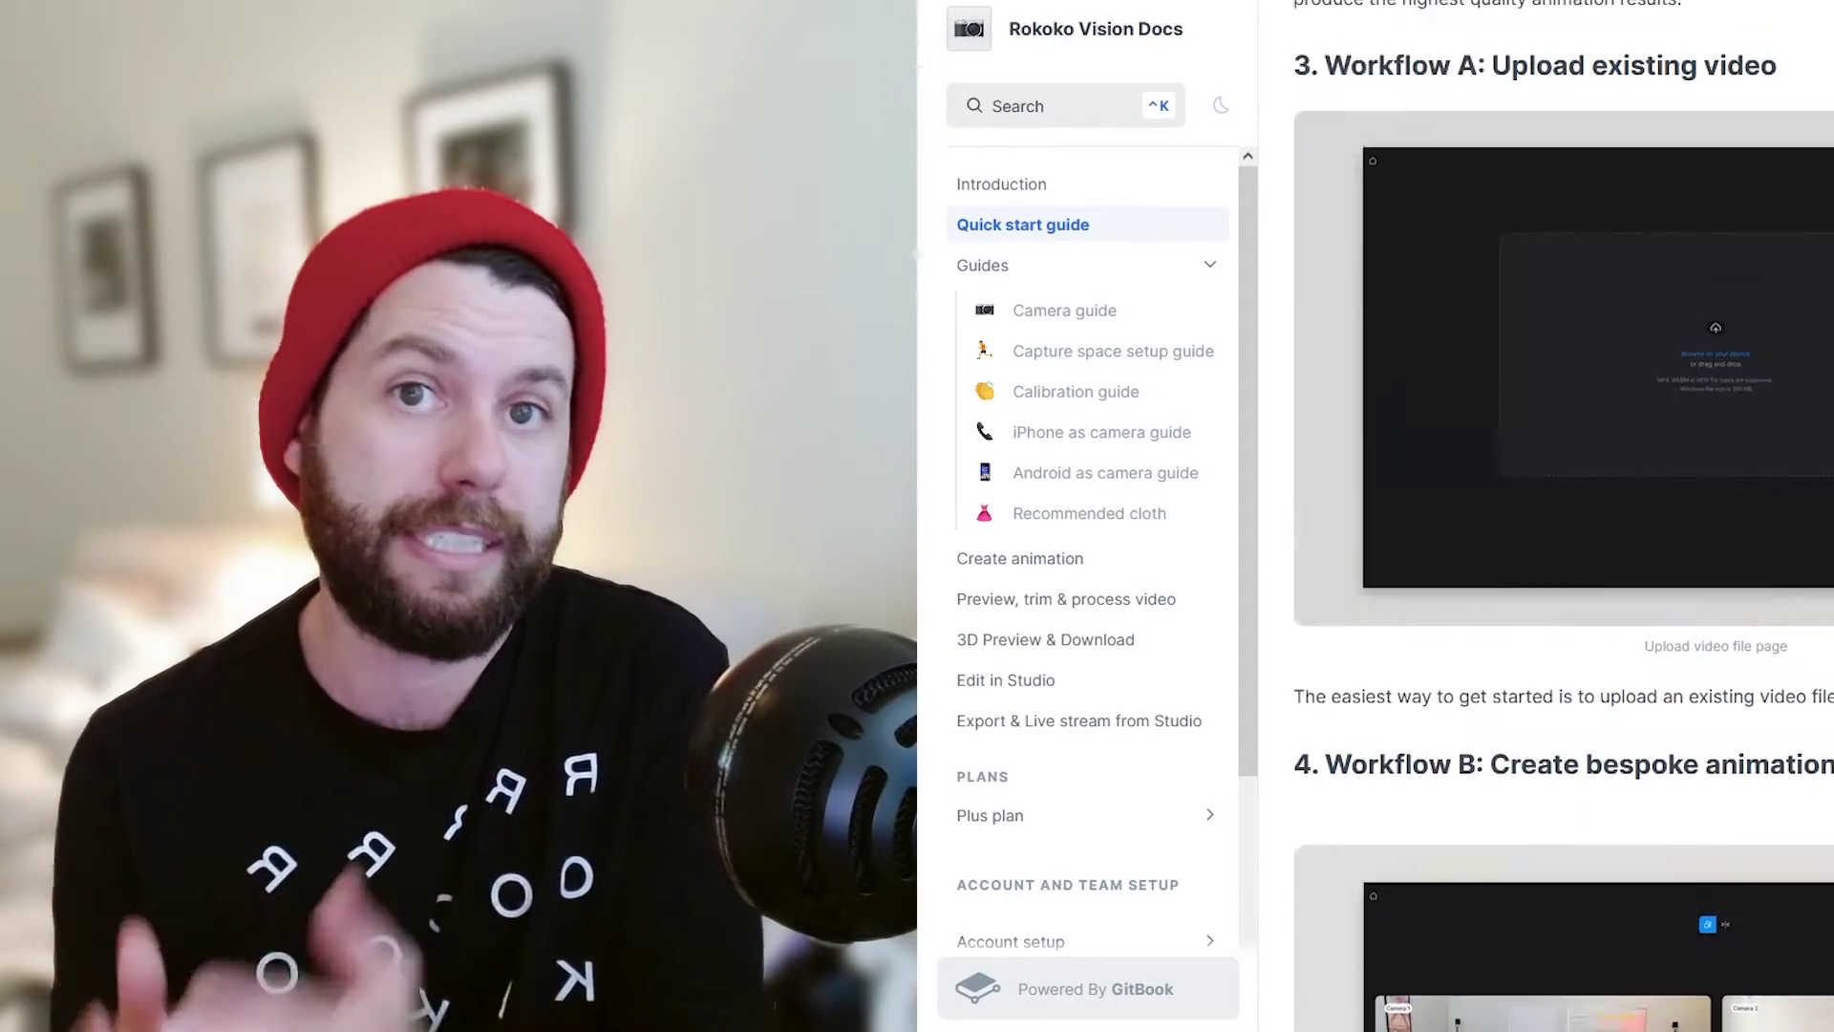
Step: Scroll through the Rokoko Vision quick start guide
scroll(1563, 516, down, 10)
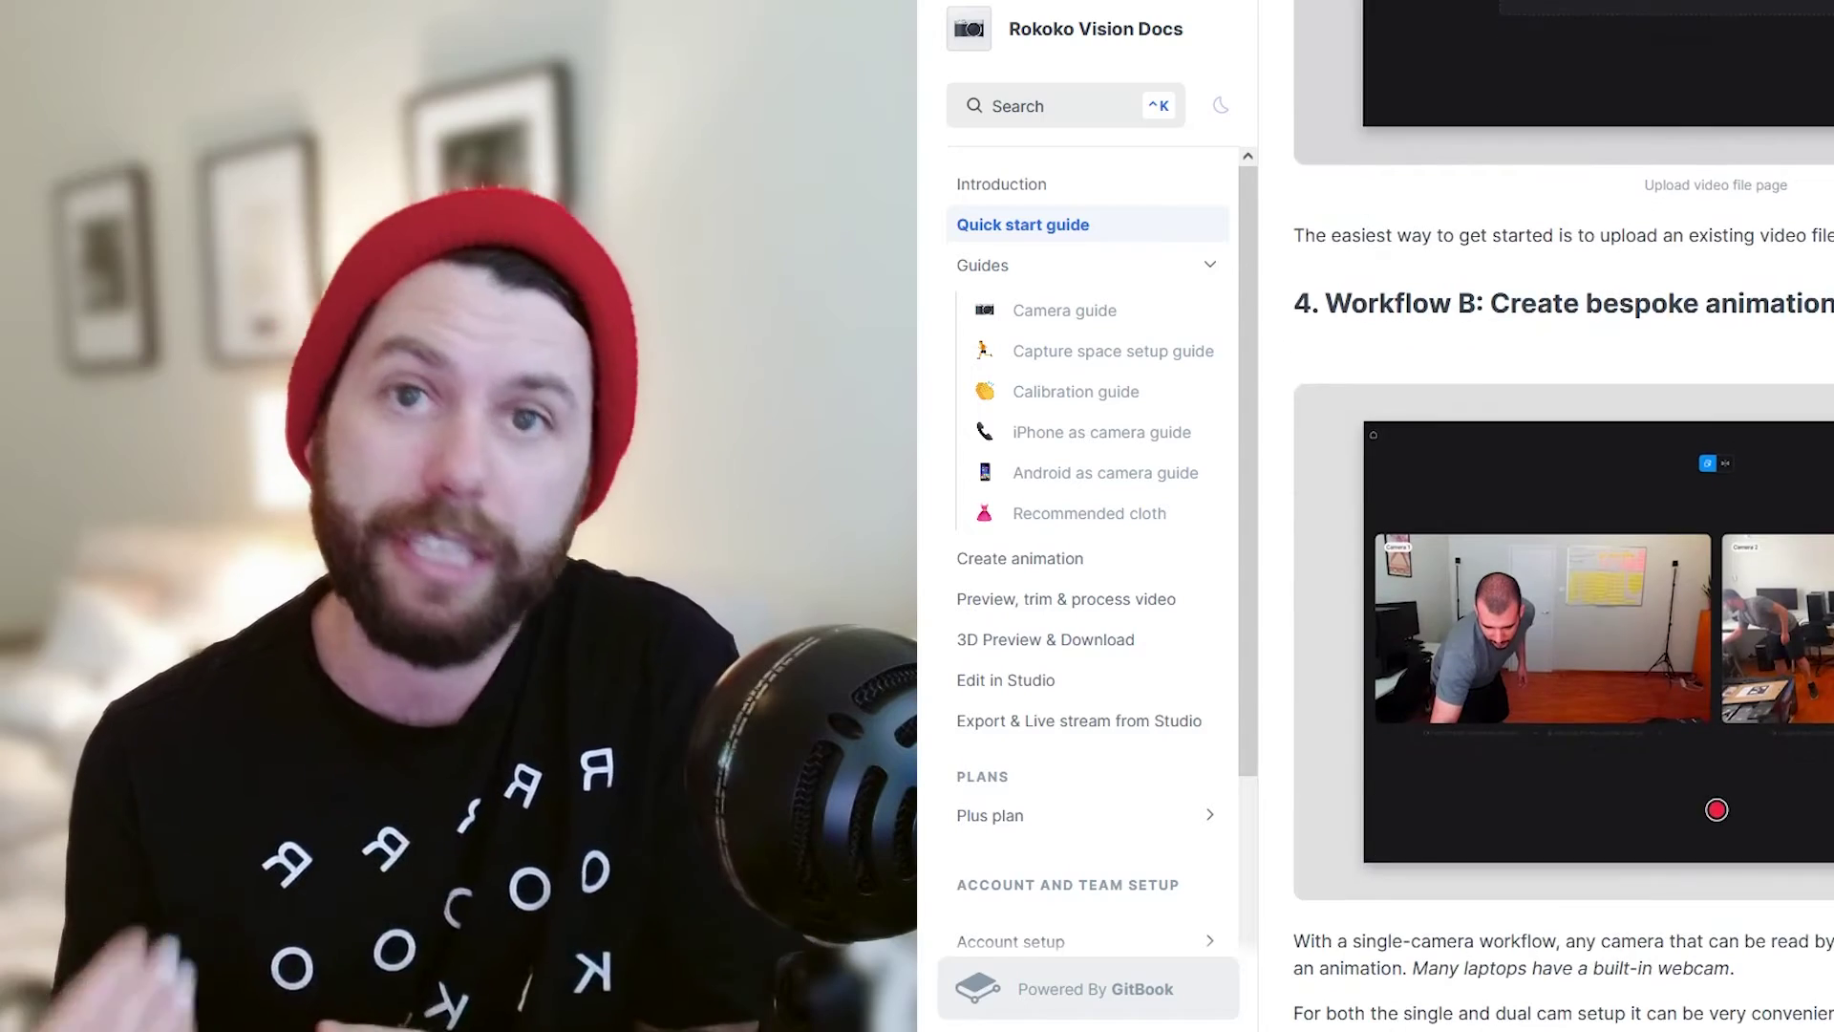
scroll(1563, 516, down, 2)
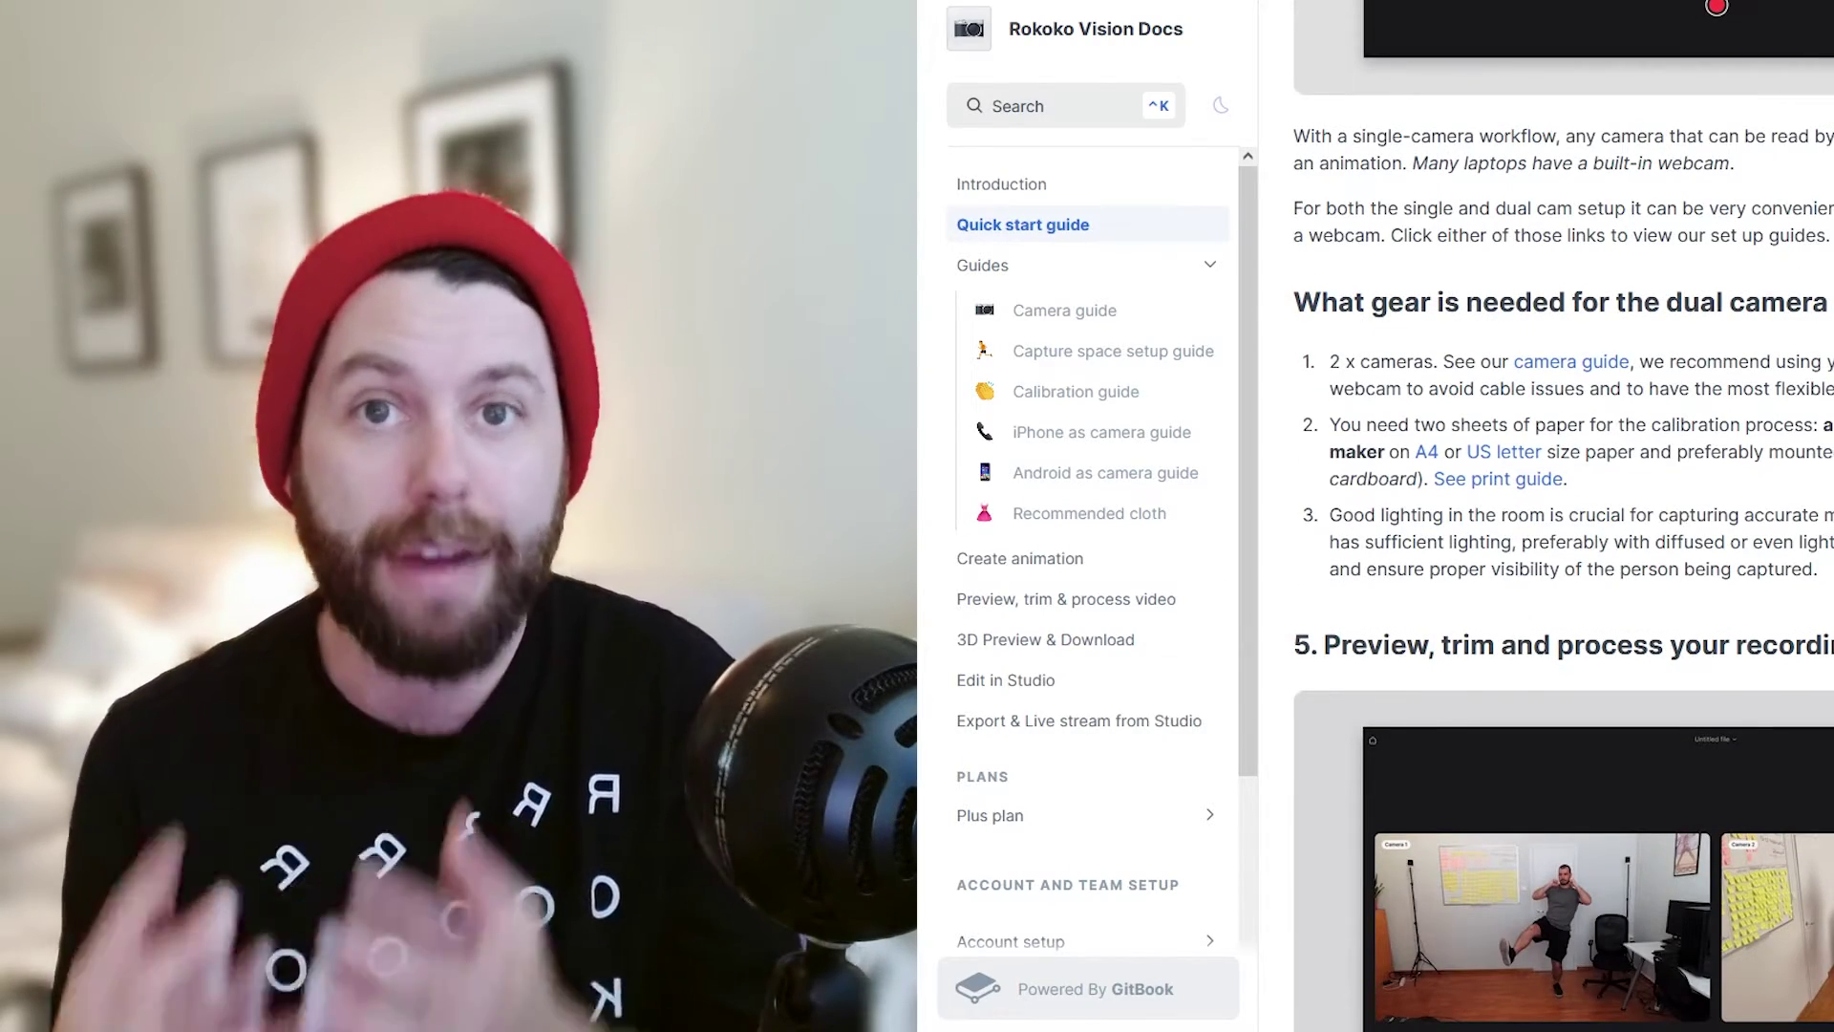
scroll(1563, 516, down, 5)
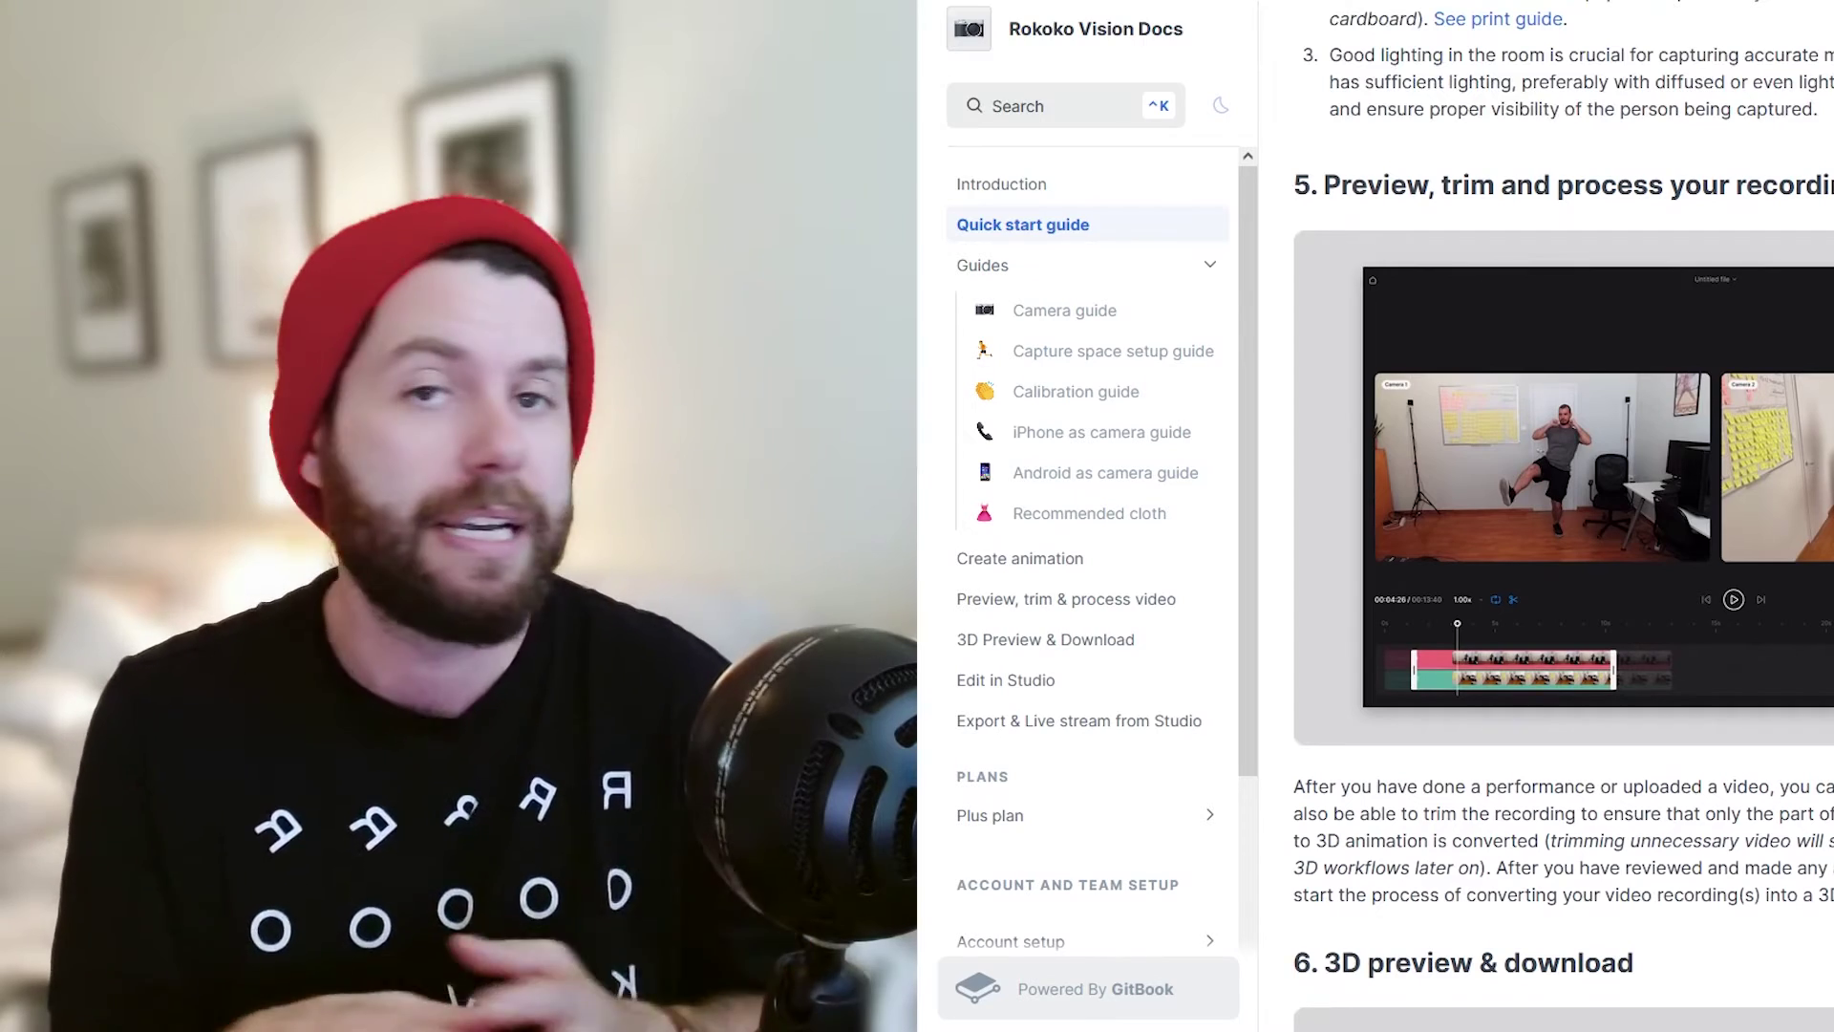
scroll(1563, 516, down, 5)
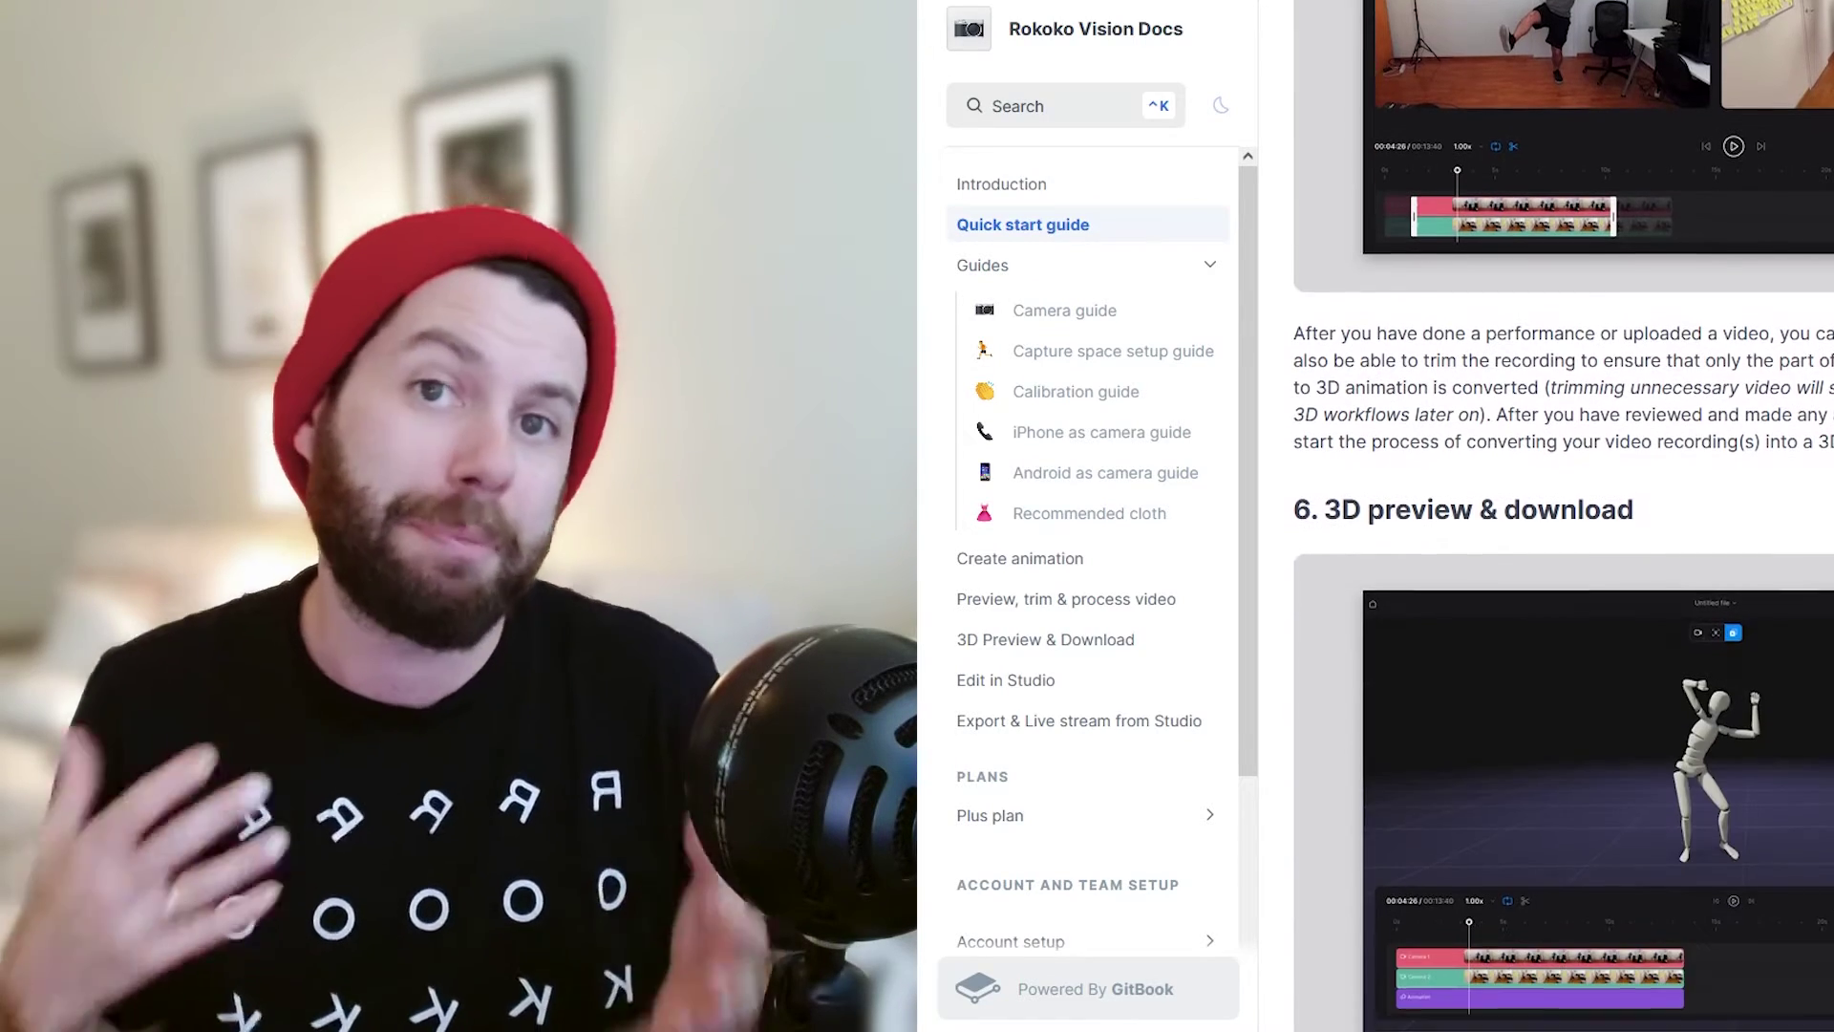
scroll(1563, 516, down, 3)
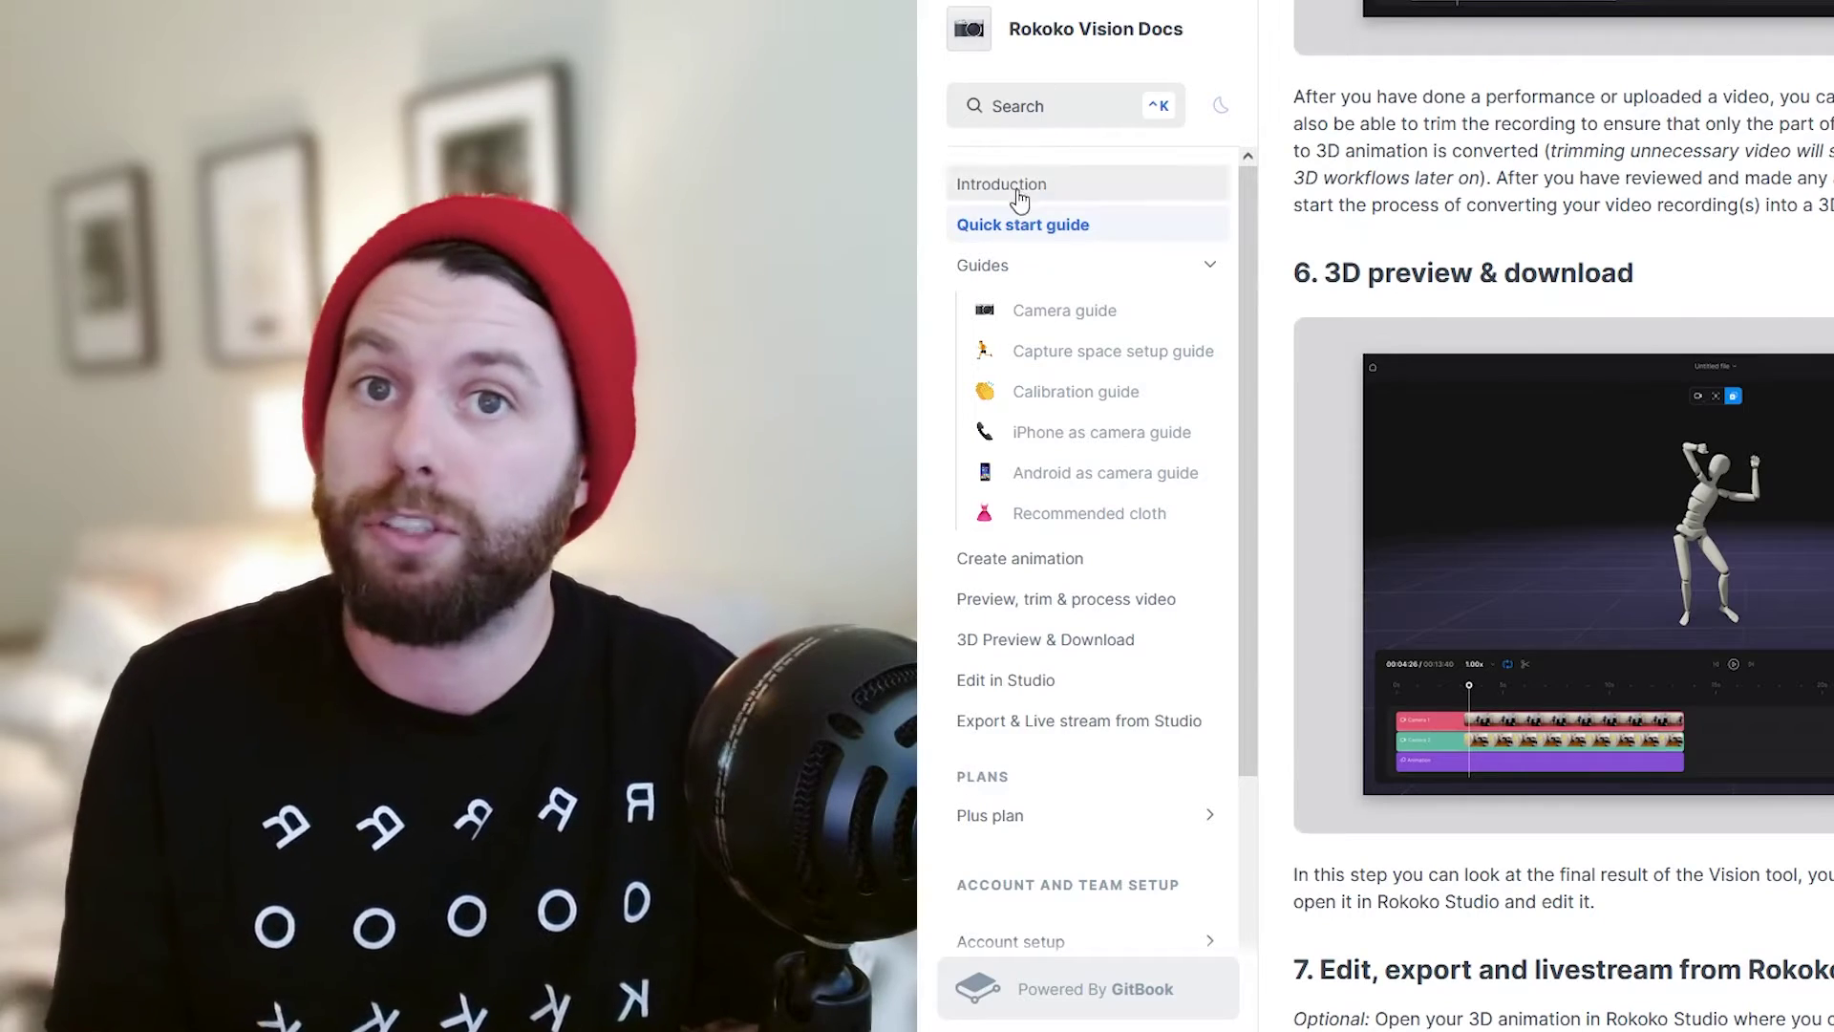
Step: Go to the Introduction page and scroll down to its Discover key features section
click(1021, 191)
scroll(1563, 516, down, 12)
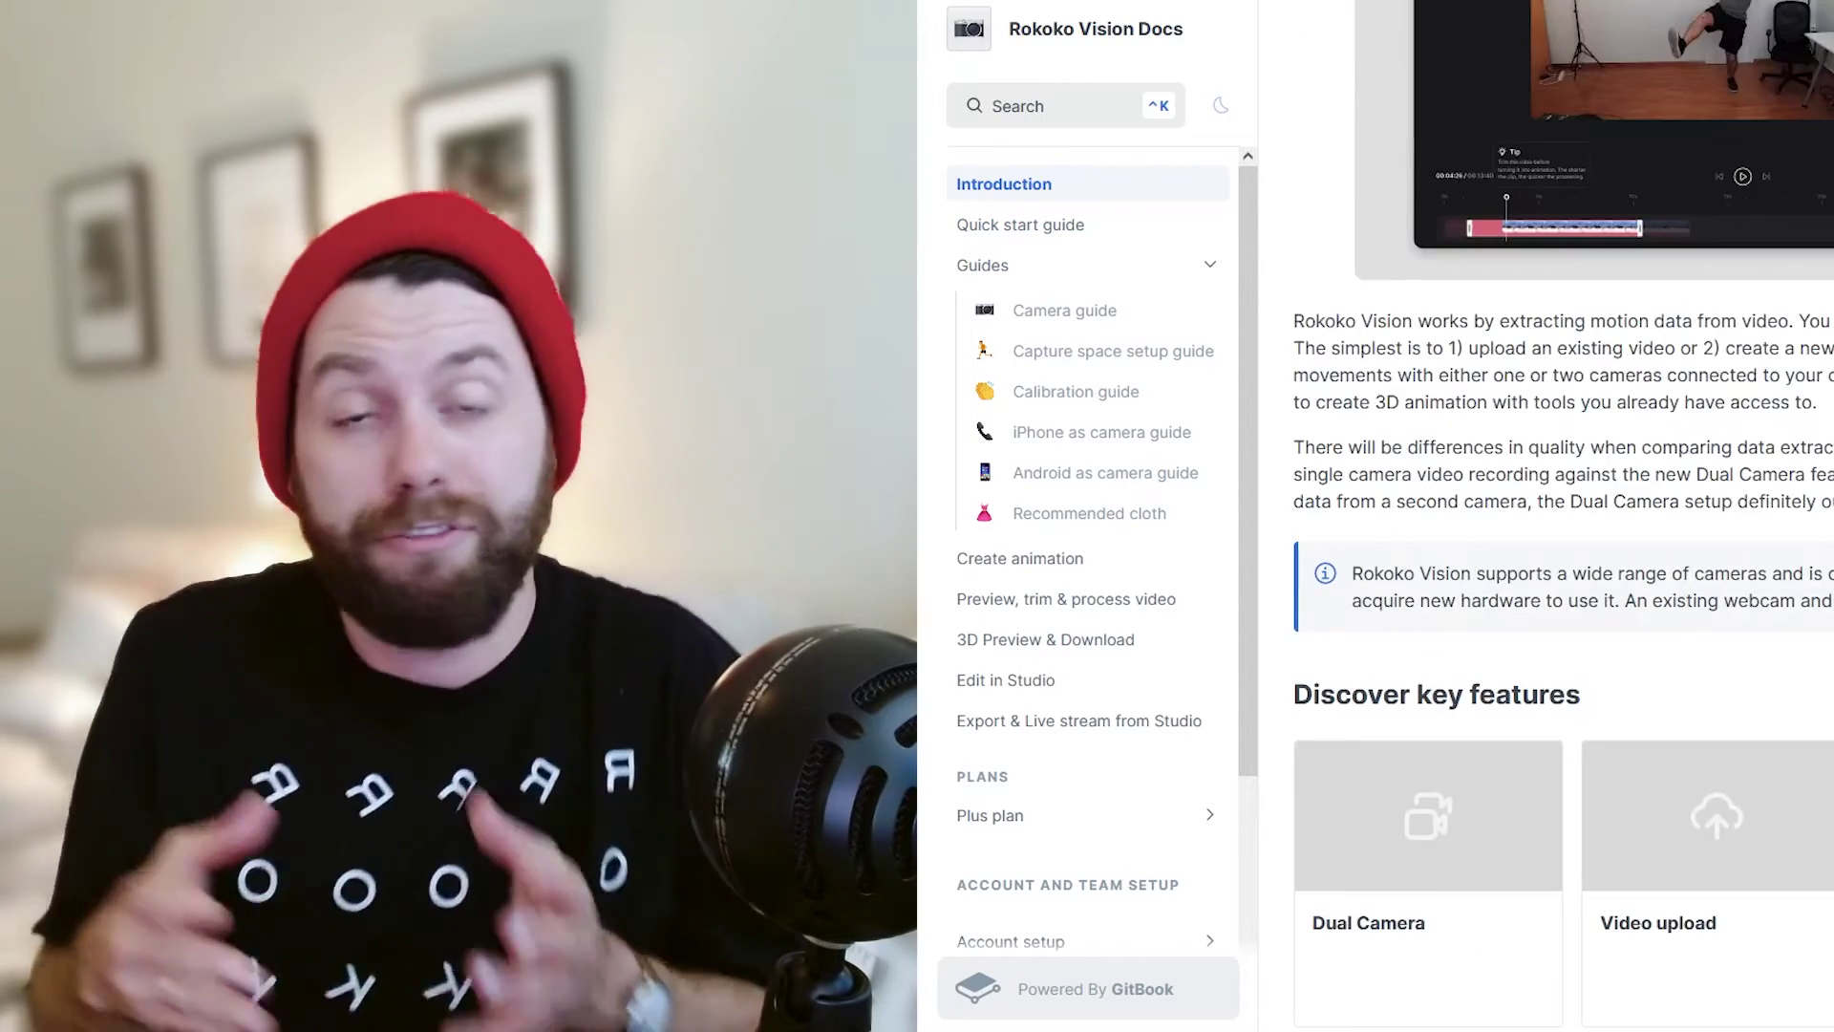
scroll(1563, 515, down, 6)
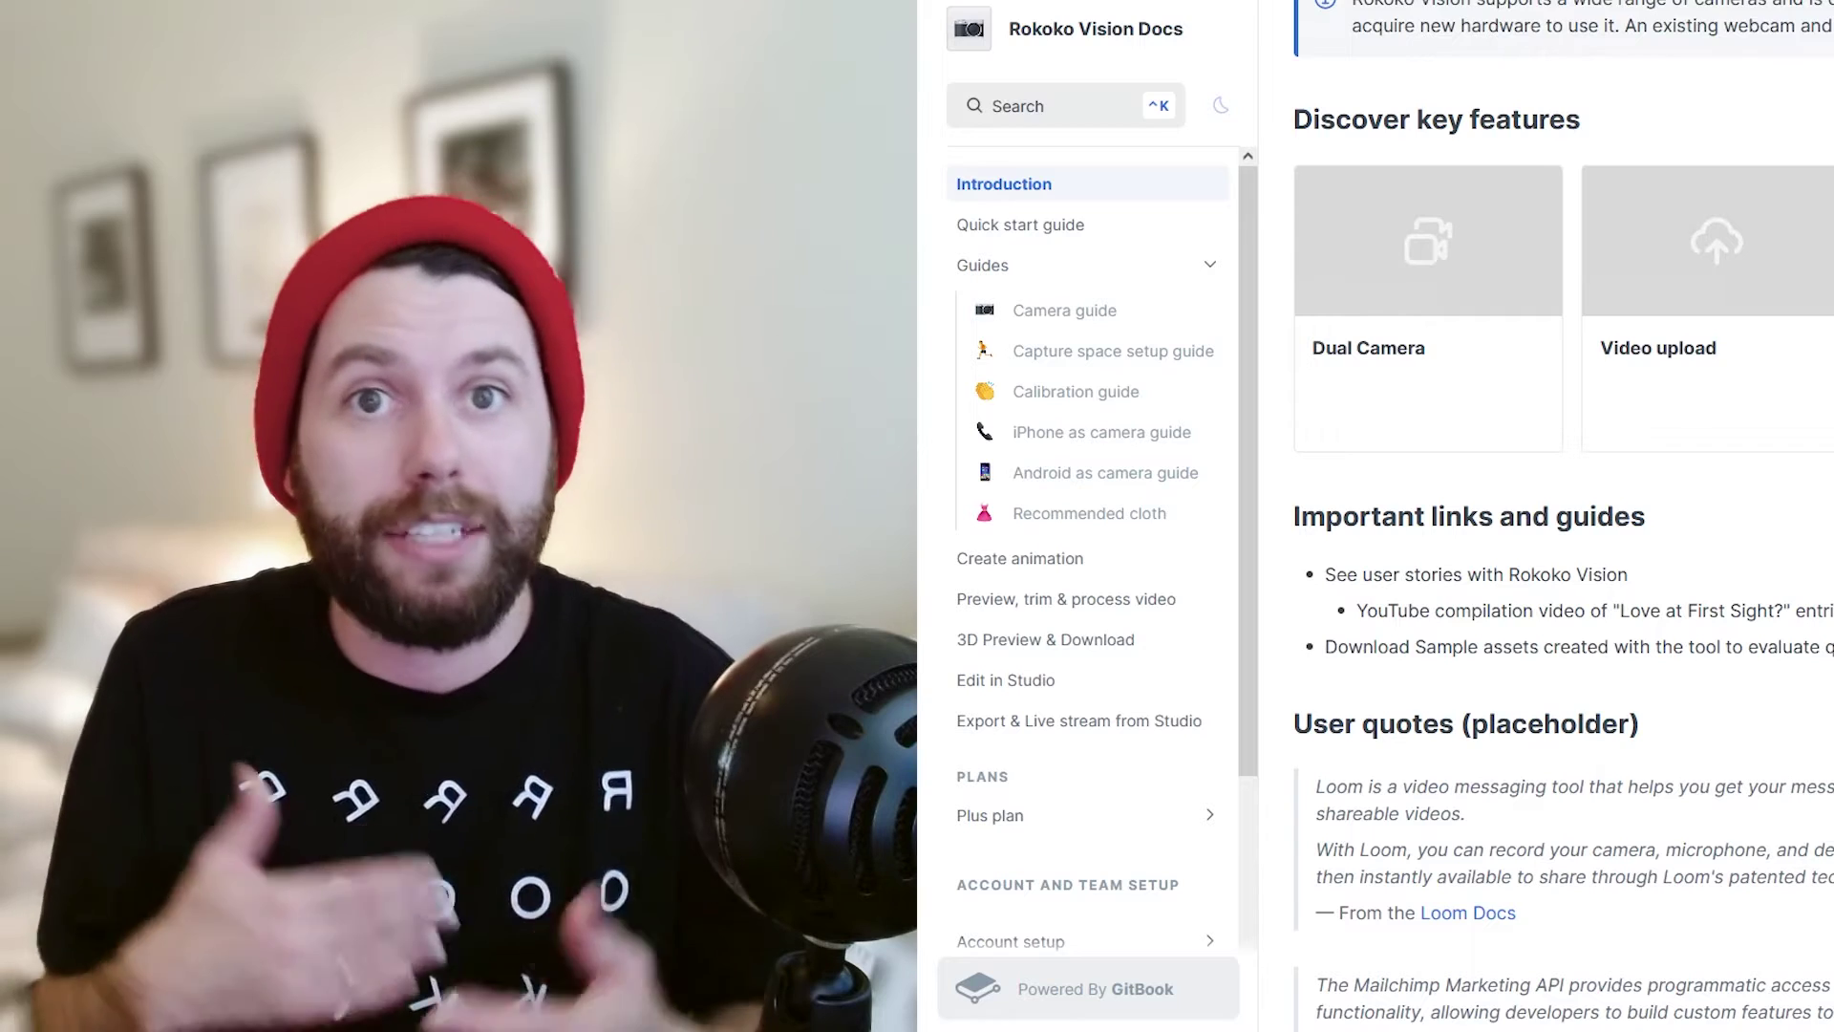
scroll(1563, 516, down, 4)
scroll(1563, 515, up, 7)
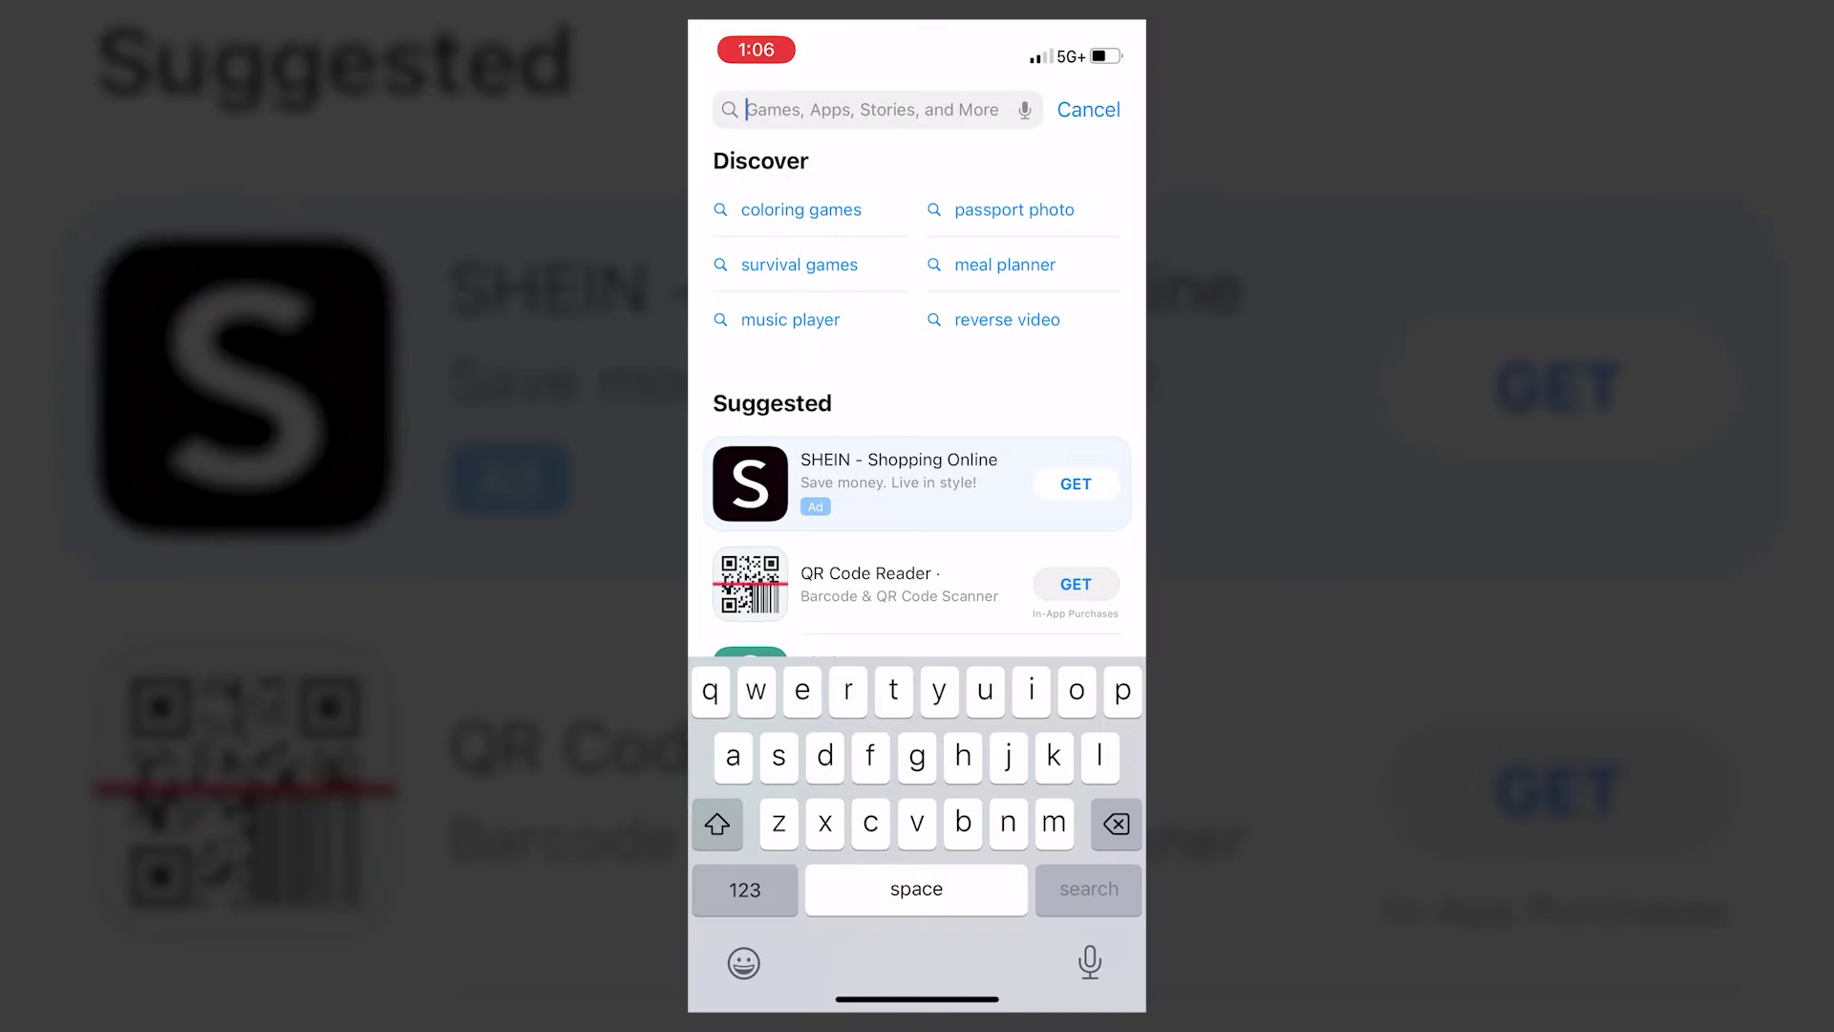
Step: Search the App Store for 'camo' and open the Camo – webcam for Mac and PC page
text(camo)
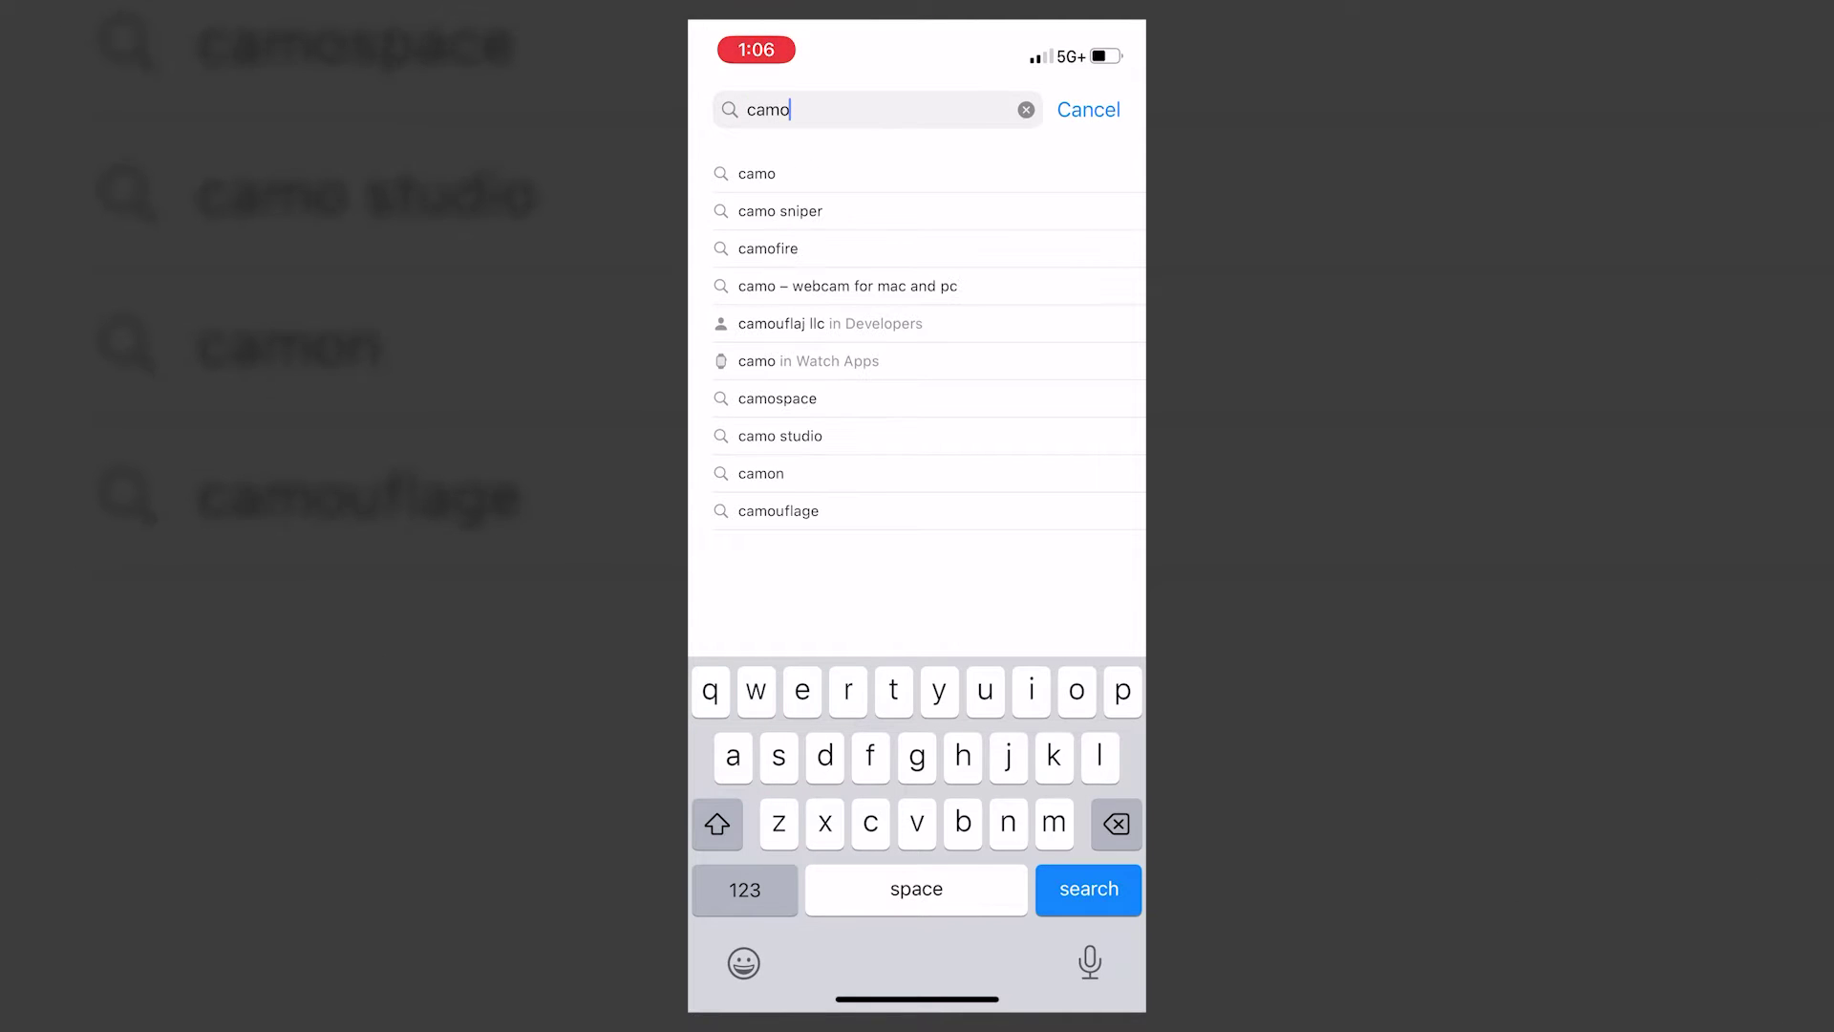
key(Return)
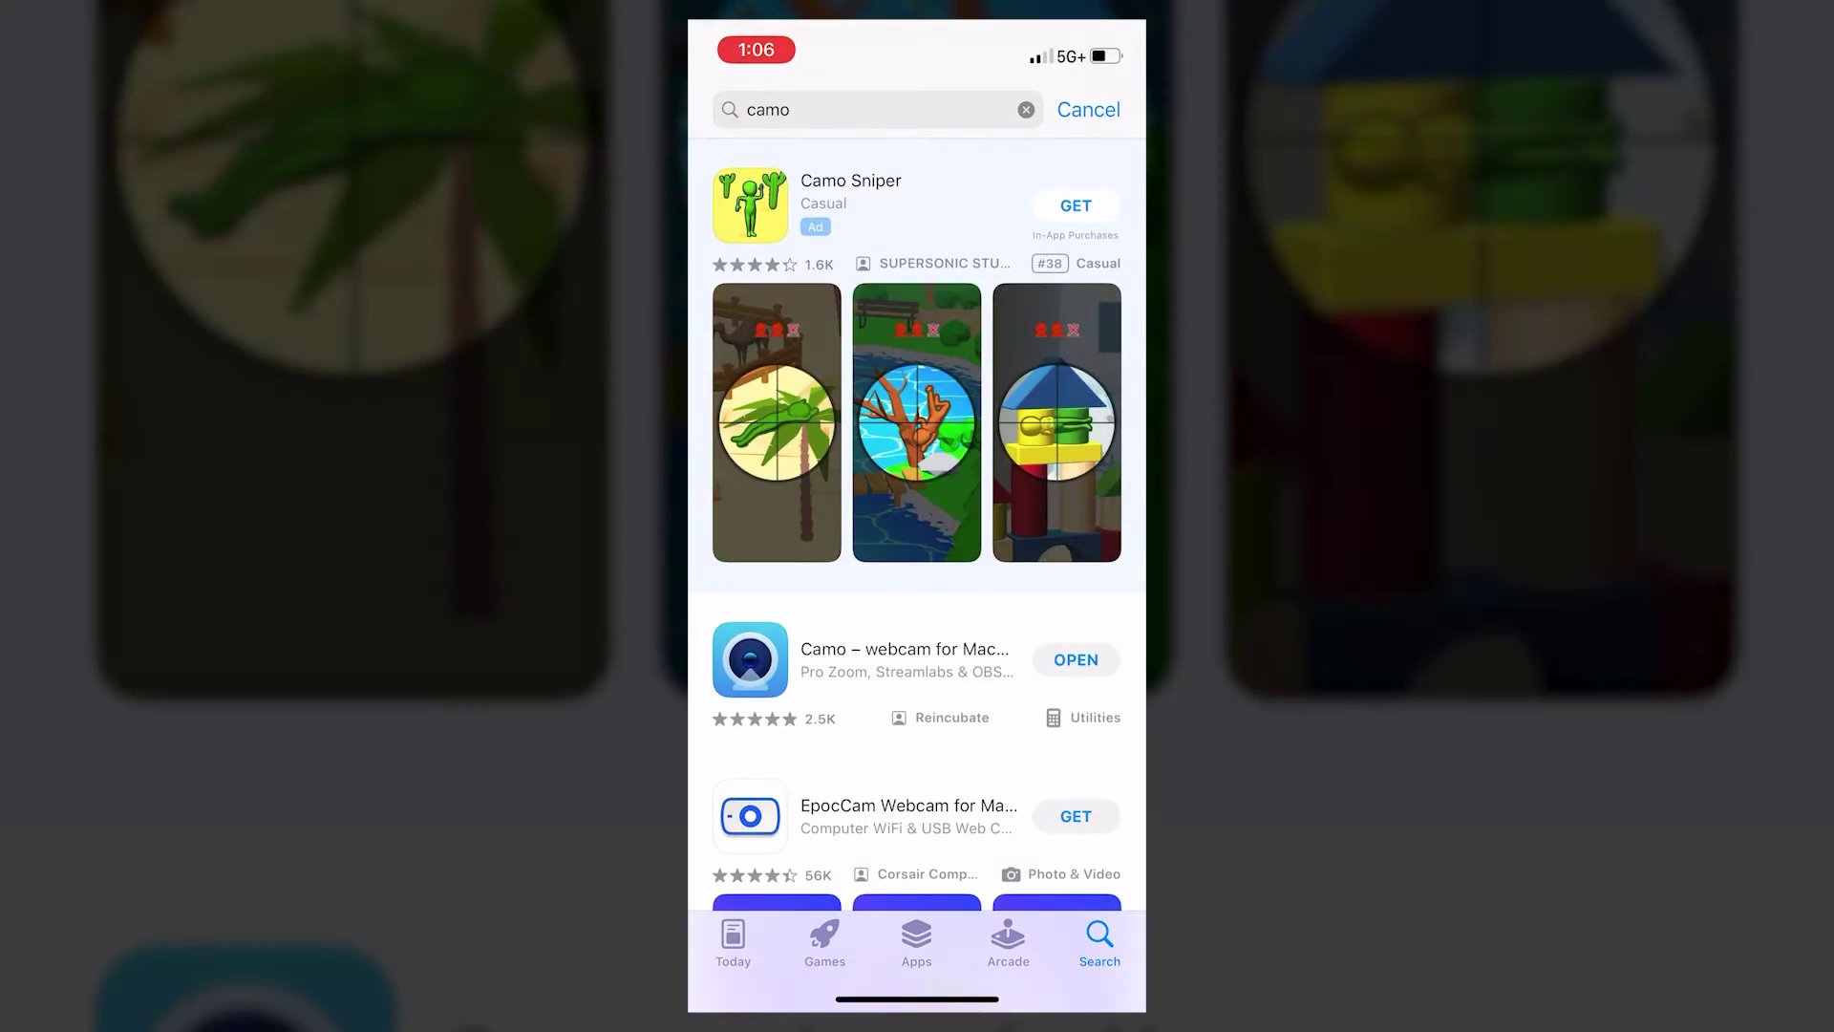
scroll(917, 573, down, 4)
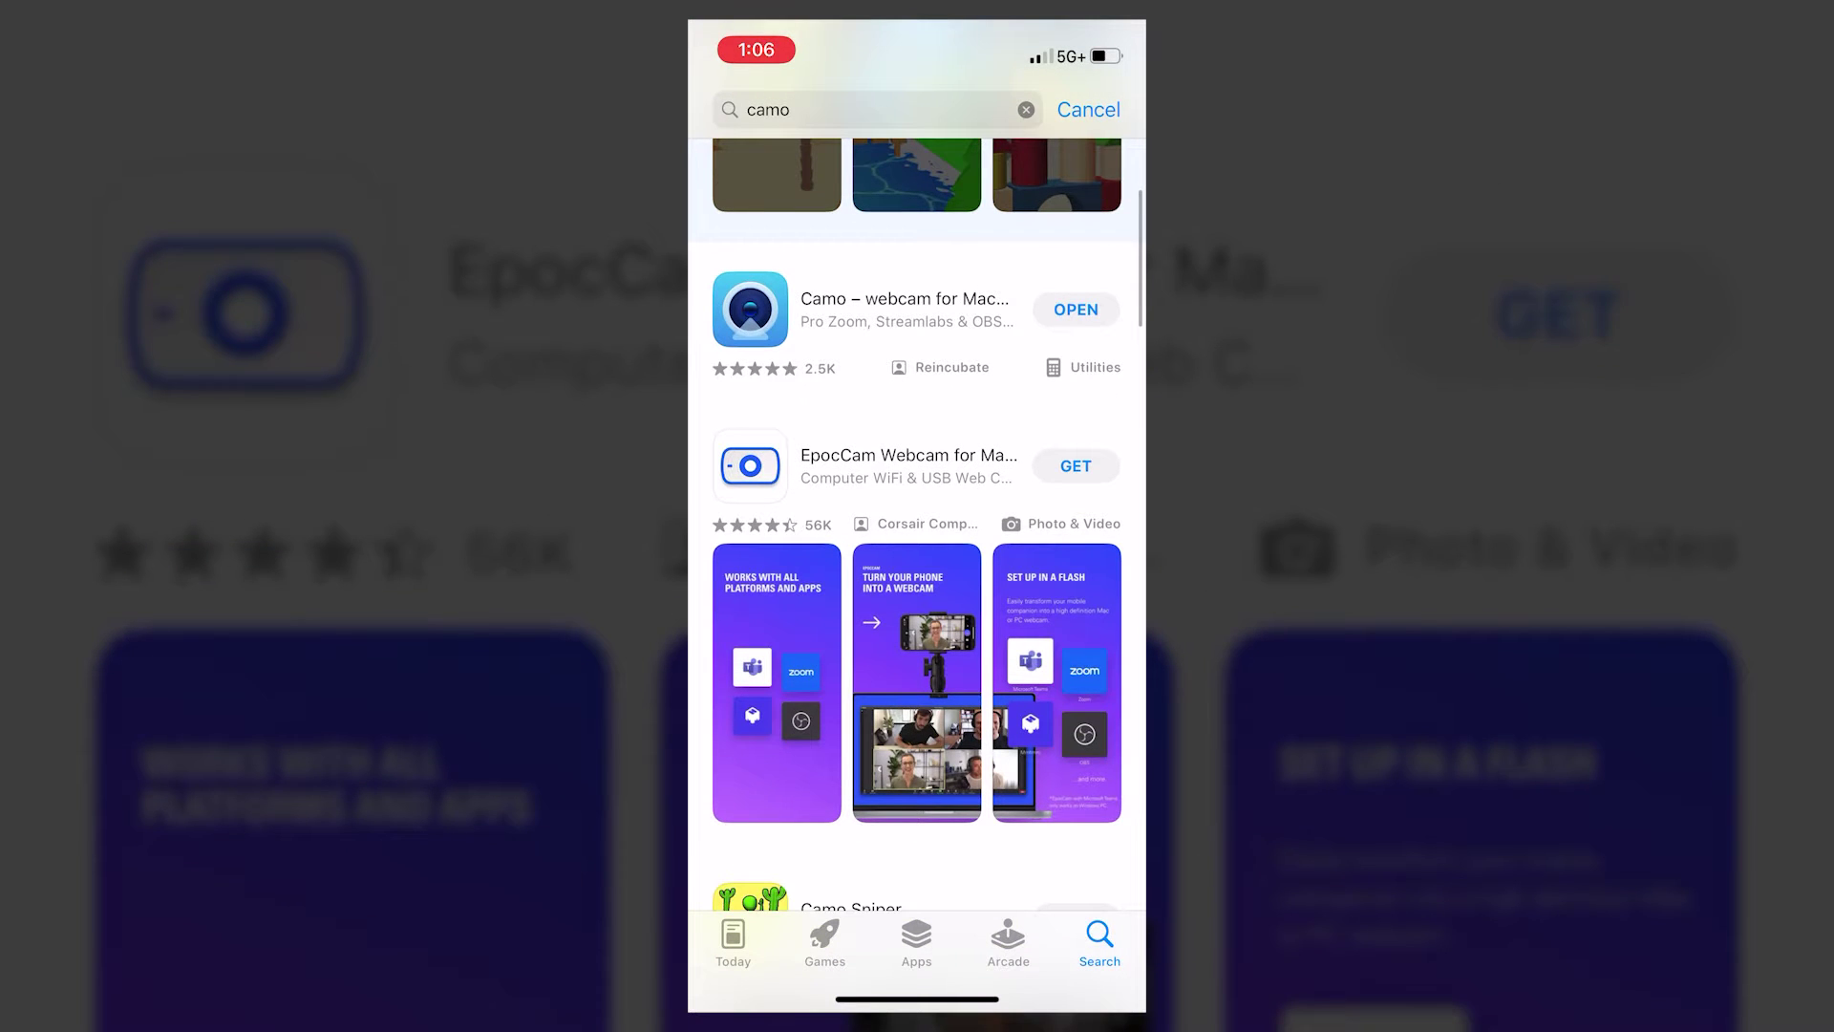
click(905, 310)
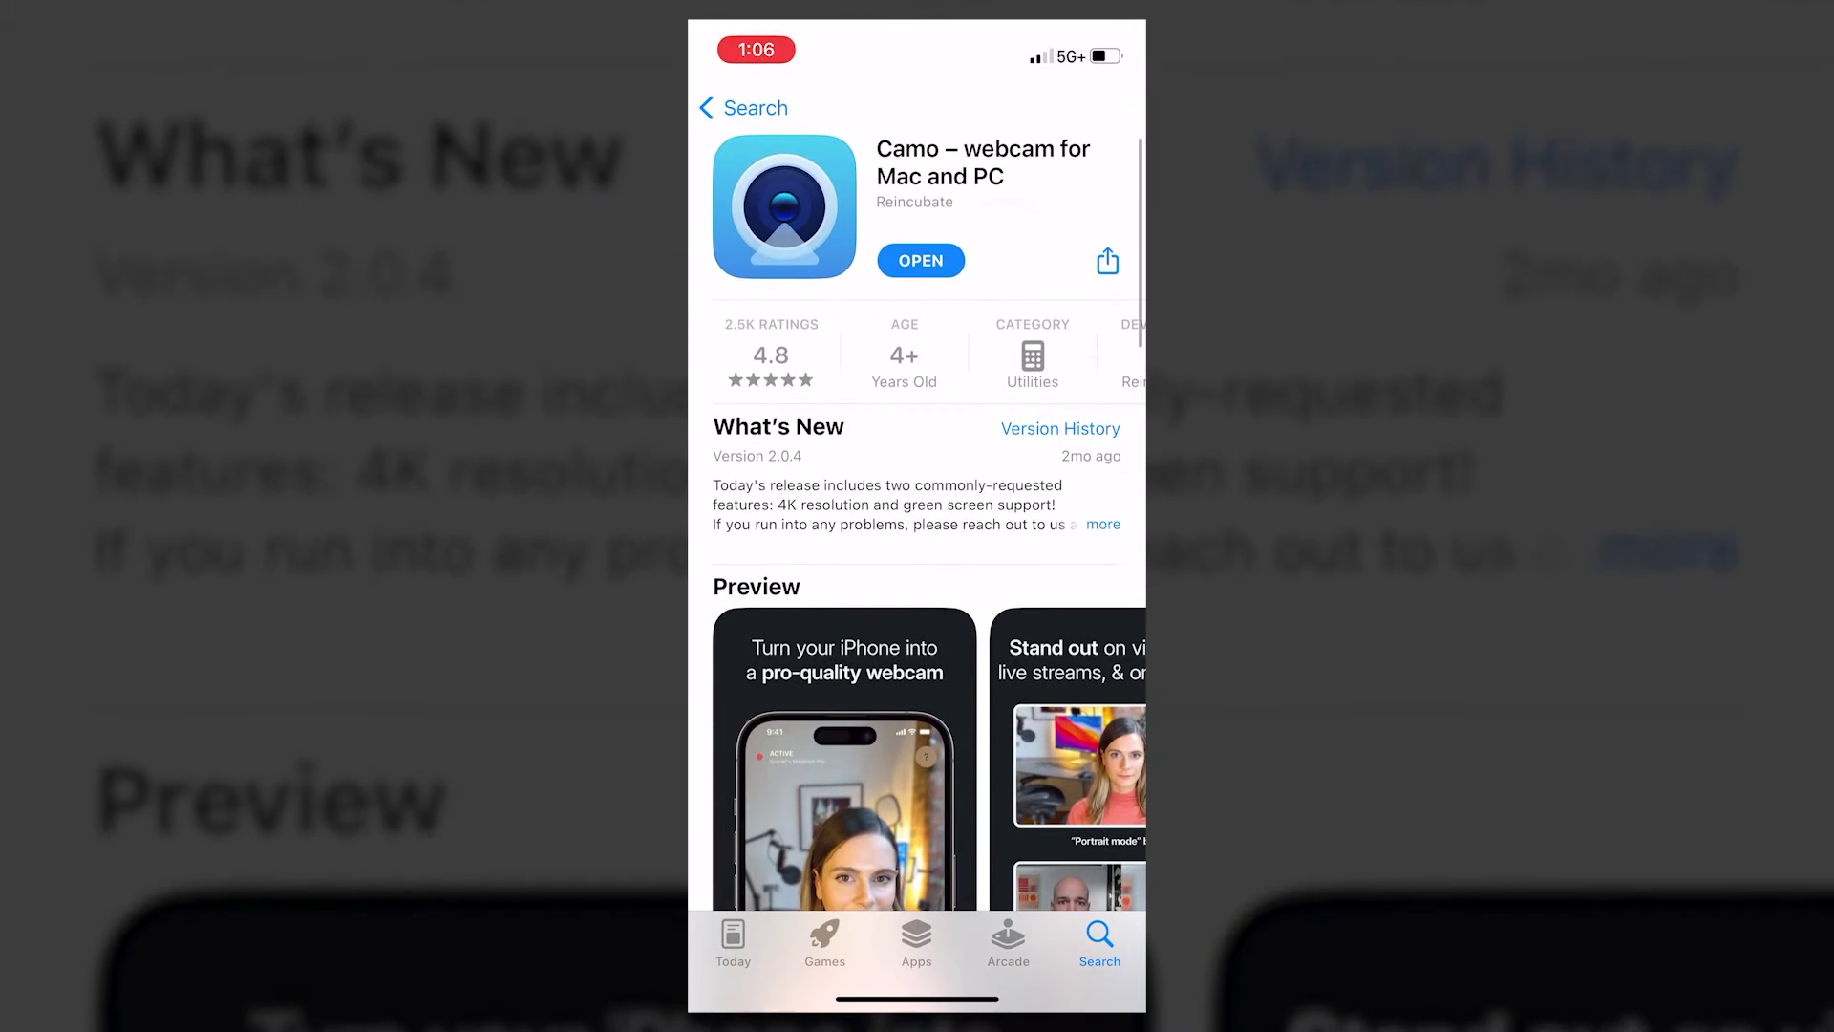
Step: Launch Camo on the iPhone and select the iPhone as the Device in Camo Studio
drag(917, 999, 918, 669)
click(1008, 516)
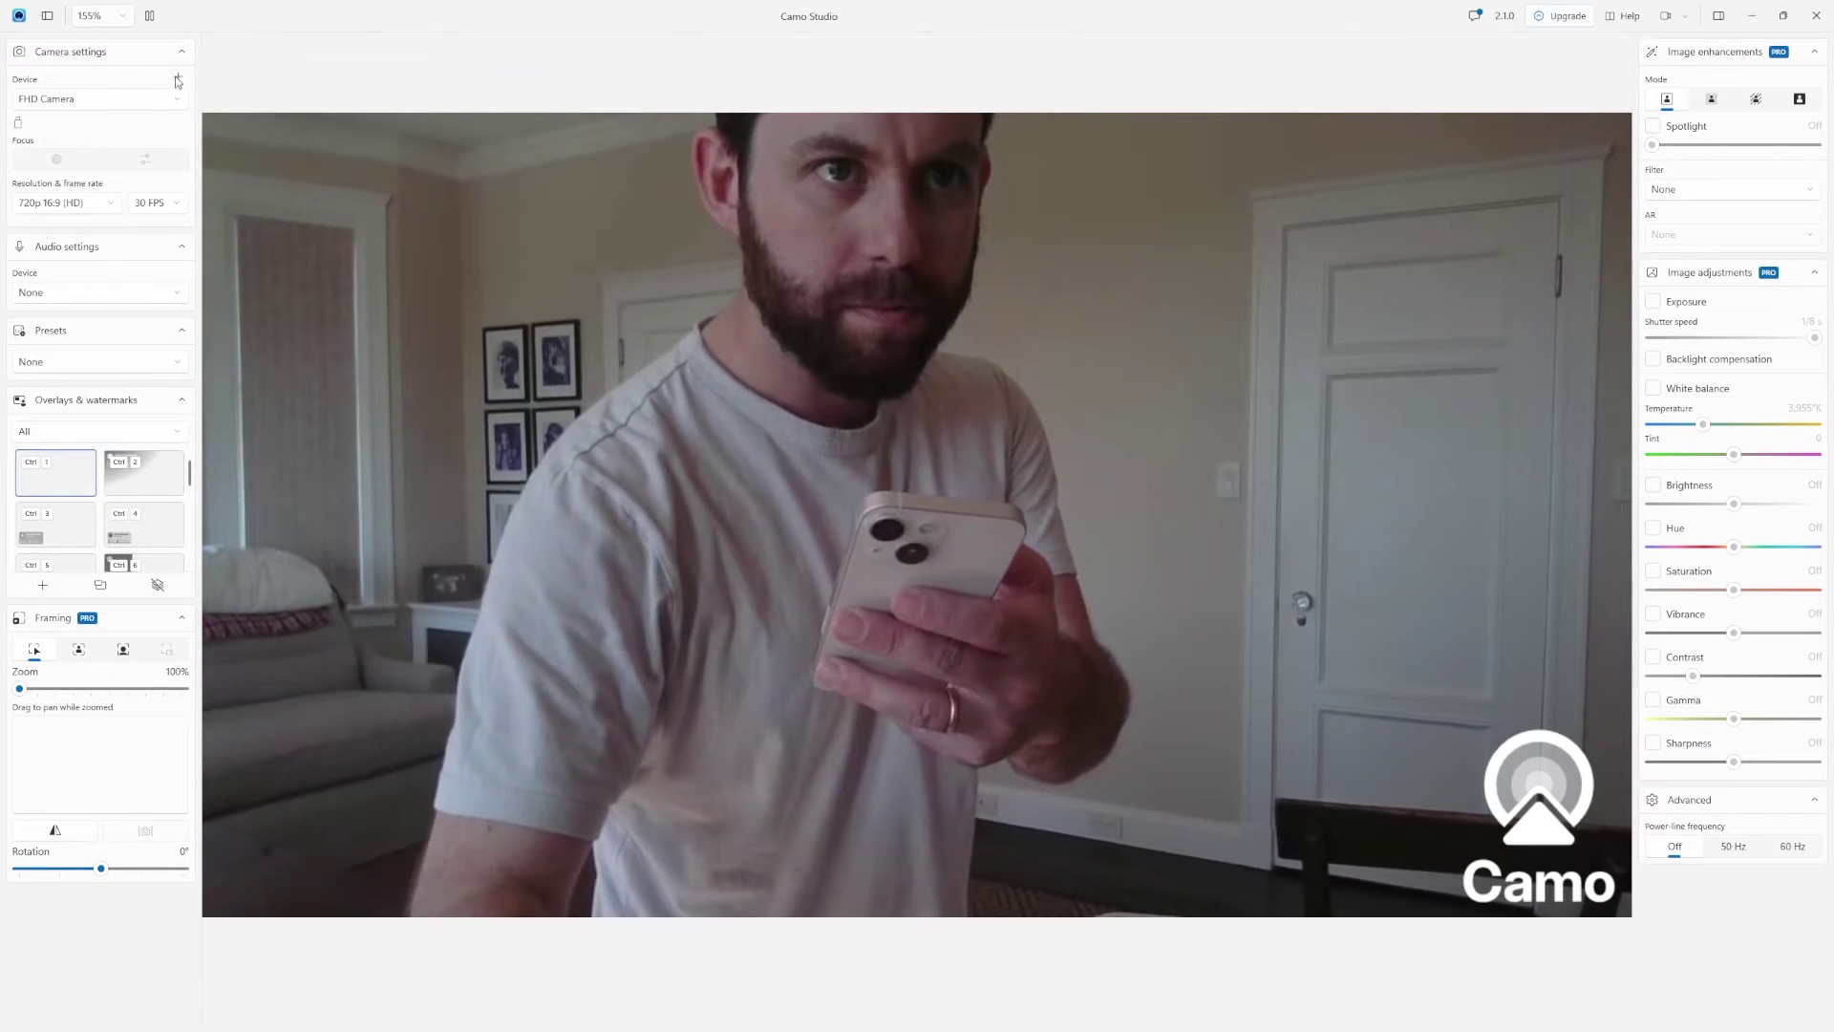
click(178, 78)
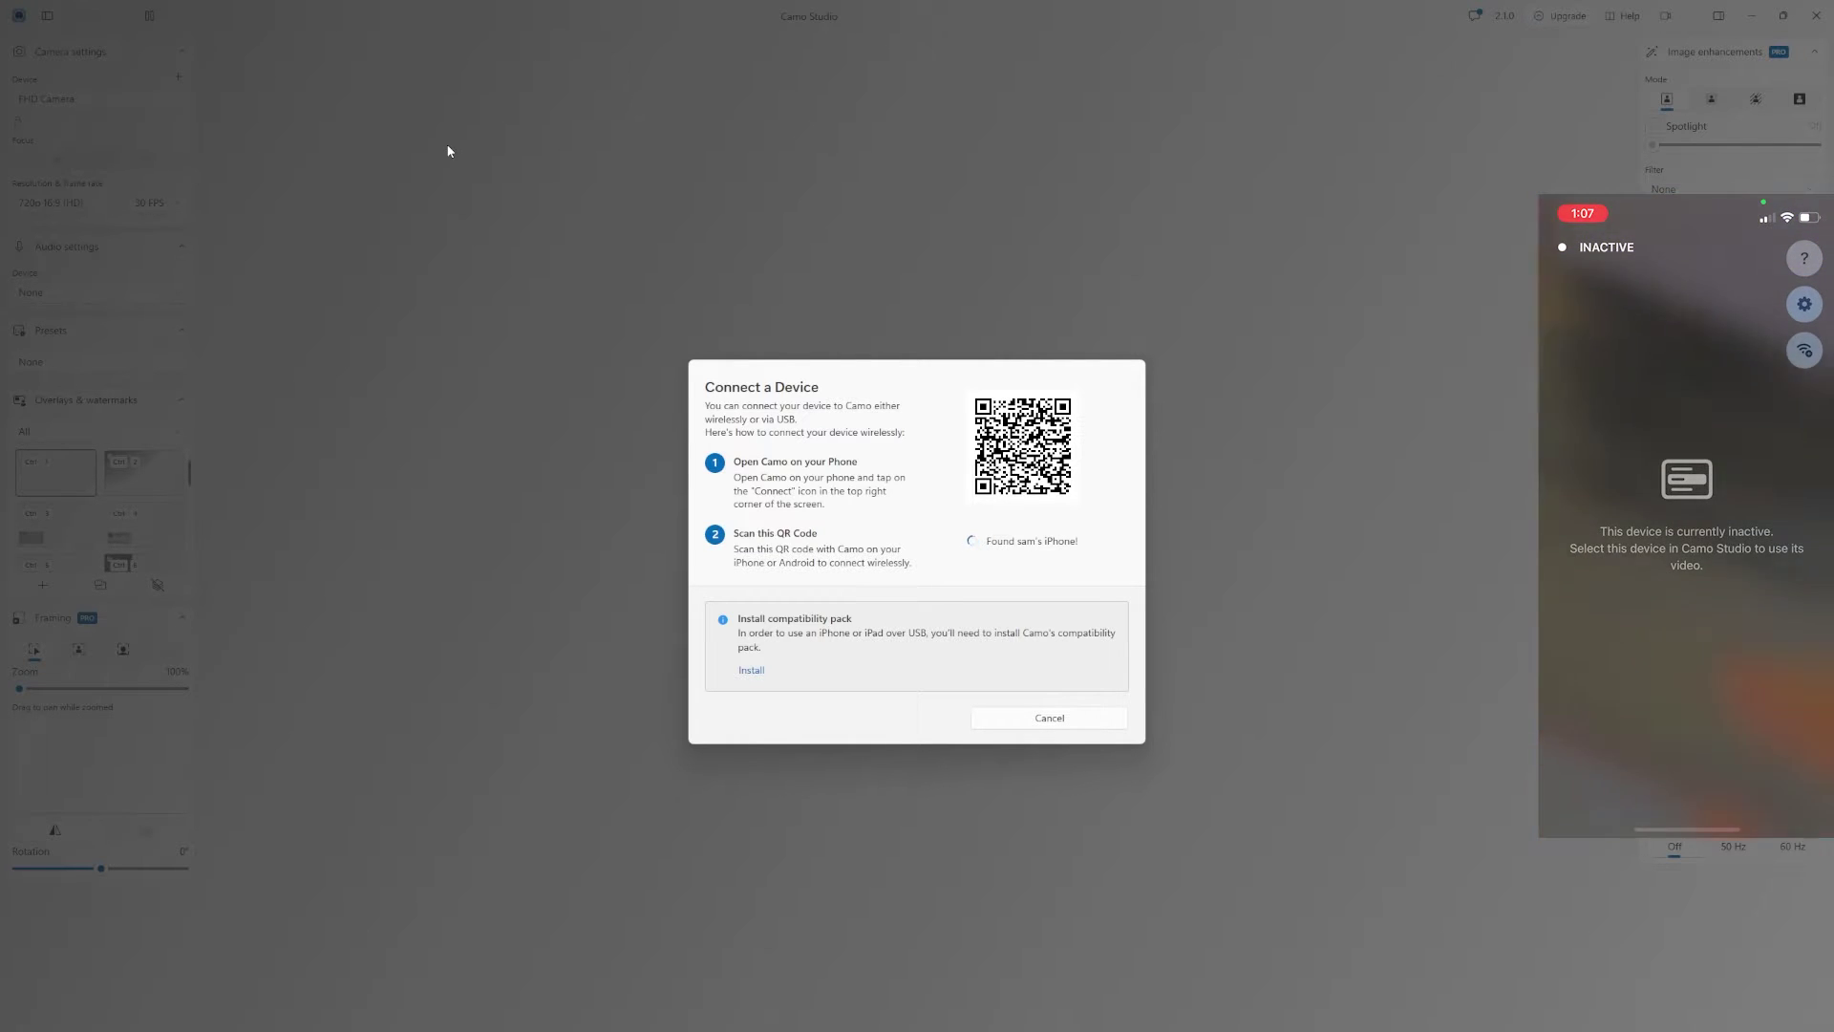
click(1047, 718)
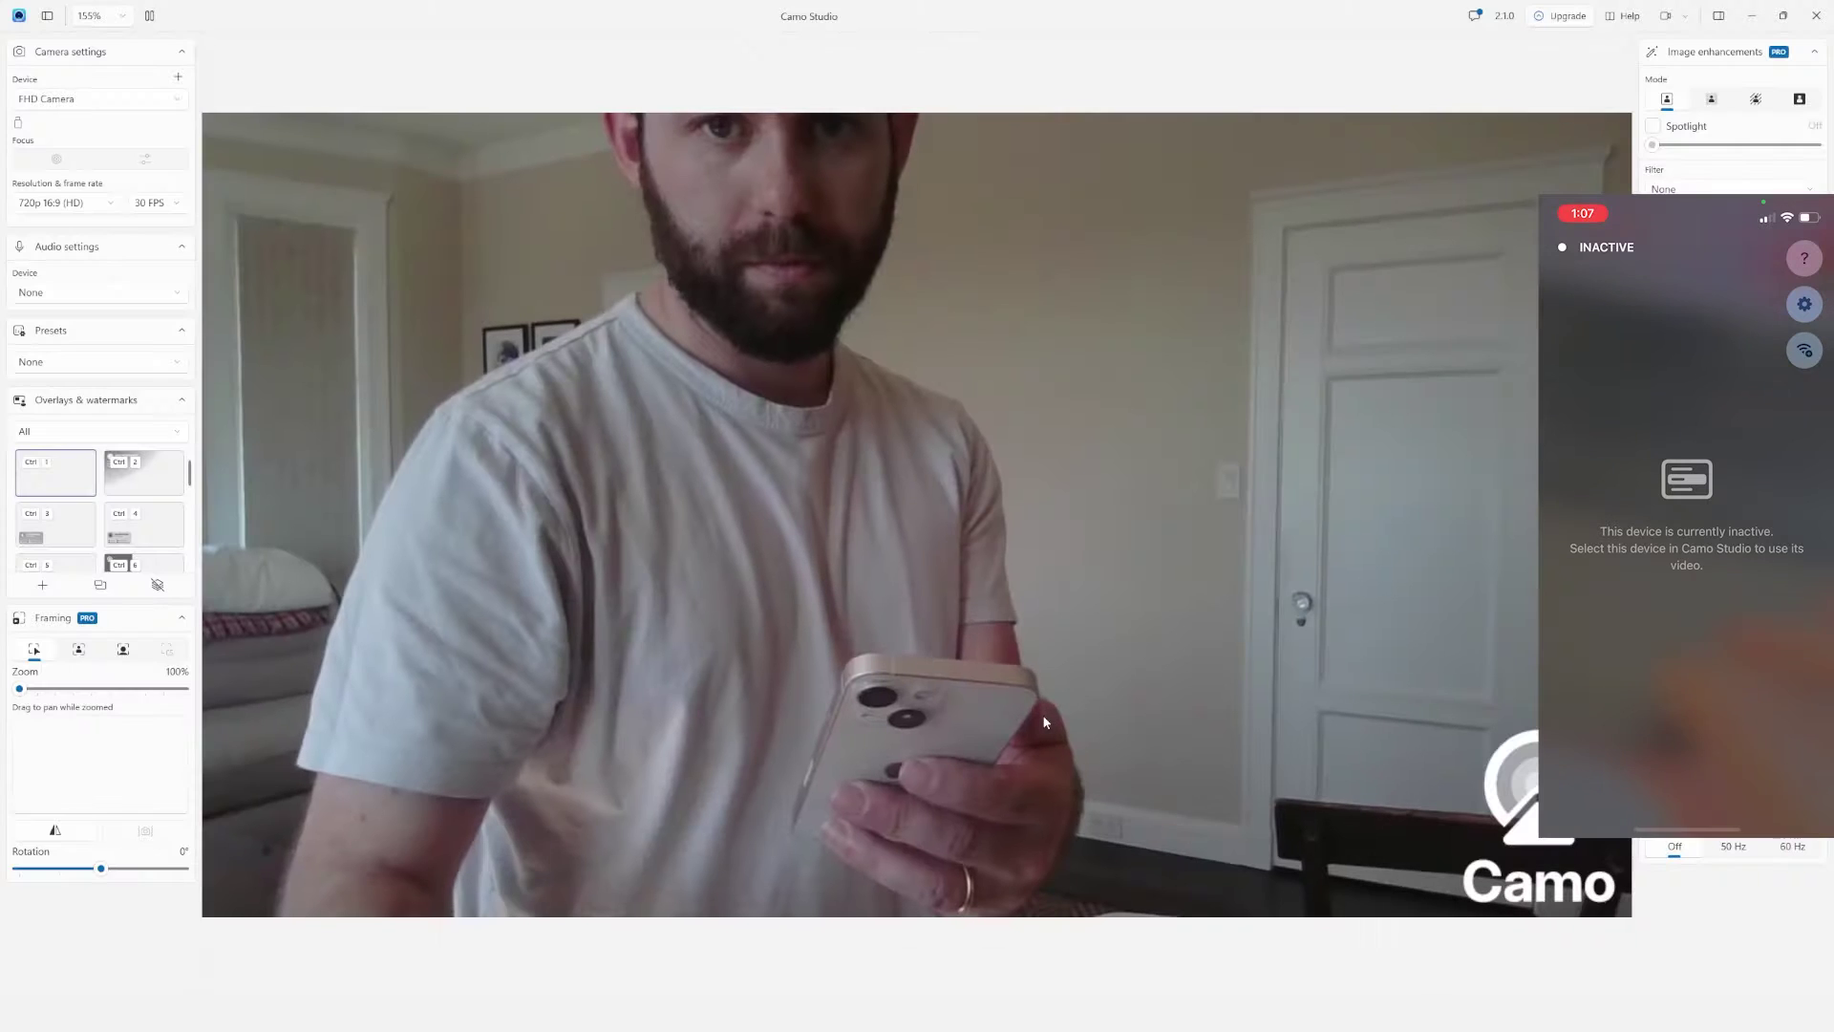
click(122, 101)
click(106, 136)
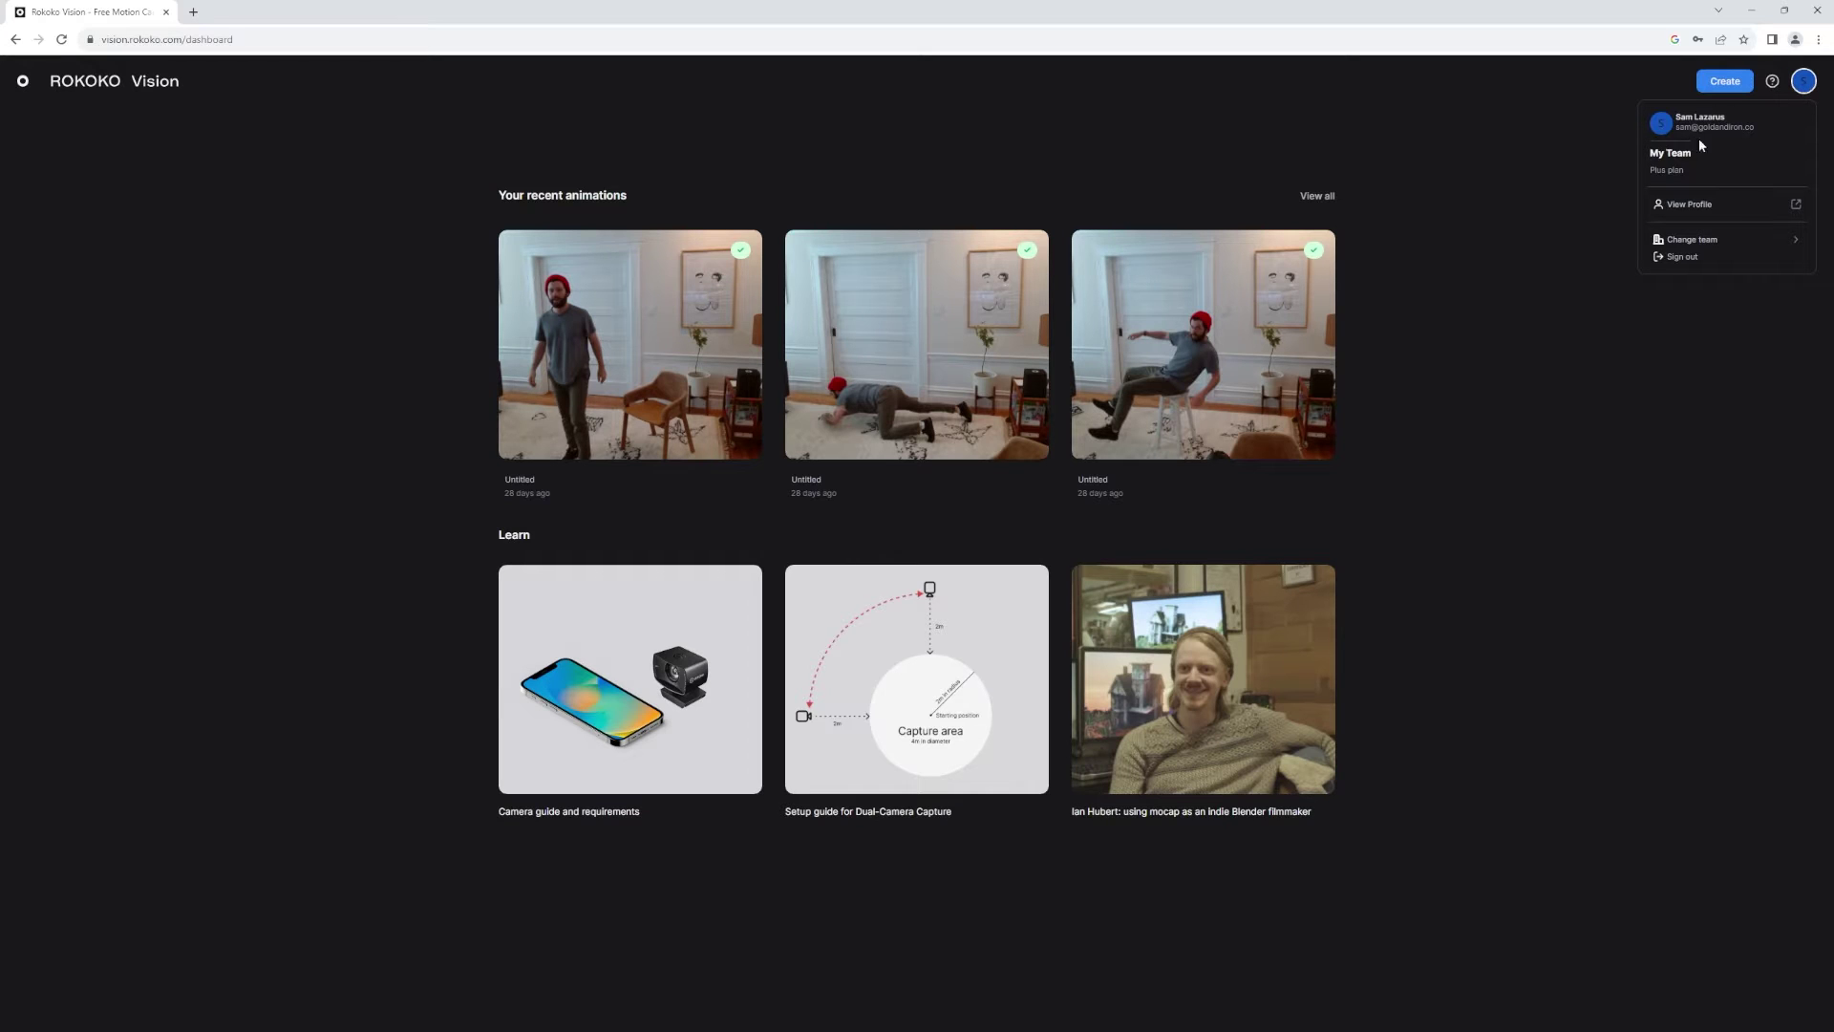
Step: Start a new animation from the Rokoko Vision dashboard with Create
click(1731, 83)
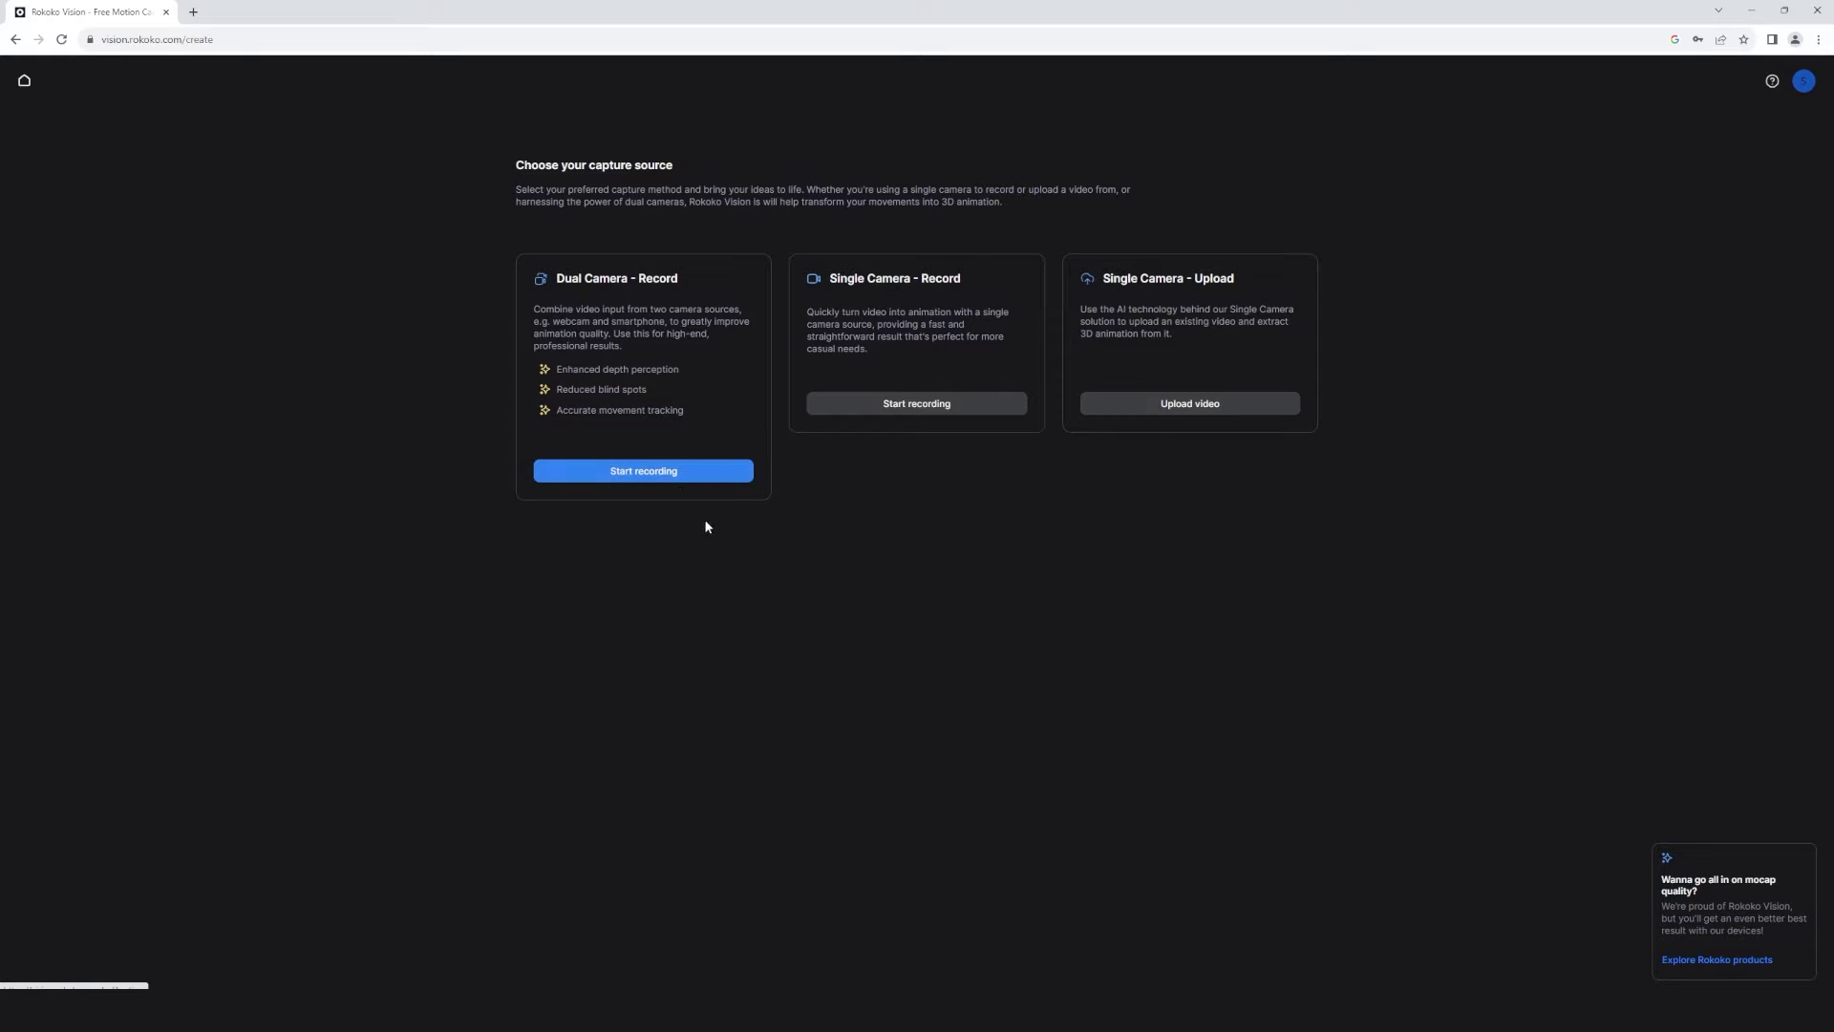
Step: Choose Dual Camera – Record, pairing the Camo iPhone feed with the FHD webcam, and continue to calibration
click(655, 471)
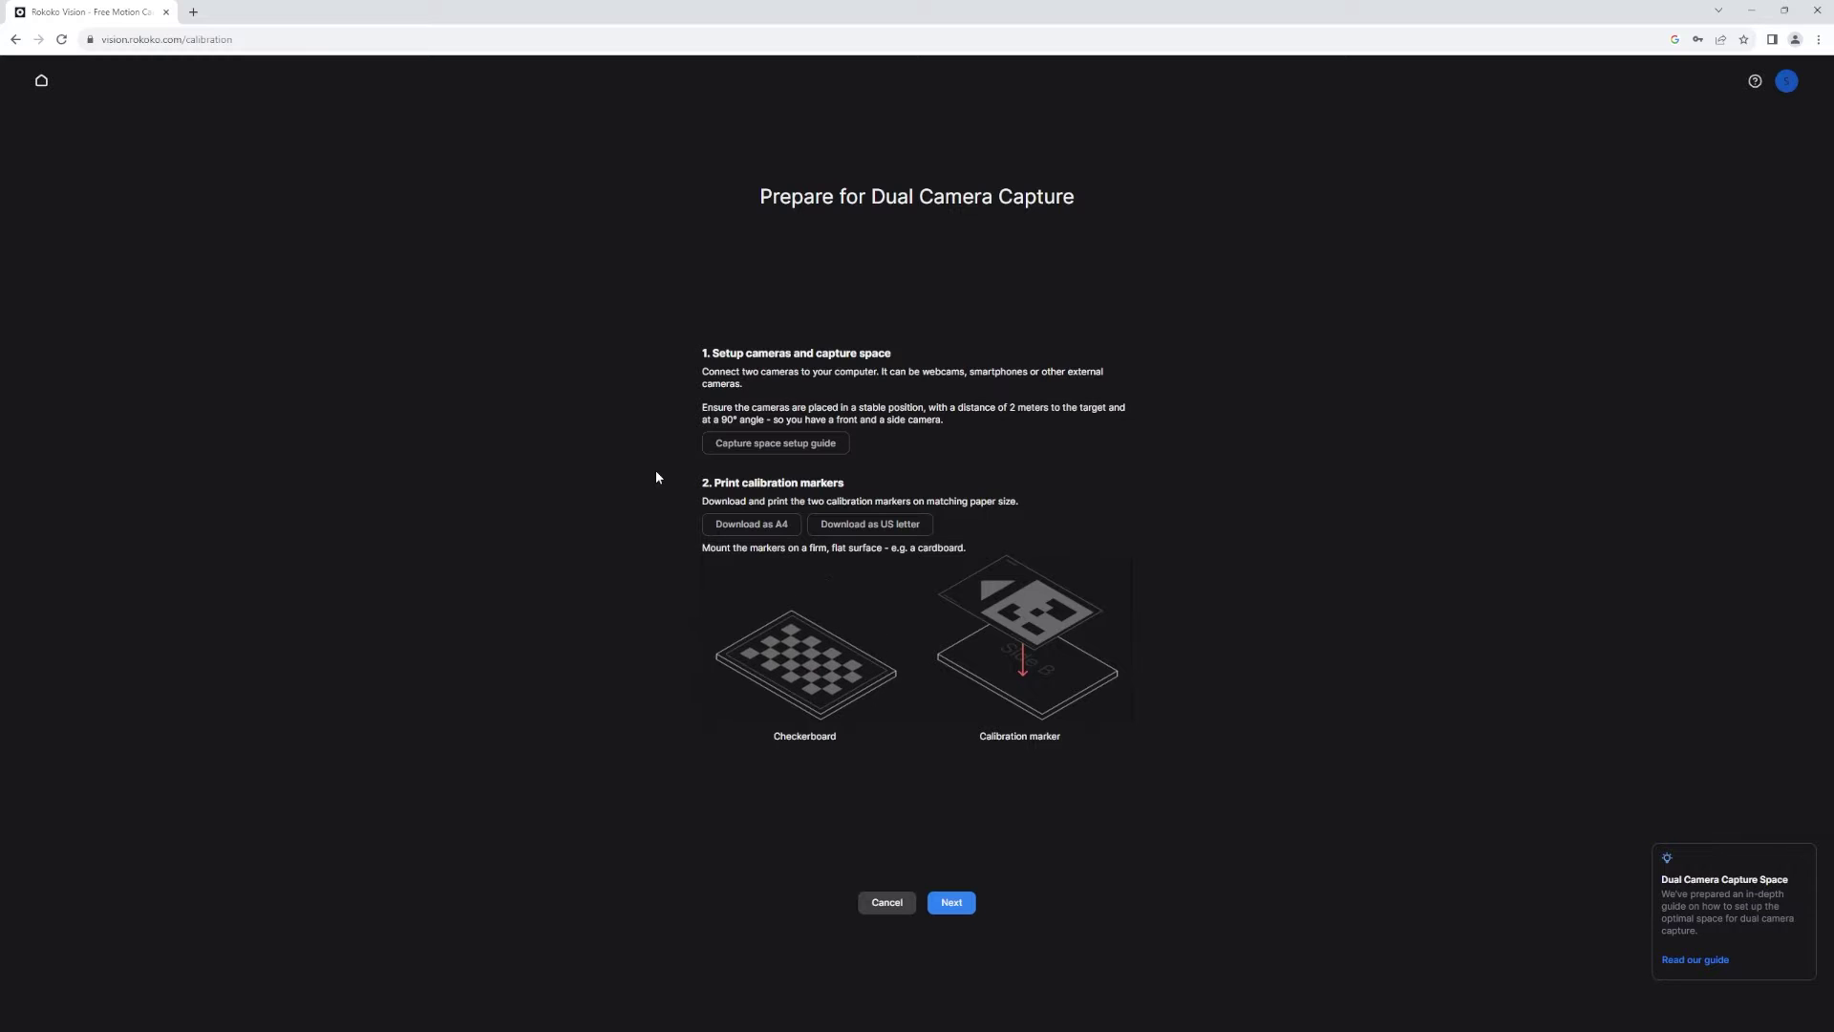
click(946, 903)
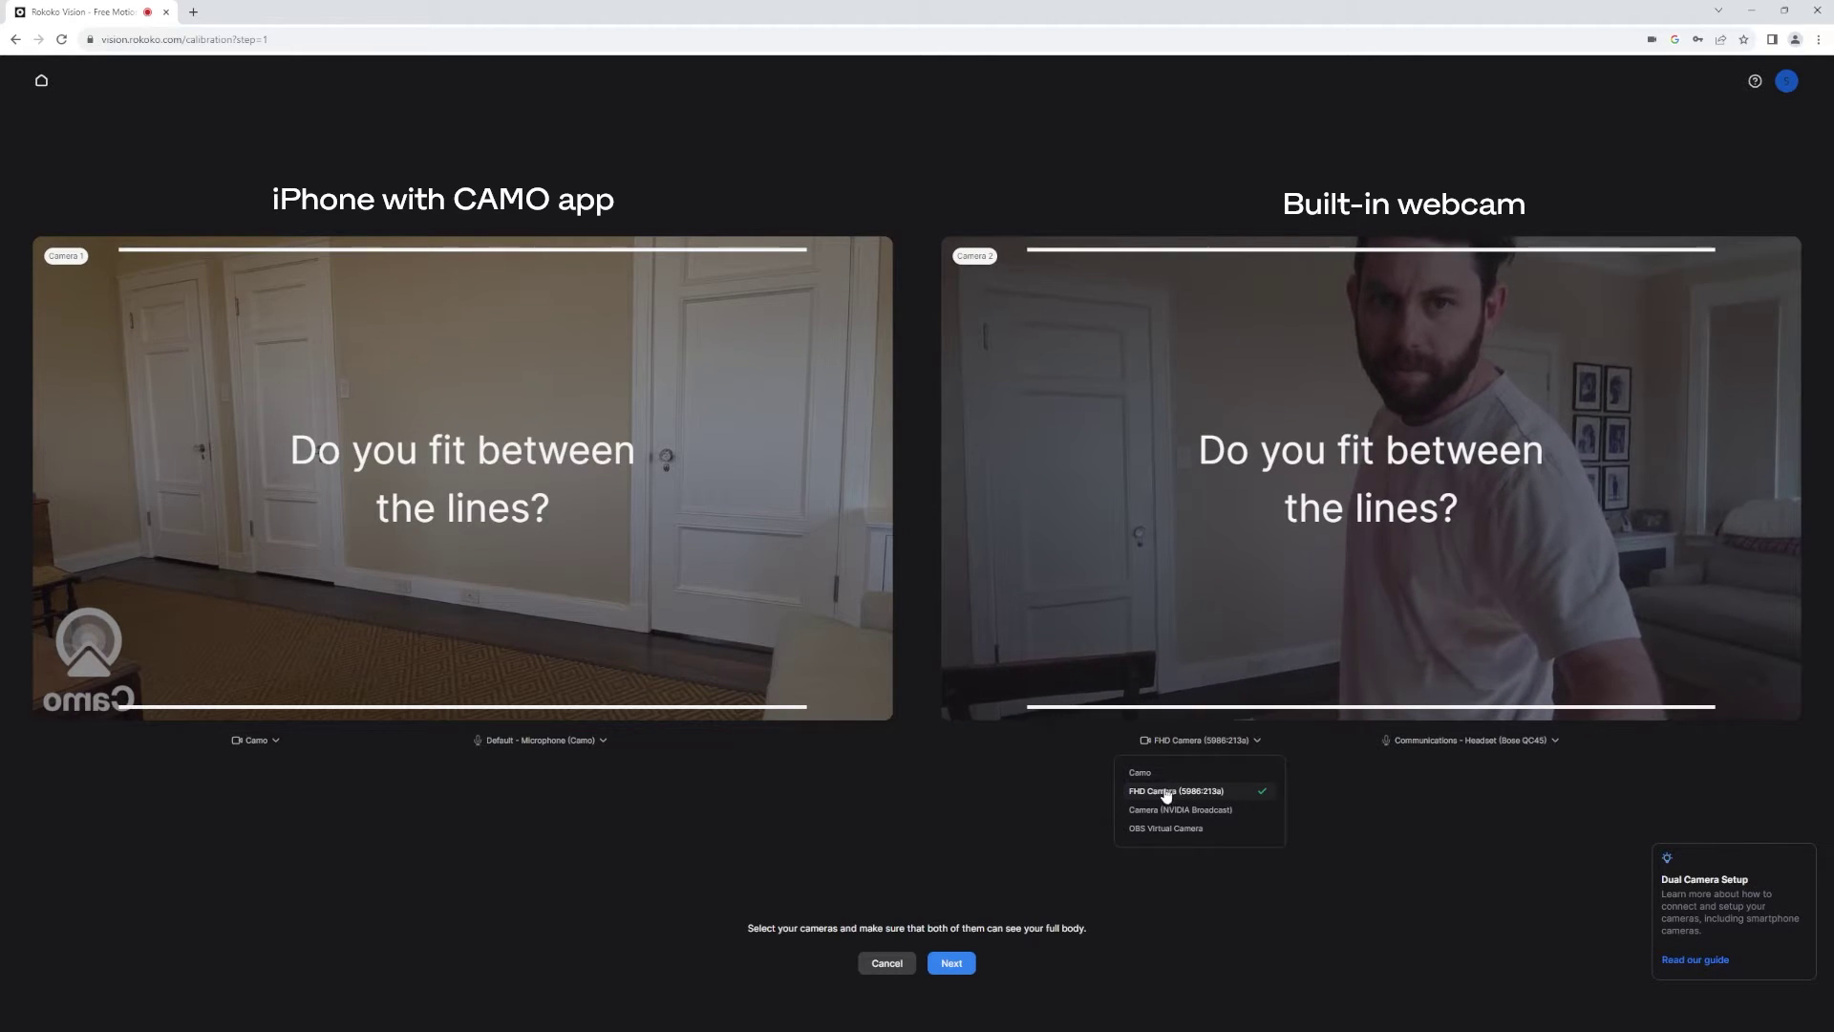
click(1032, 788)
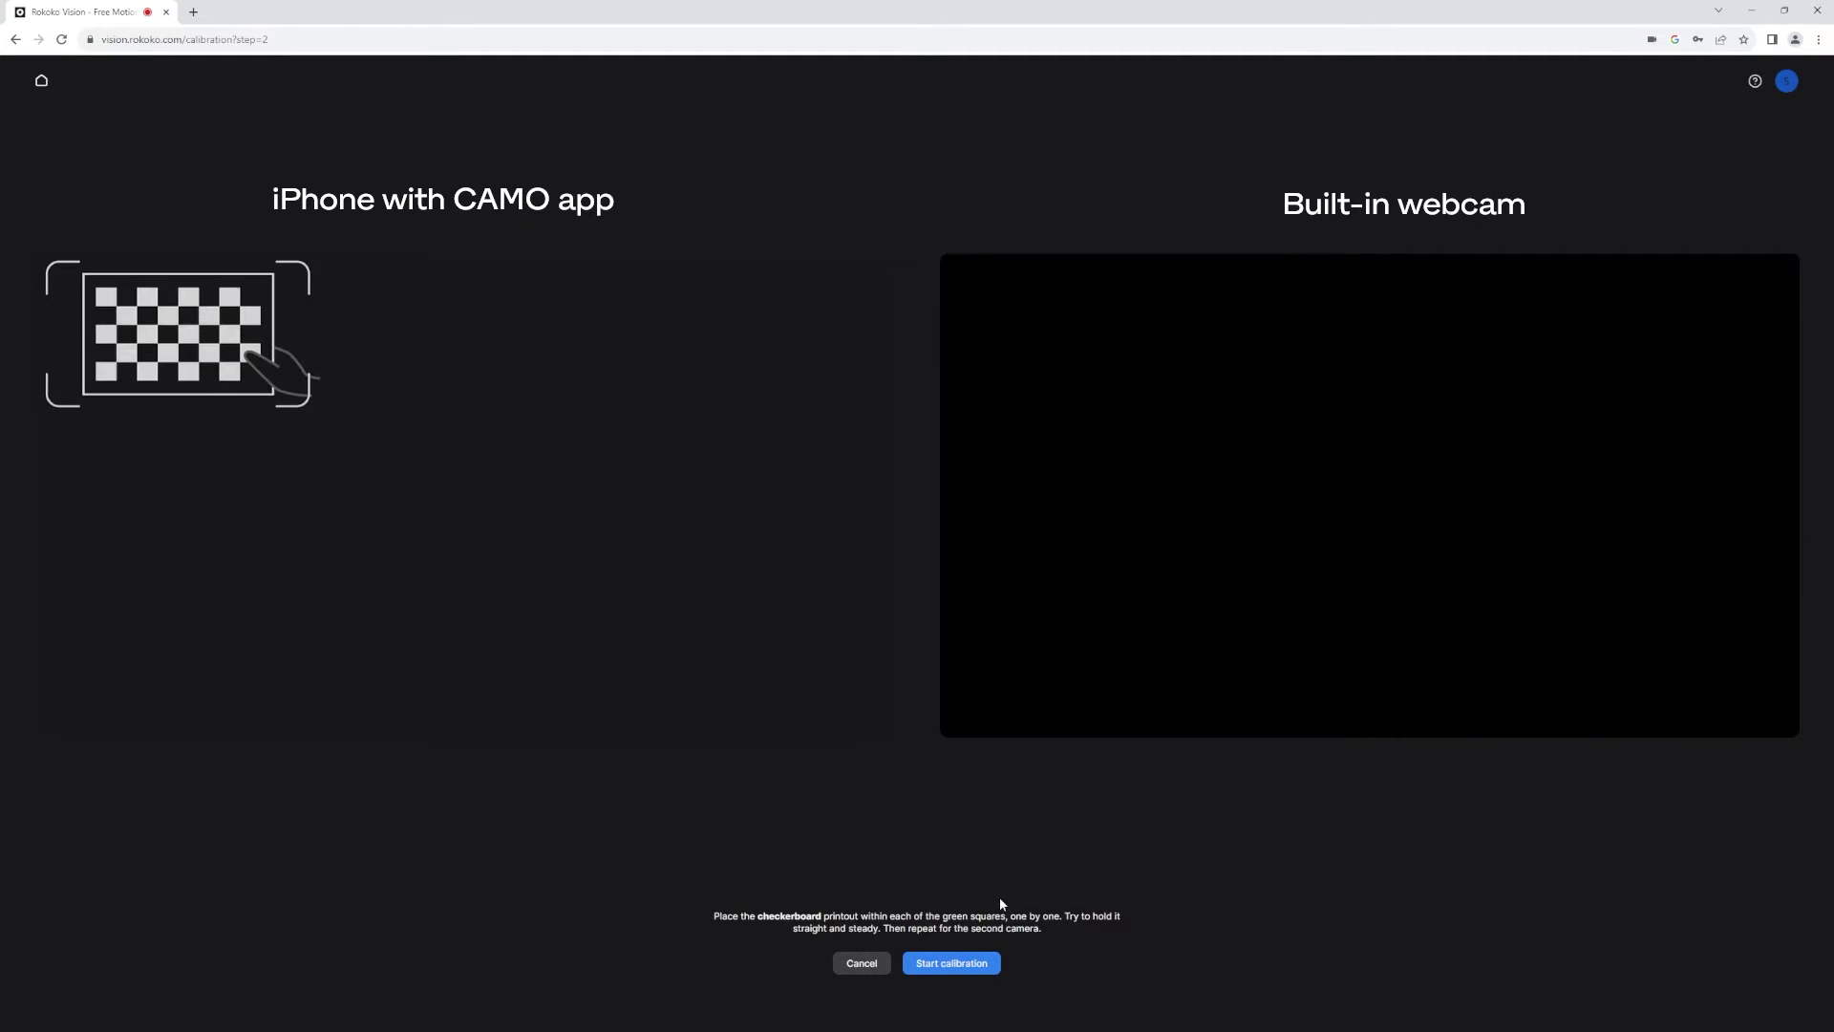
Step: Run the per-camera checkerboard calibration, then begin calibrating both cameras together
click(955, 962)
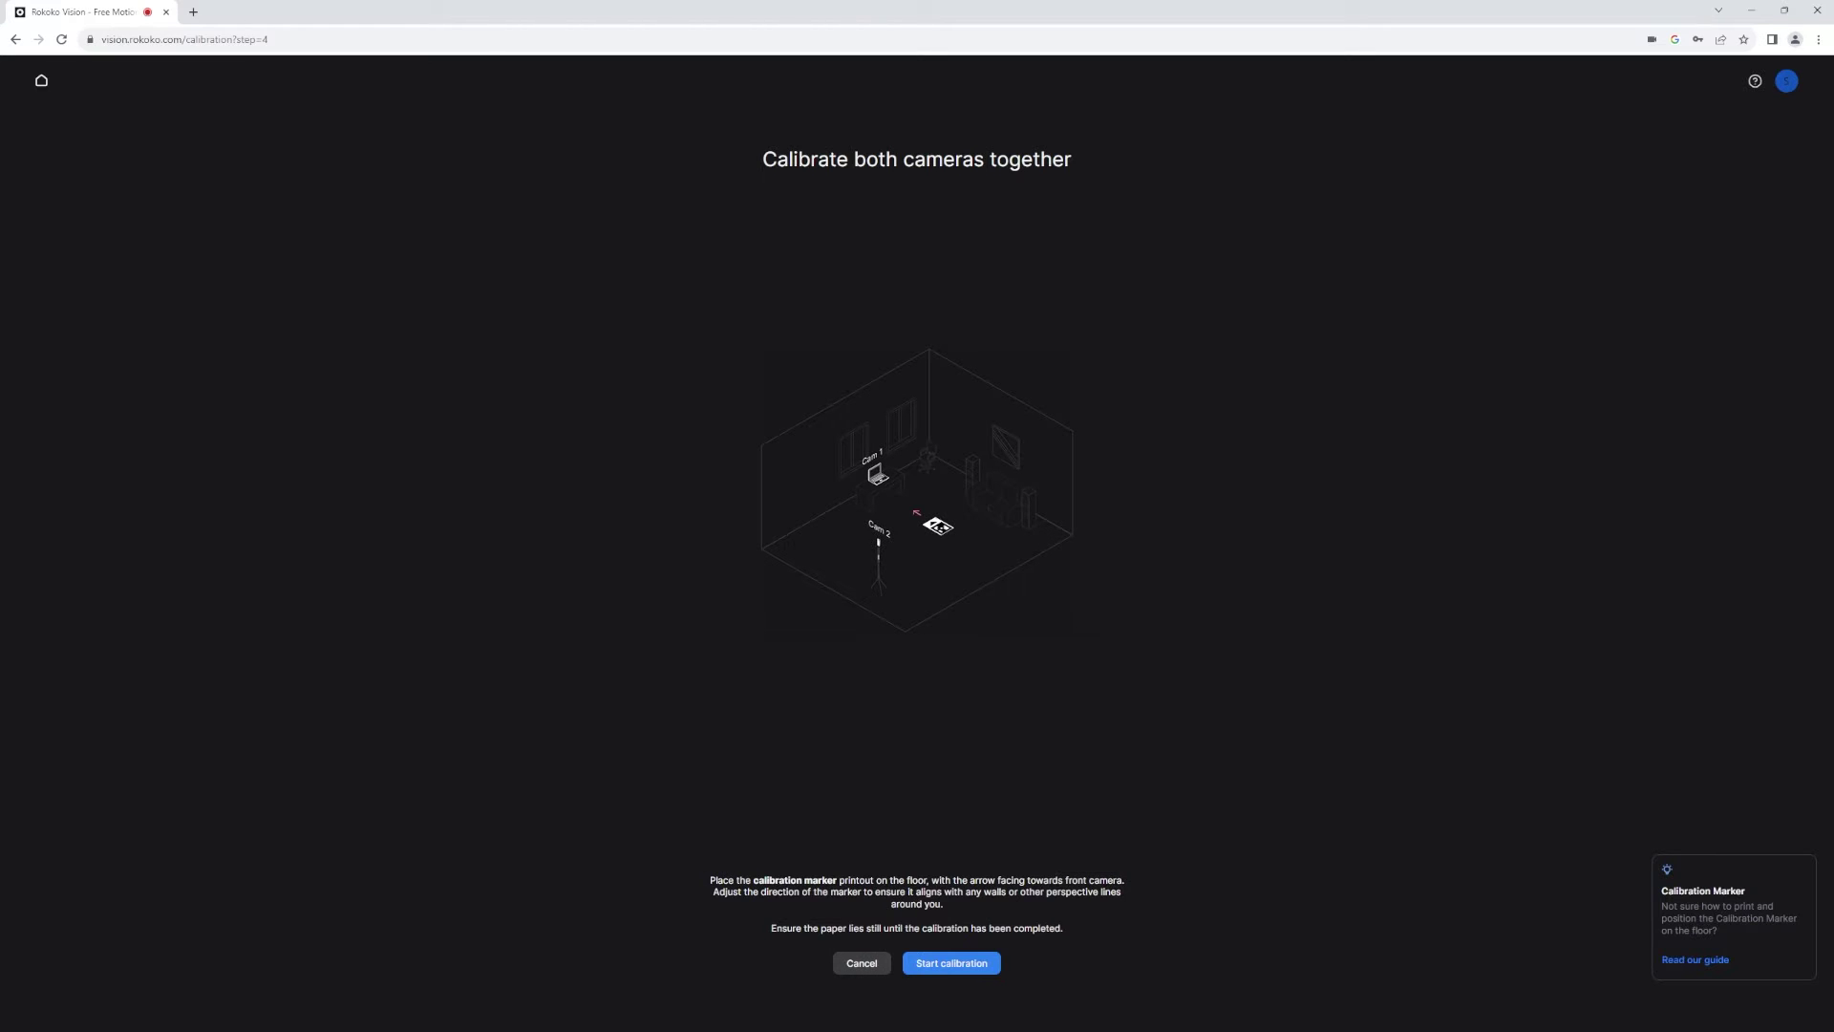
click(980, 965)
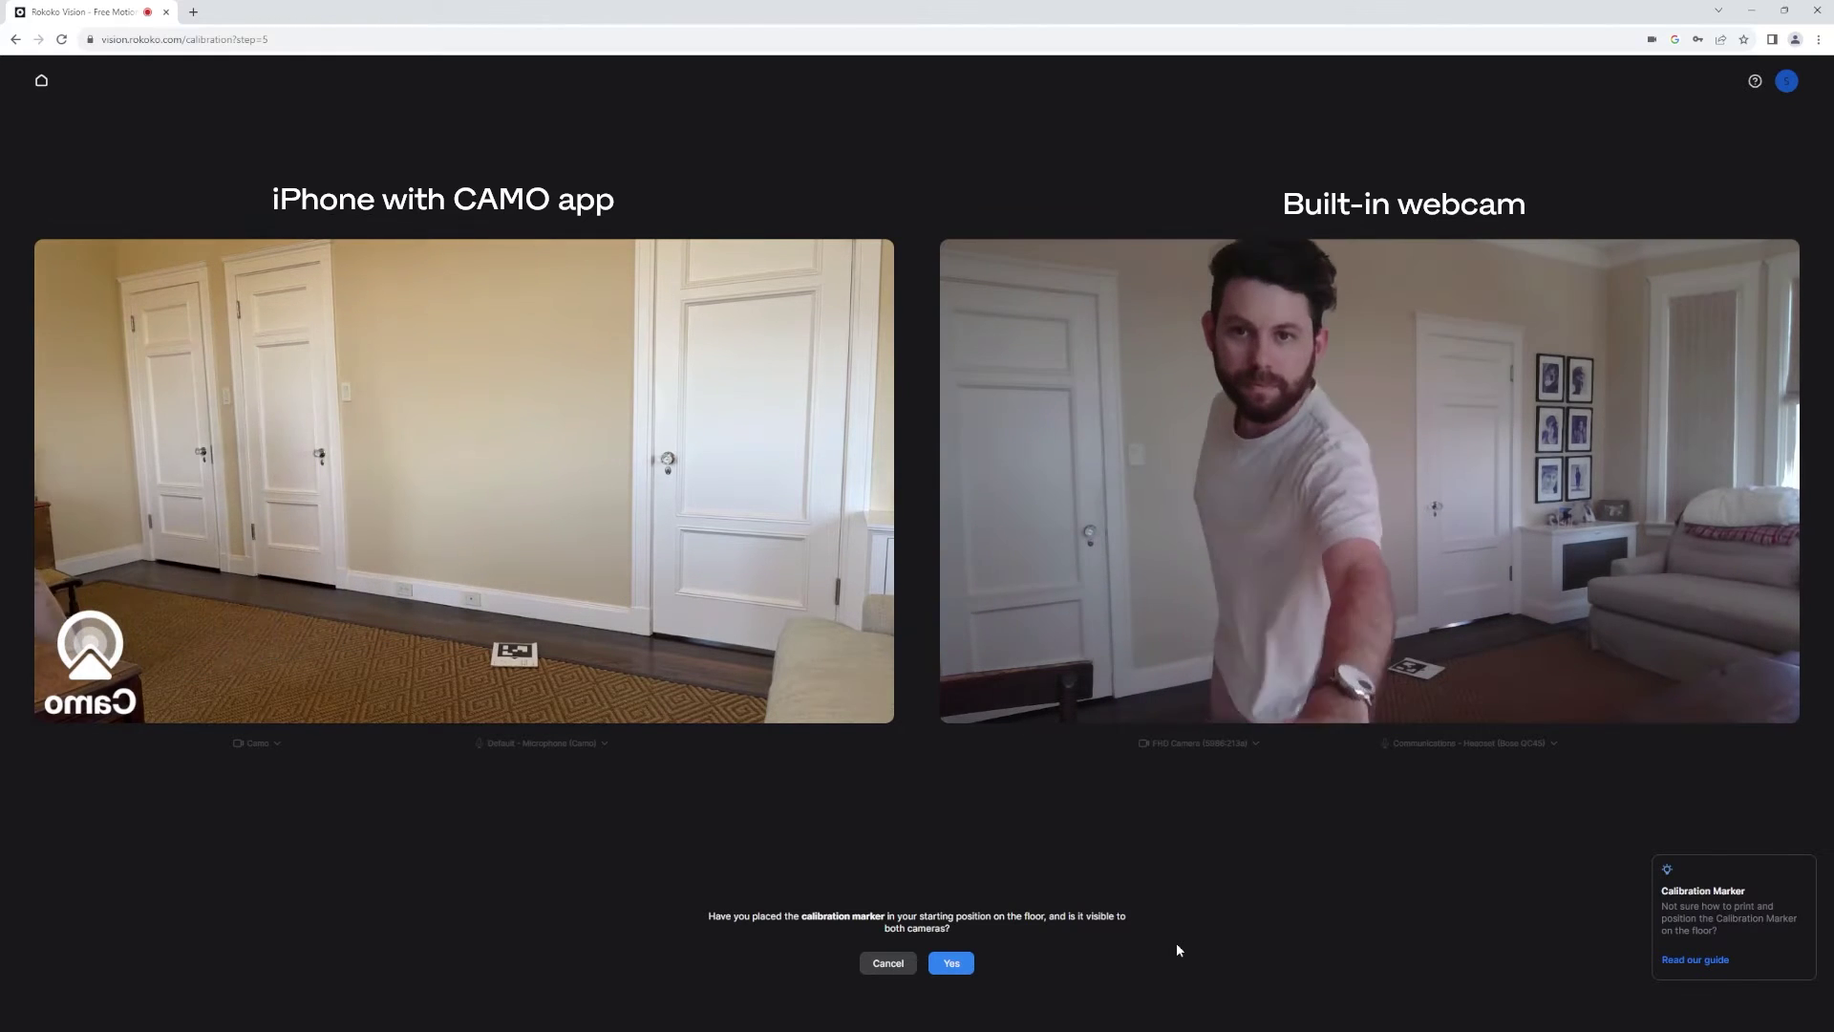
Step: Confirm the floor marker is placed so both cameras calibrate jointly
click(946, 963)
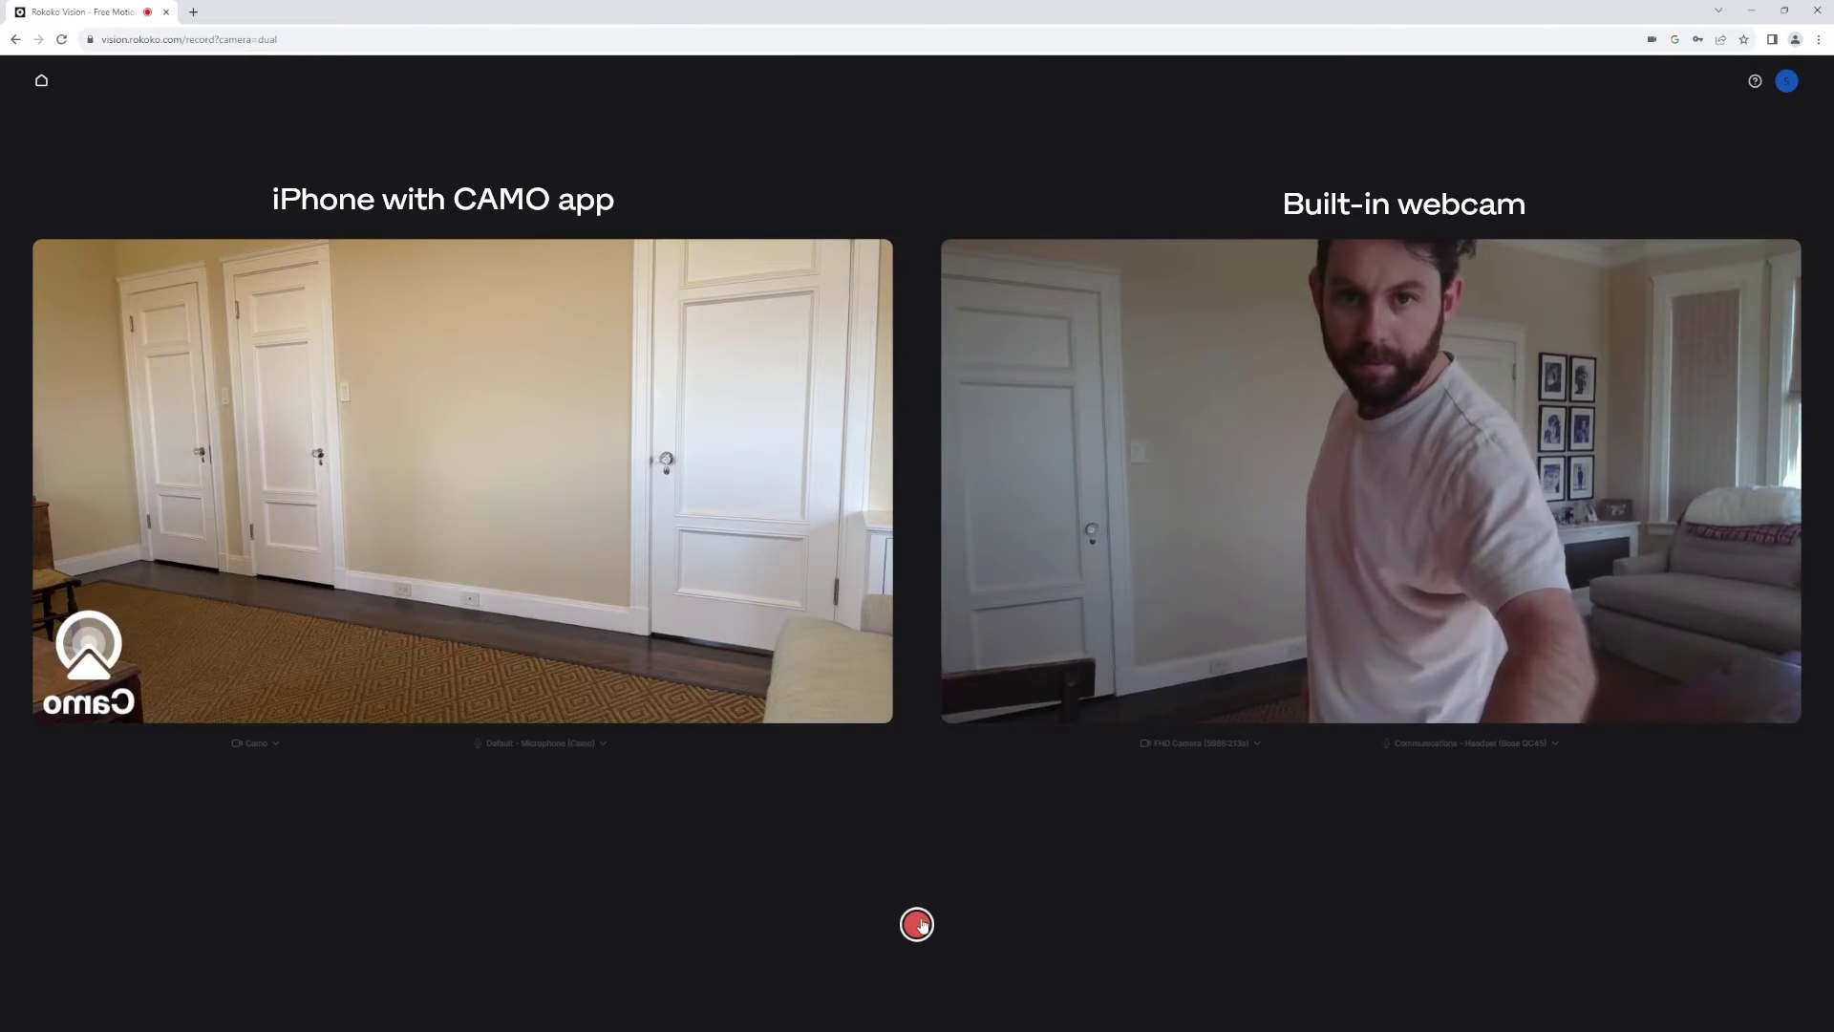
Step: Record a 23-second dual-camera motion take
click(917, 924)
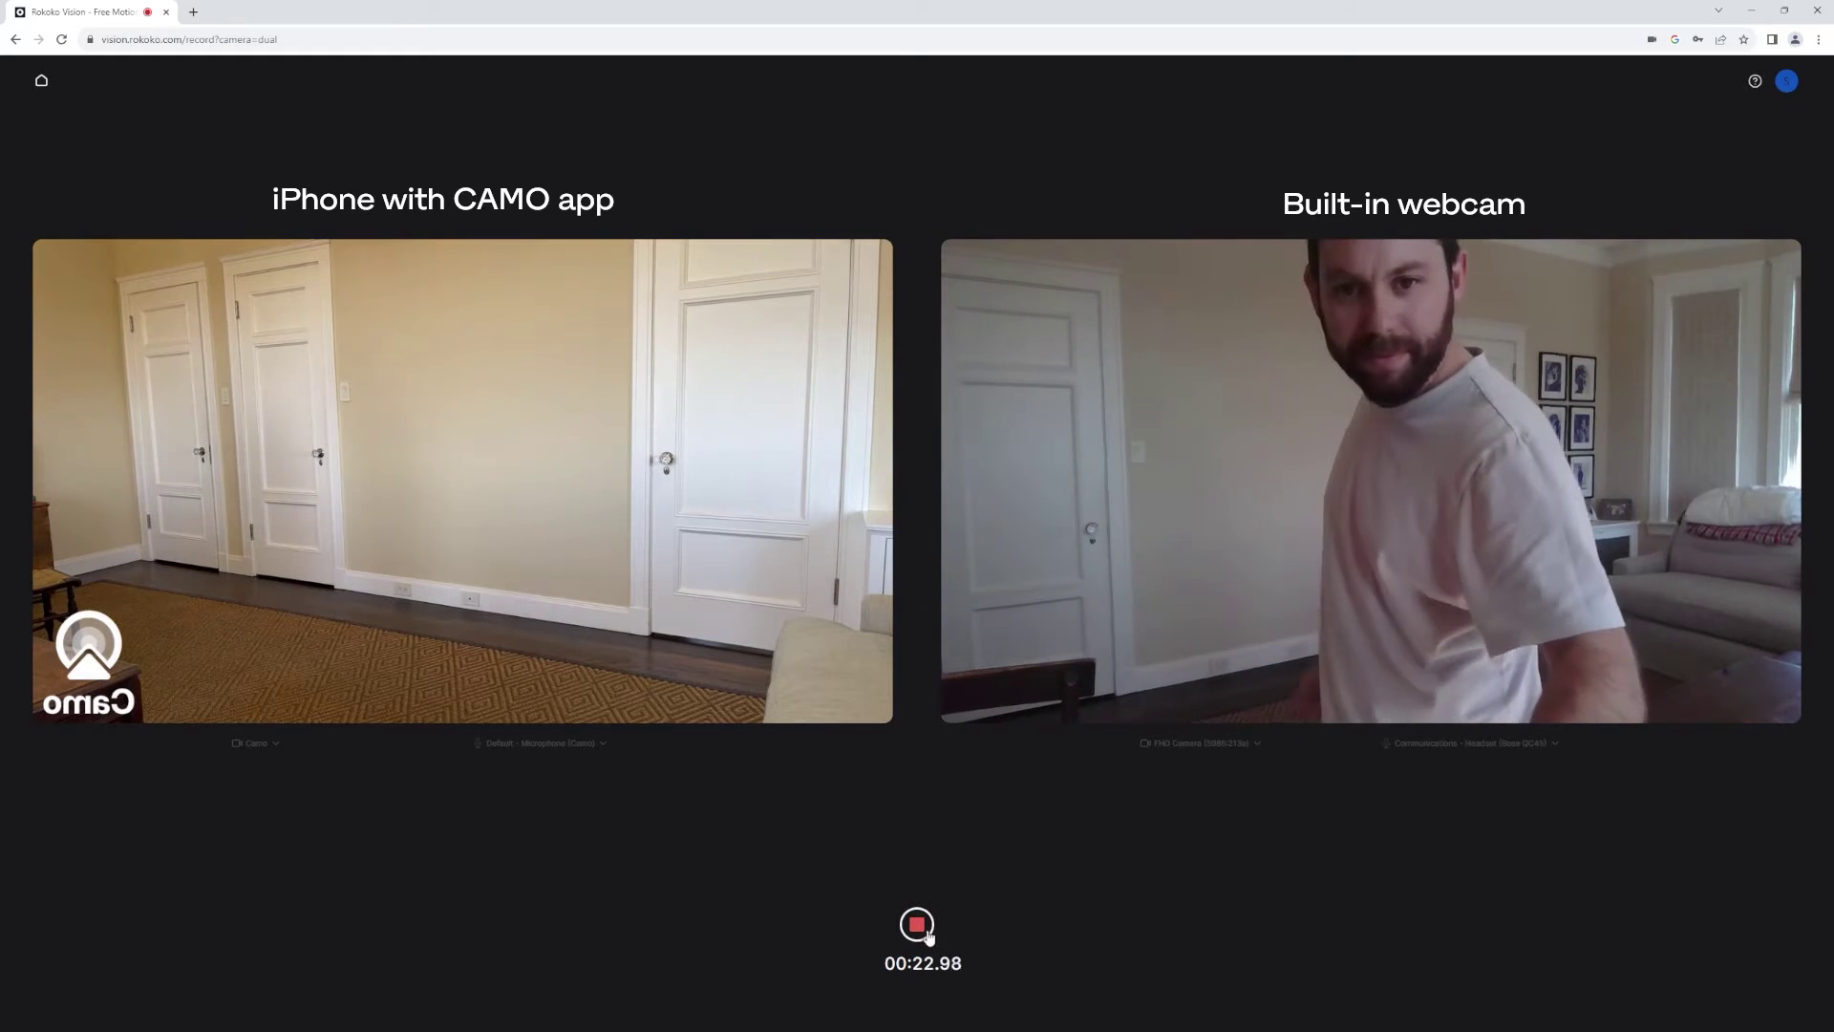
click(920, 926)
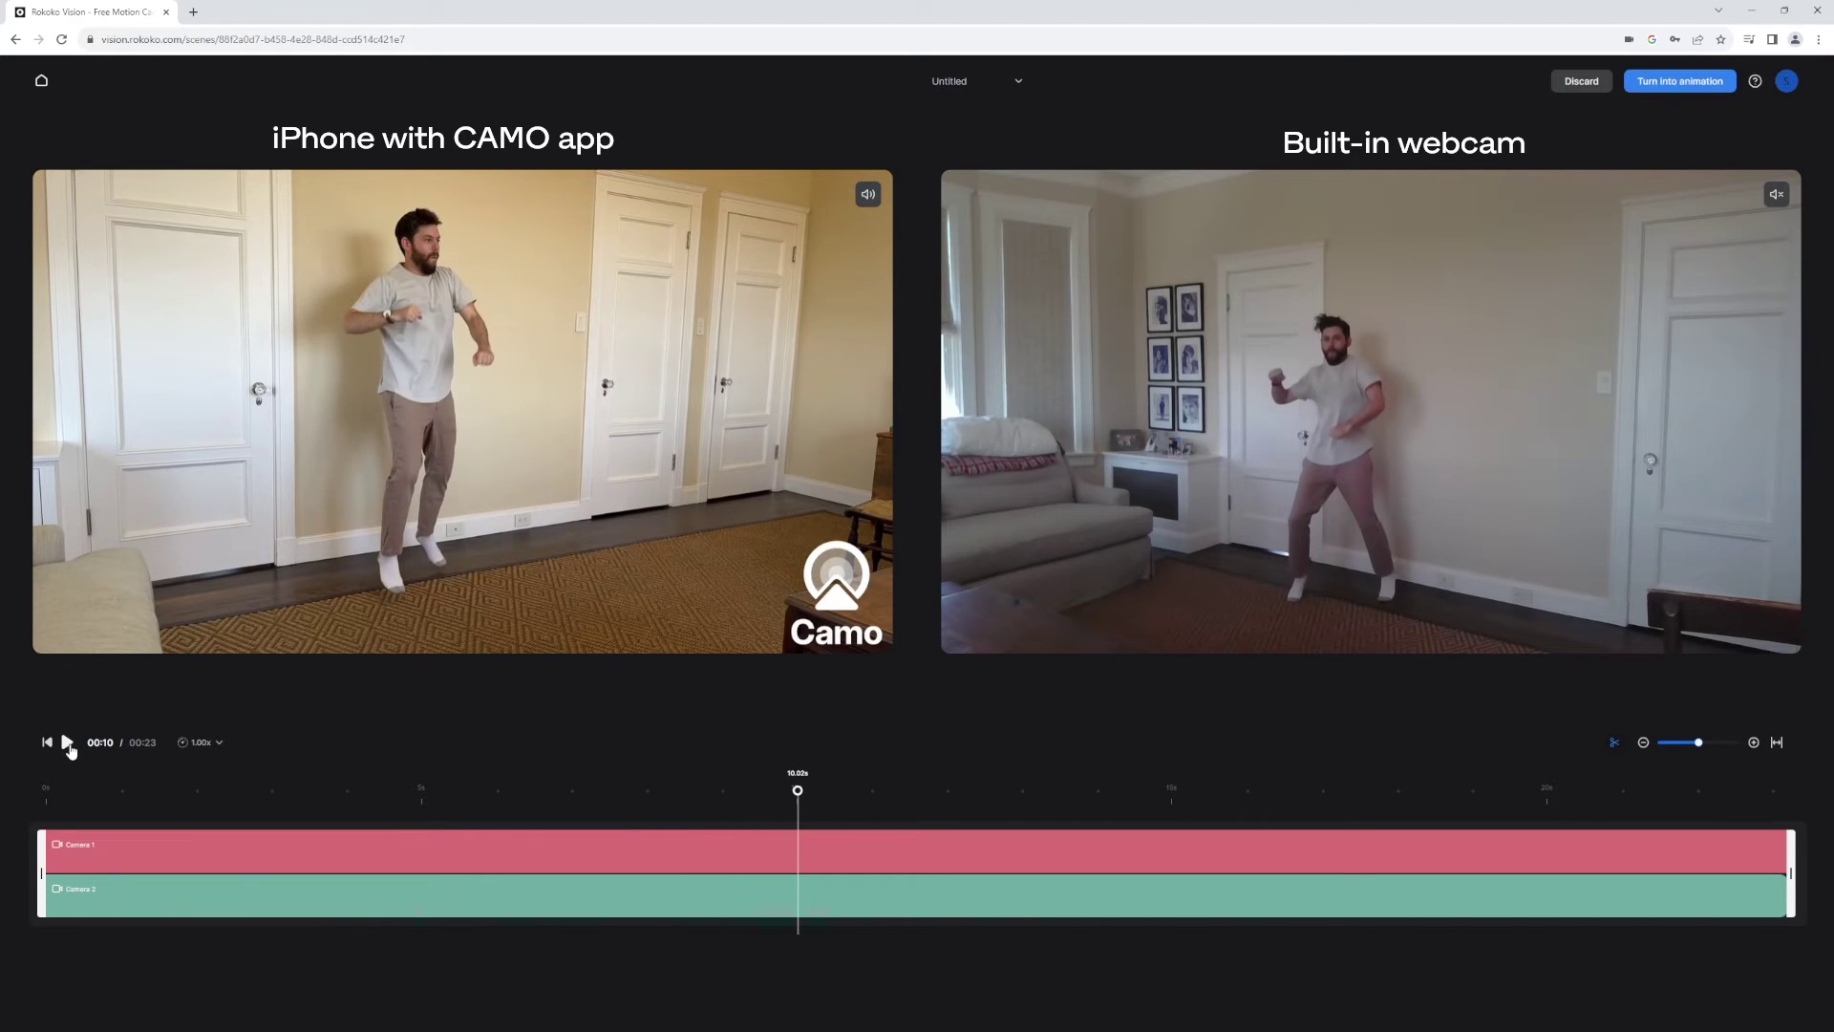
Step: Turn the recorded take into an animation
click(1686, 80)
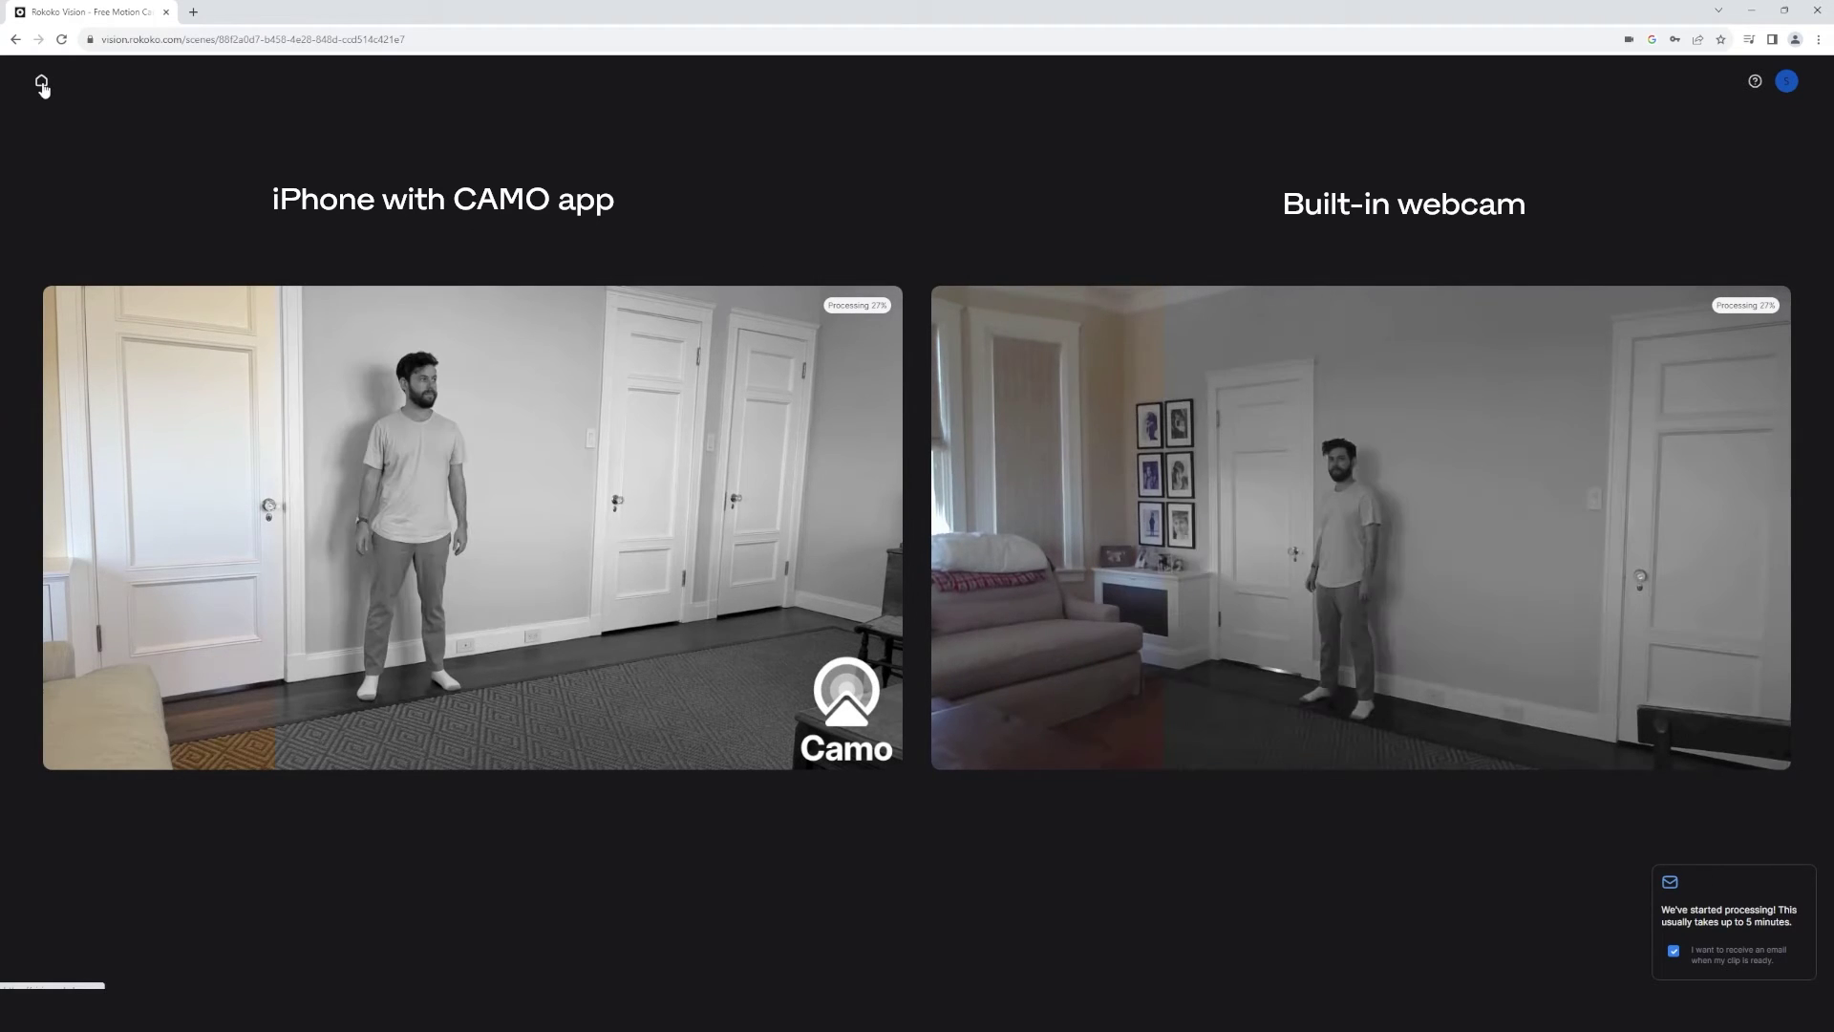
Step: Return to the dashboard and open the Processing card under Your recent animations
click(42, 86)
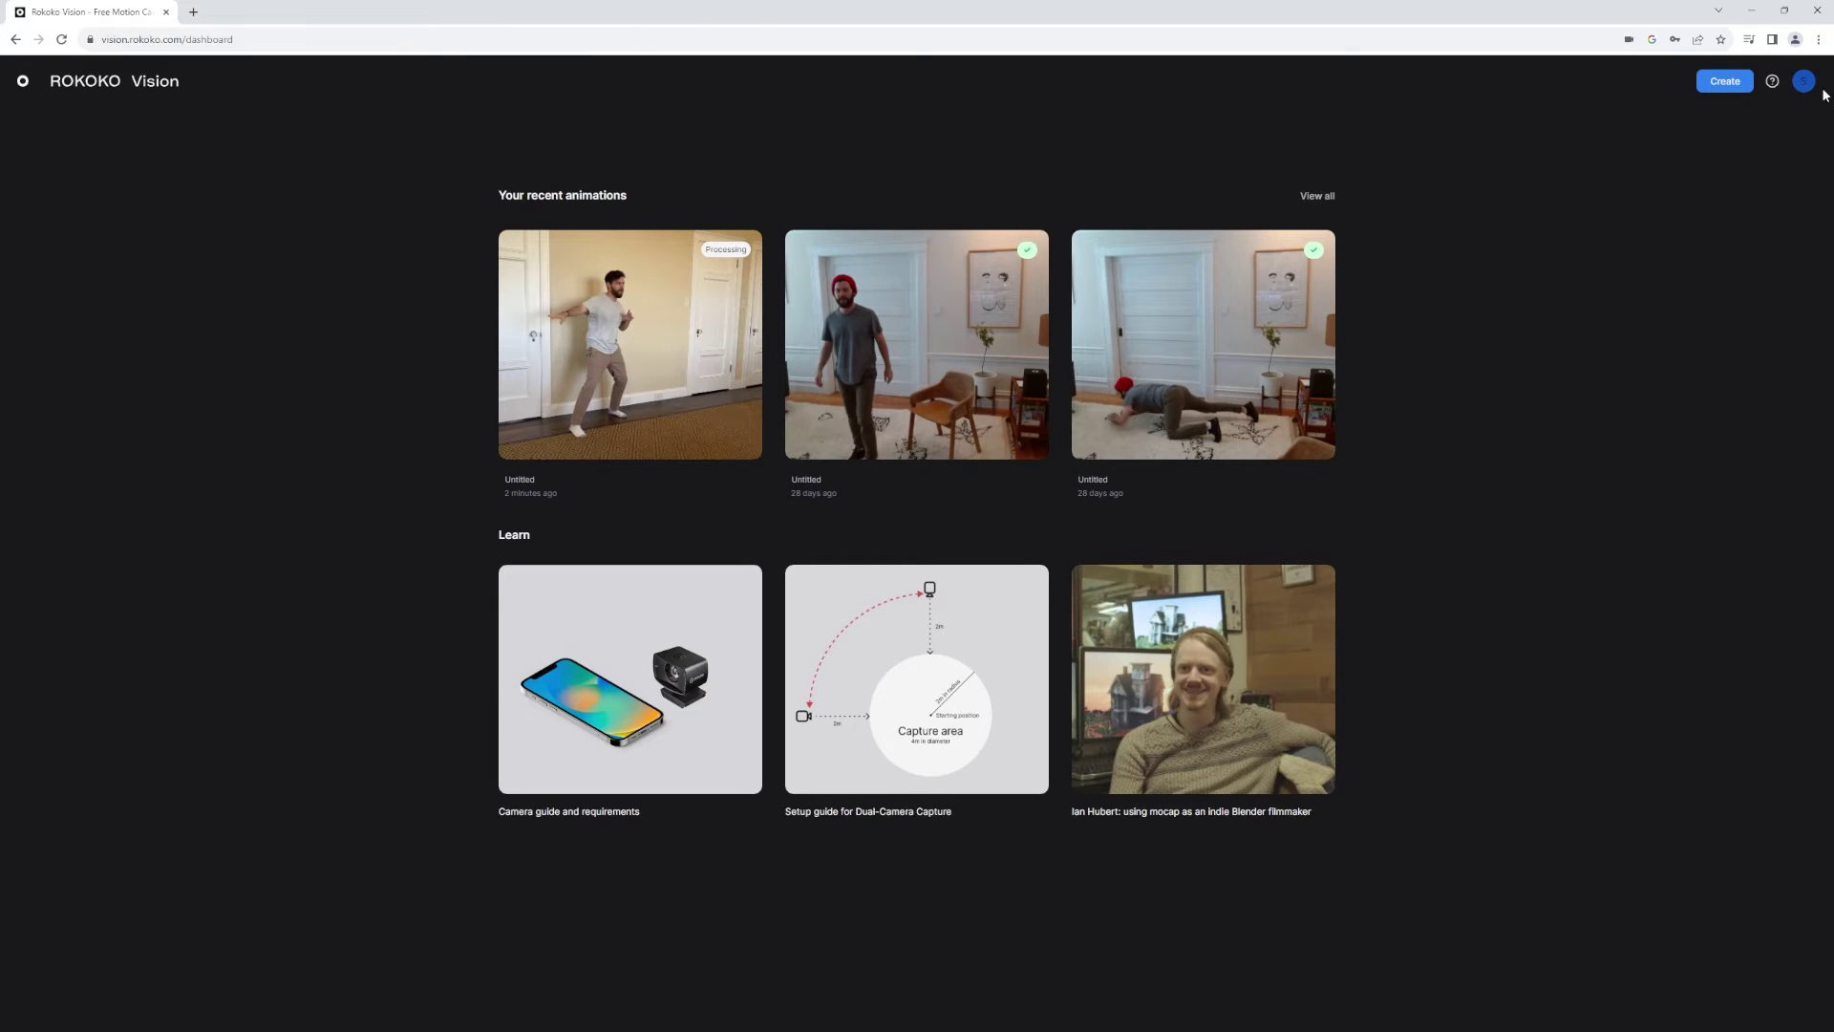
click(1739, 83)
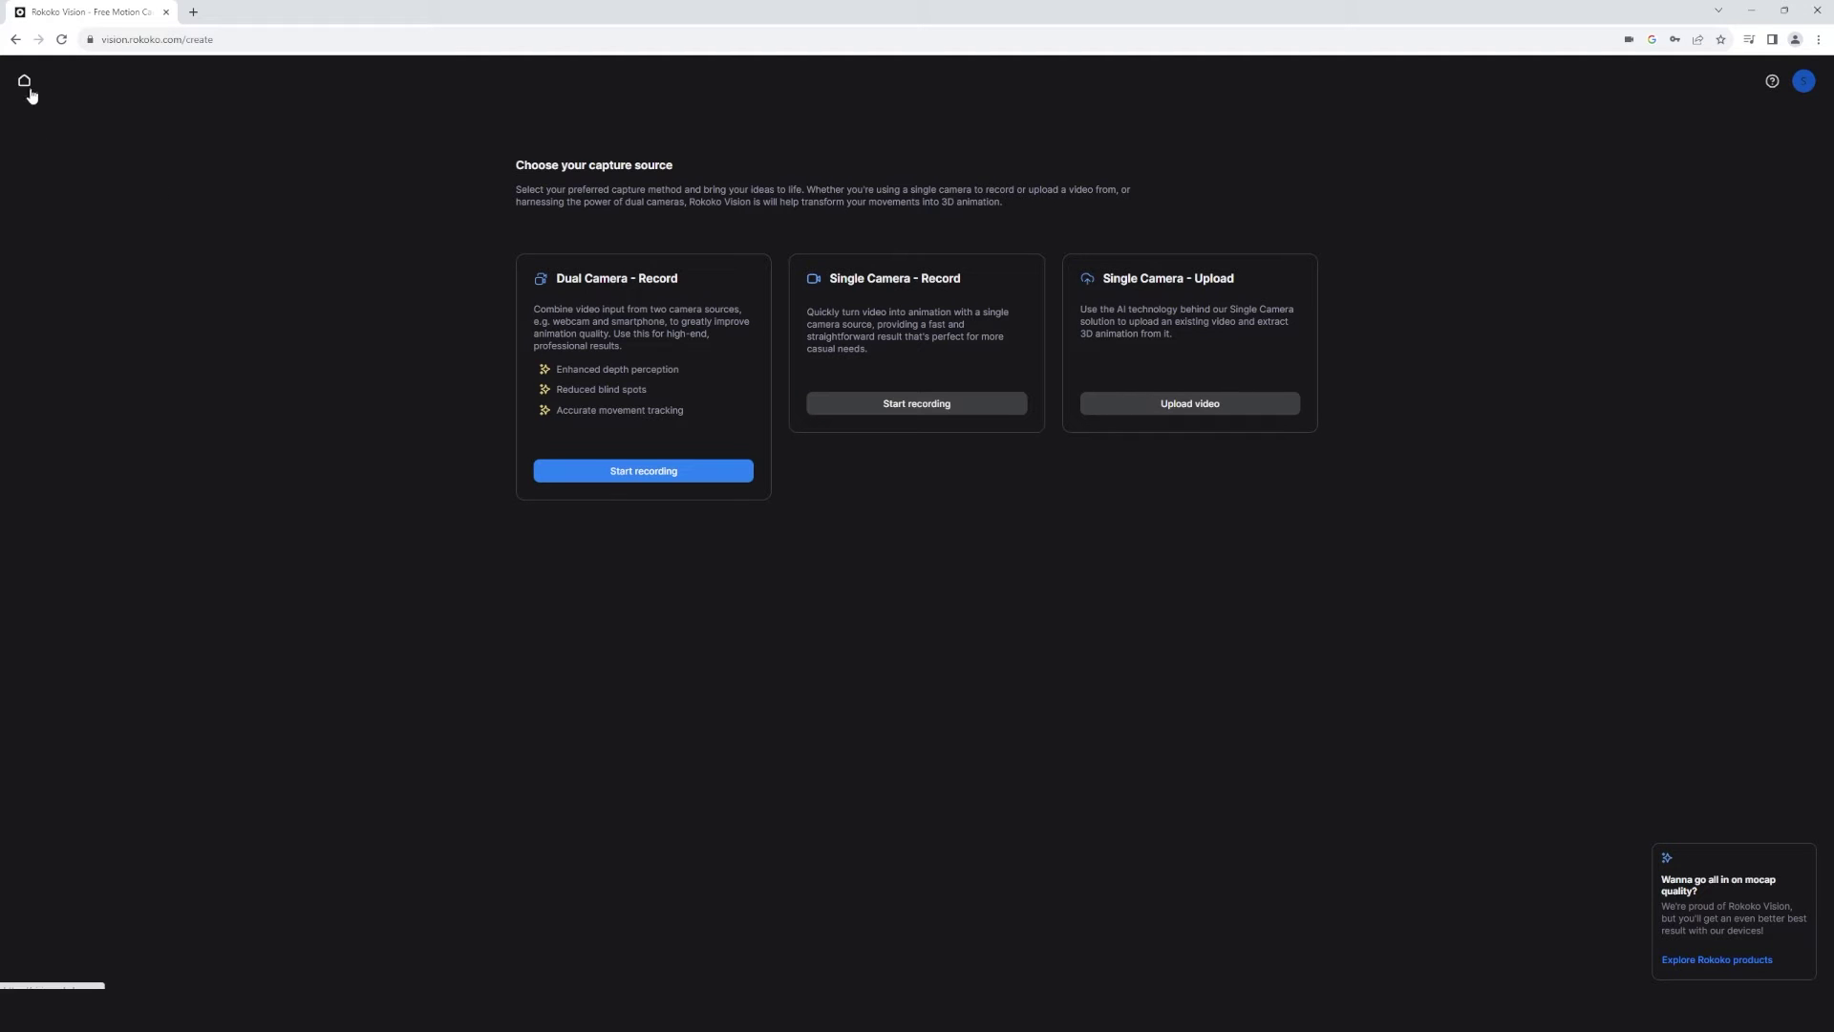
key(alt+Left)
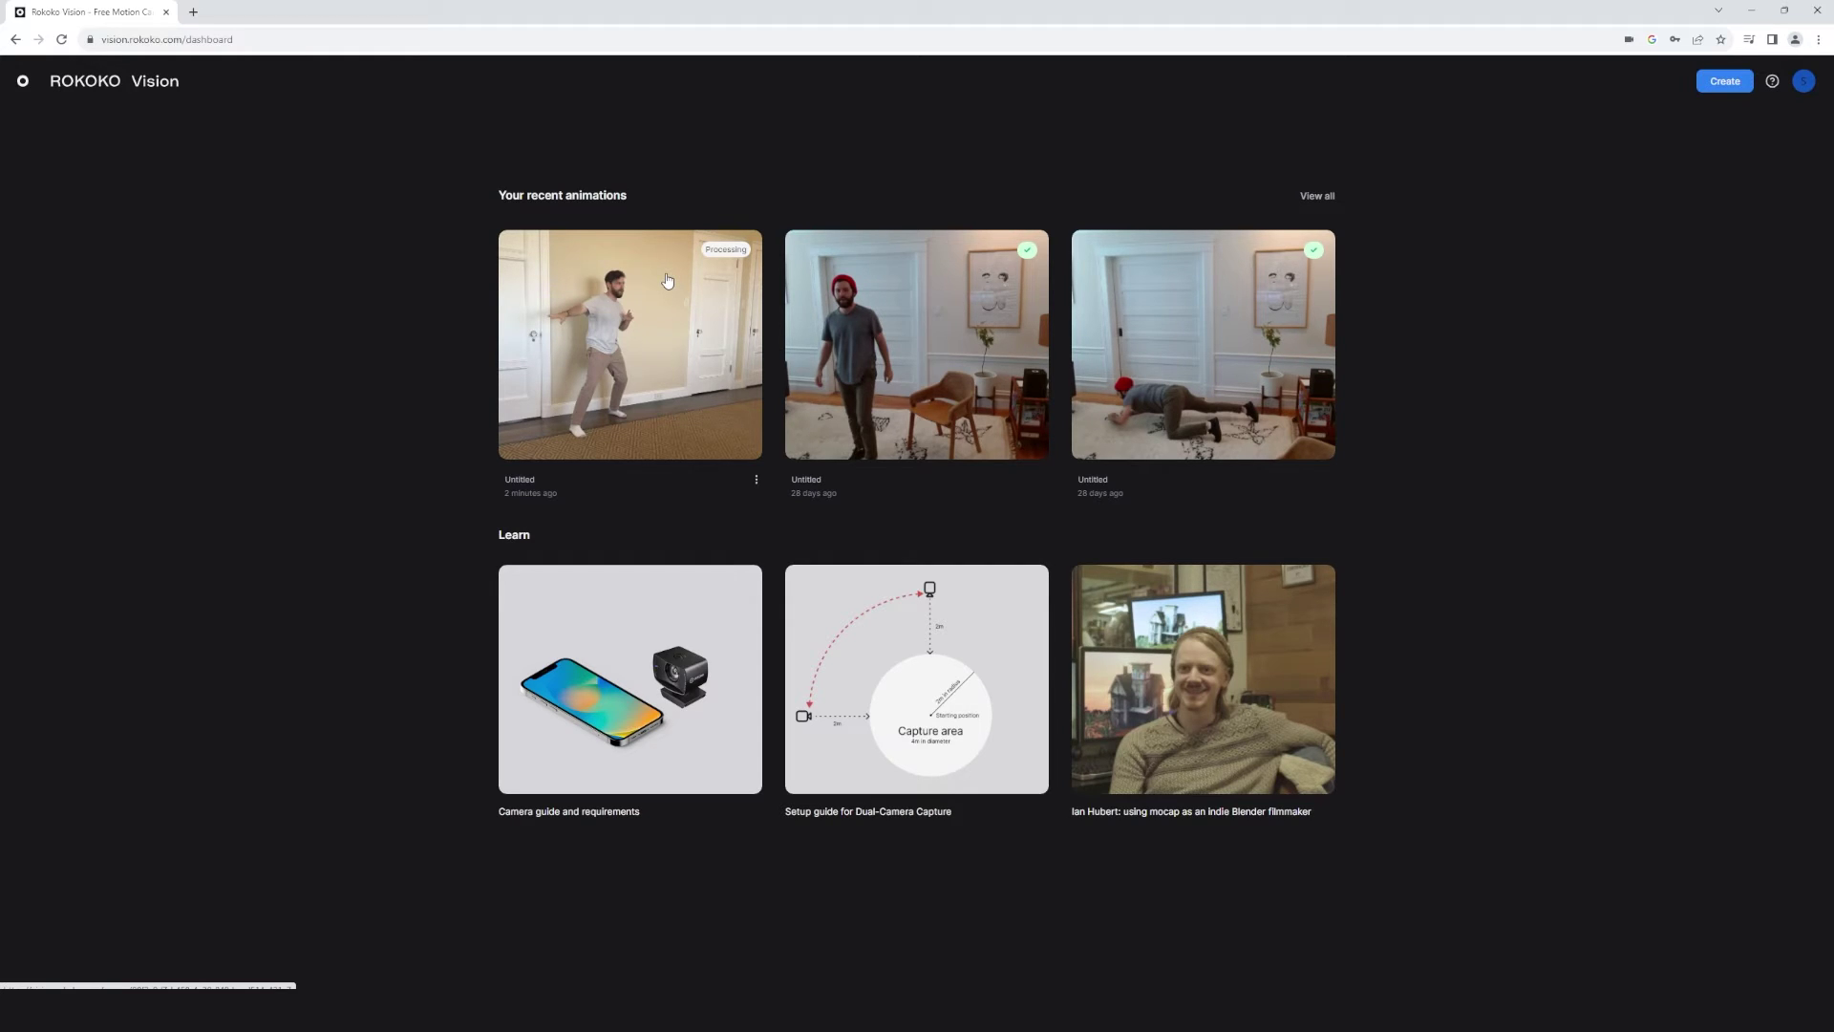
click(667, 280)
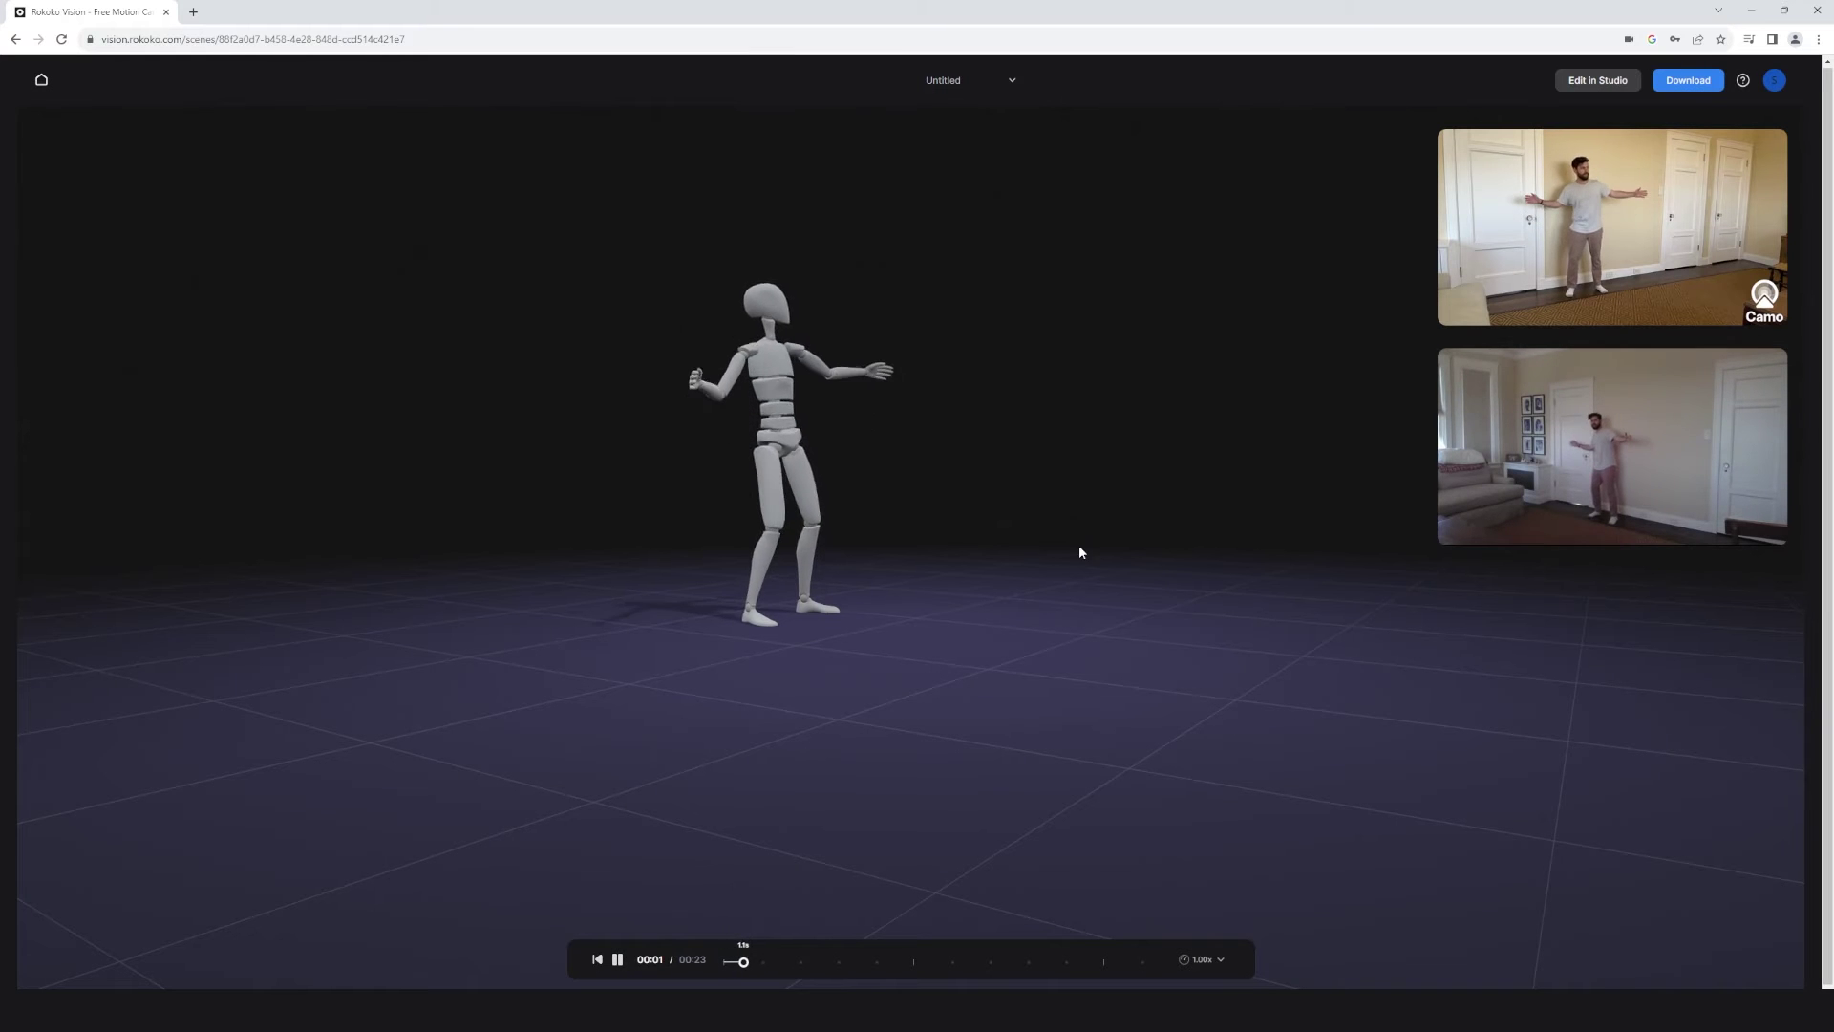
Step: Orbit the 3D view around the mannequin playing the processed animation
drag(1018, 602, 1038, 558)
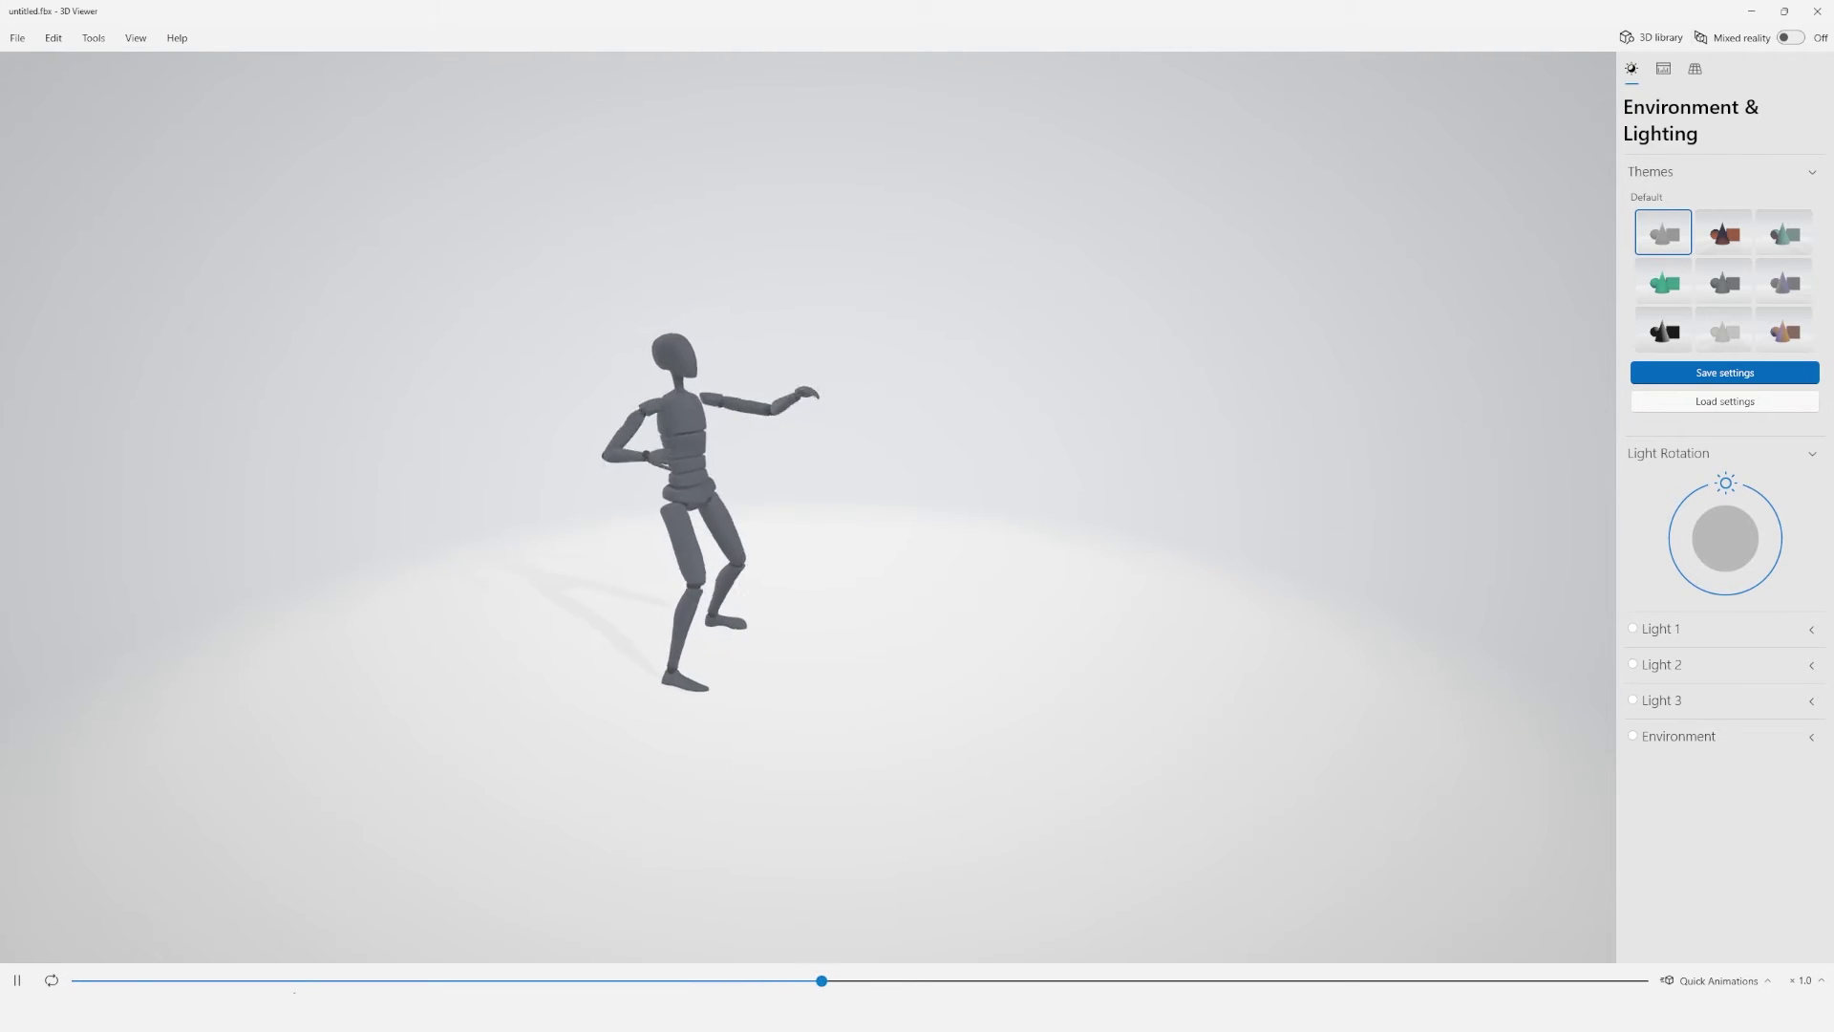
Step: Scrub the untitled.fbx animation back near its start, then forward to a later pose
drag(299, 980, 215, 981)
drag(463, 986, 622, 984)
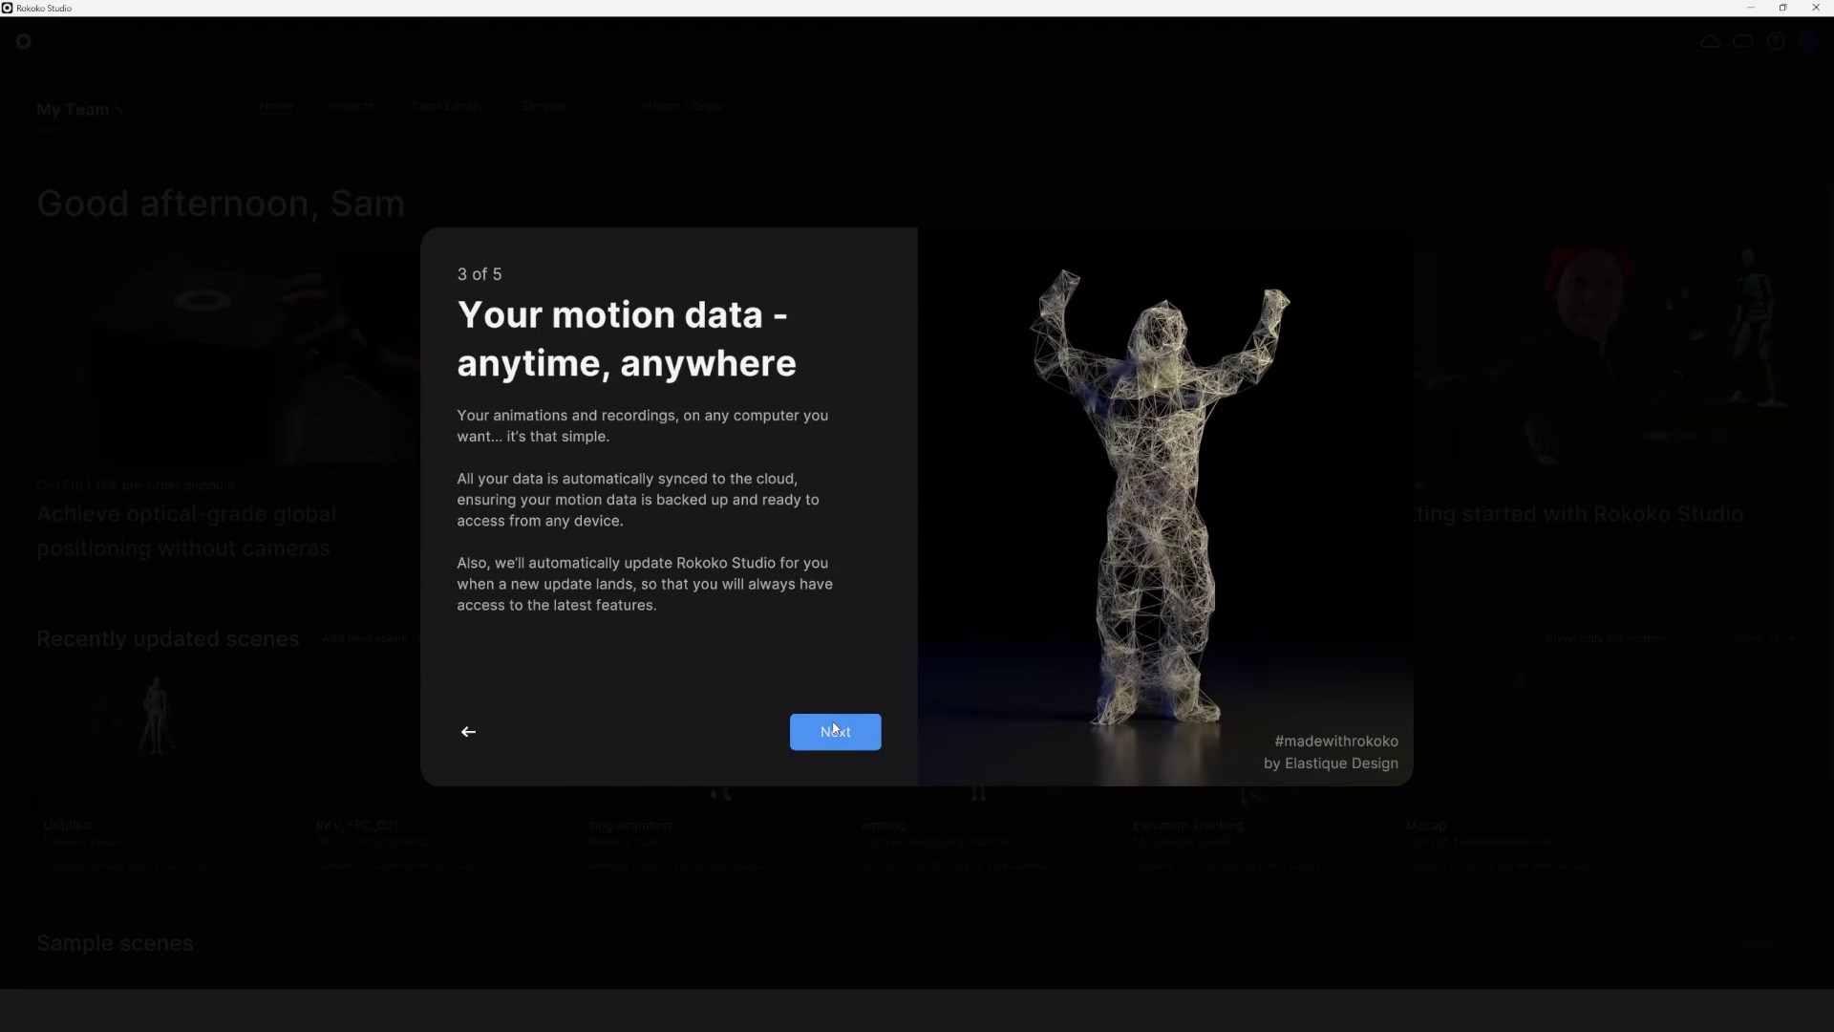
Step: Page through the remaining onboarding tour pages and finish with Start creating
click(834, 729)
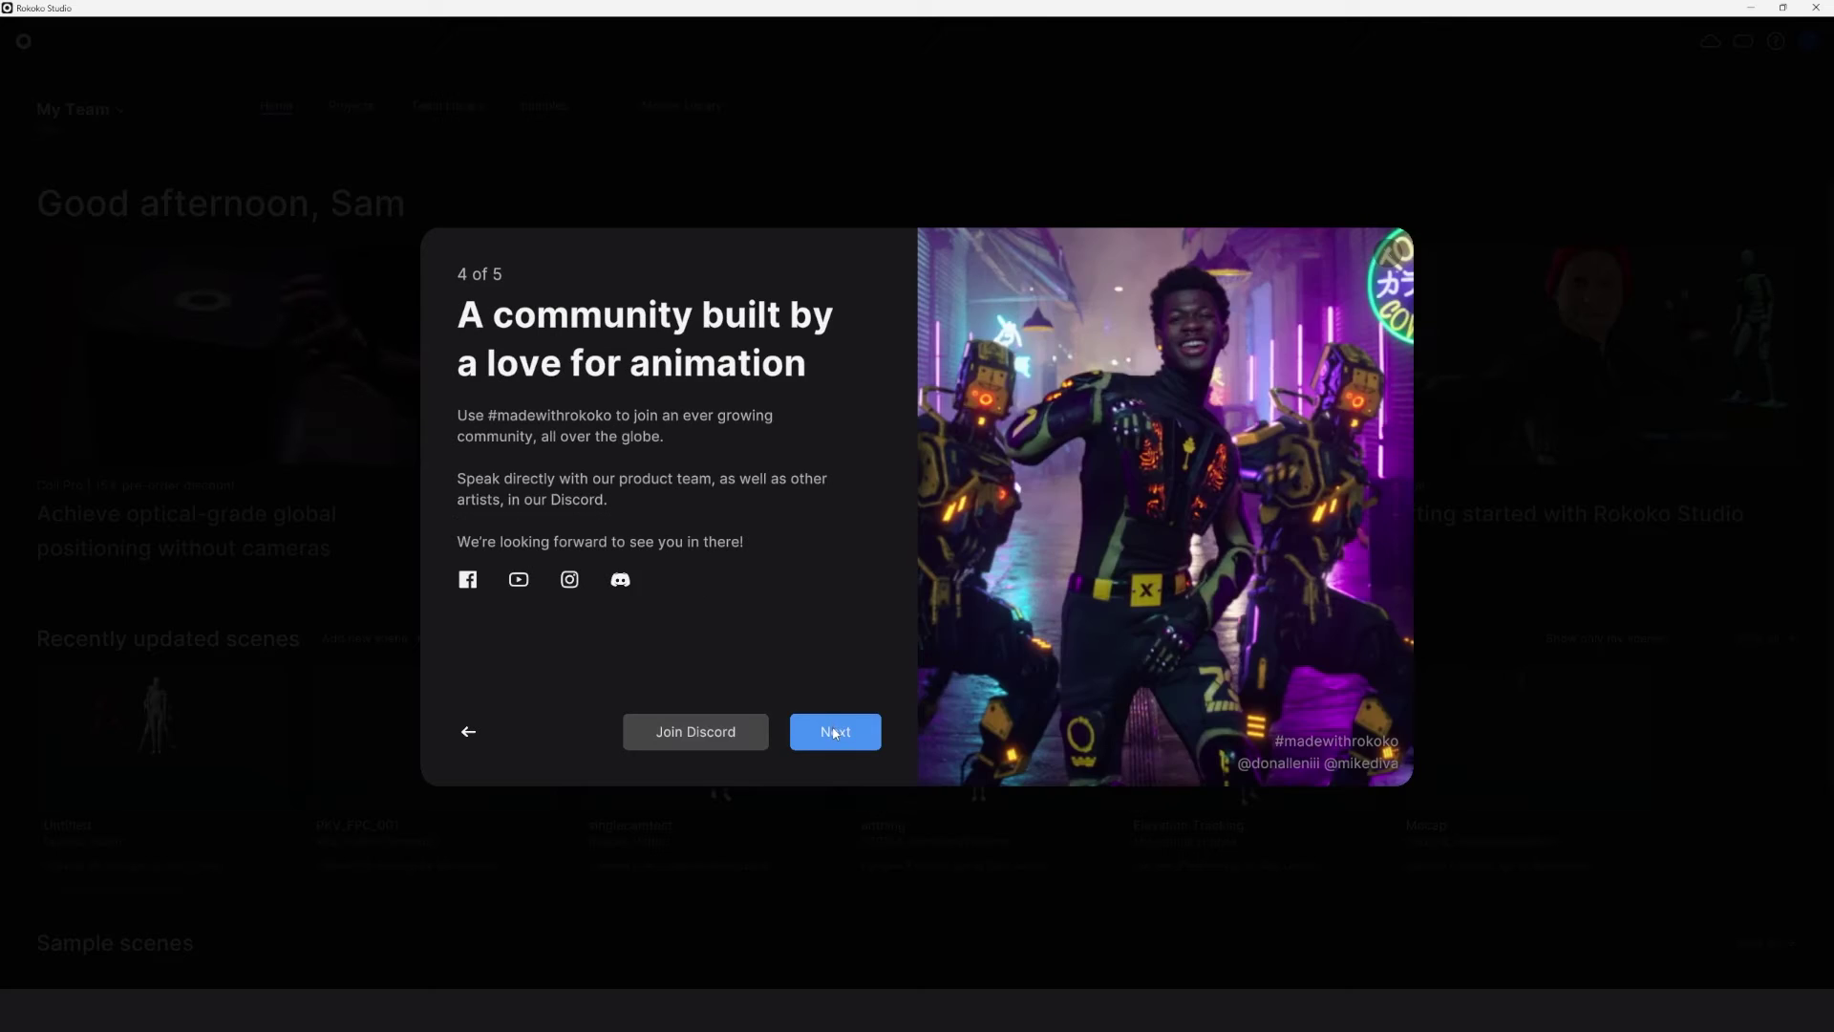
click(834, 730)
click(831, 732)
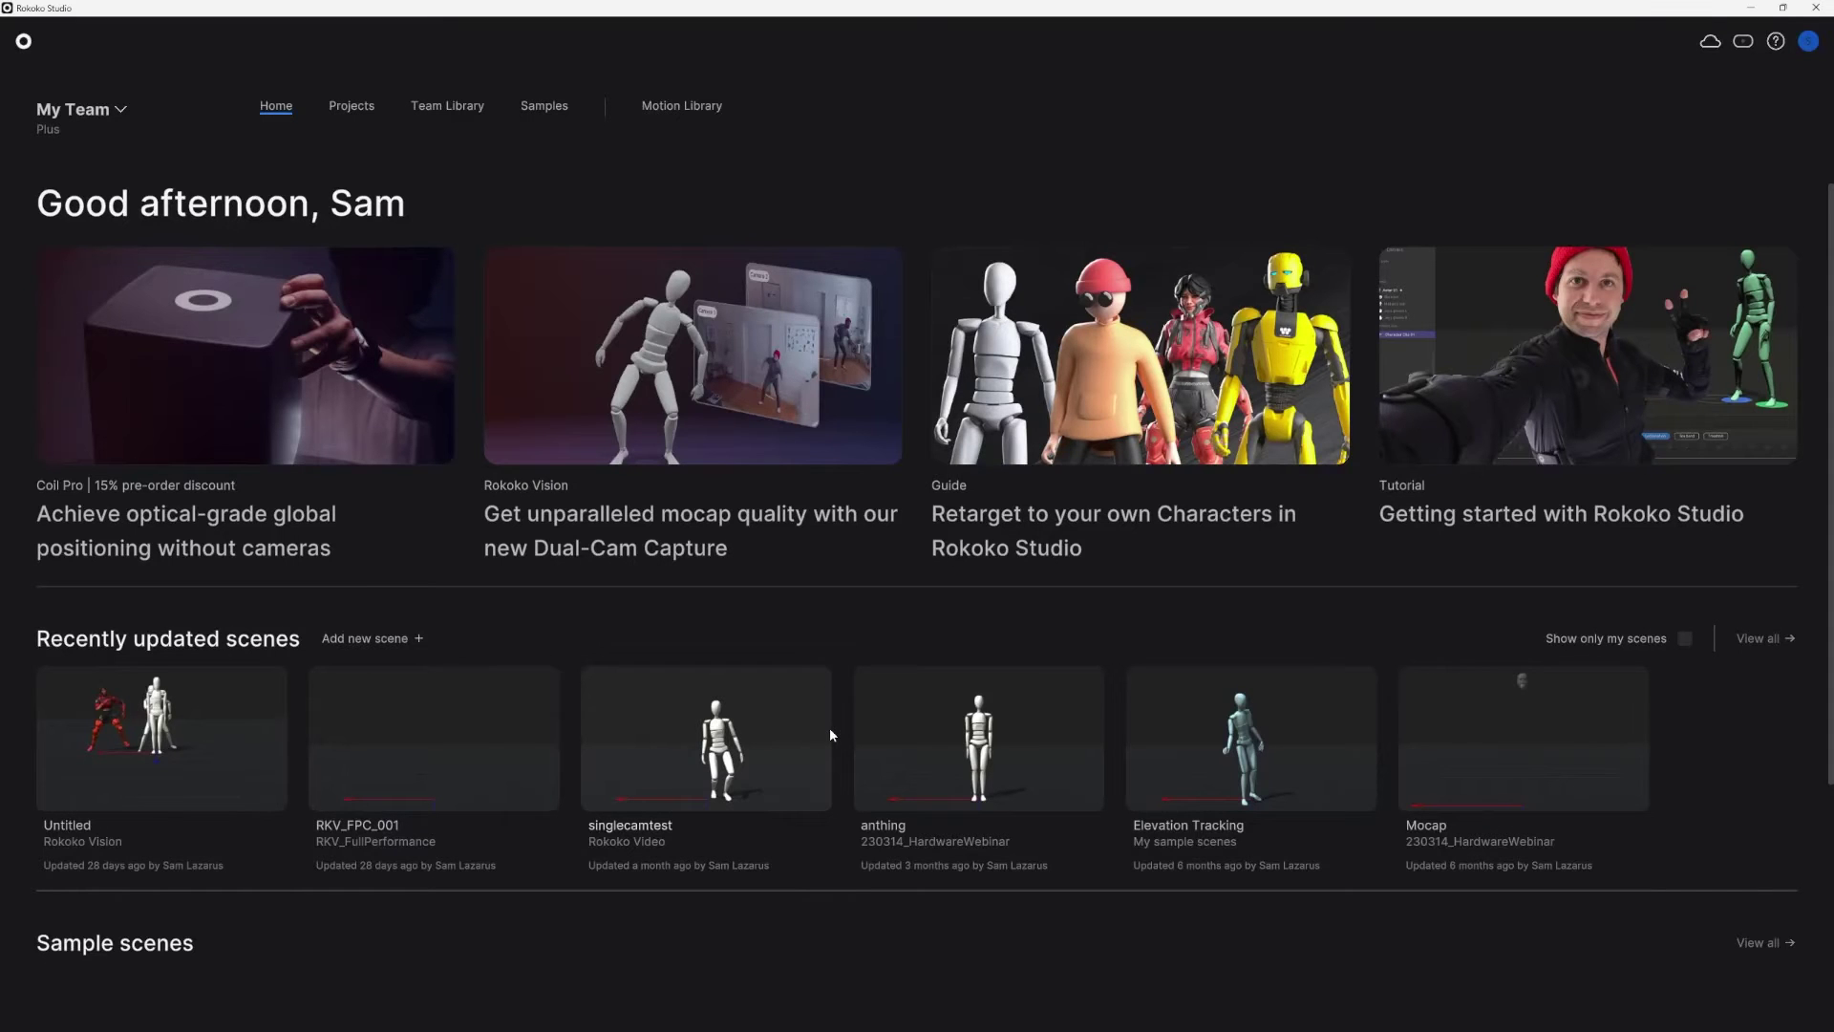
Step: Load the Untitled Rokoko Vision scene from Recently updated scenes
click(156, 737)
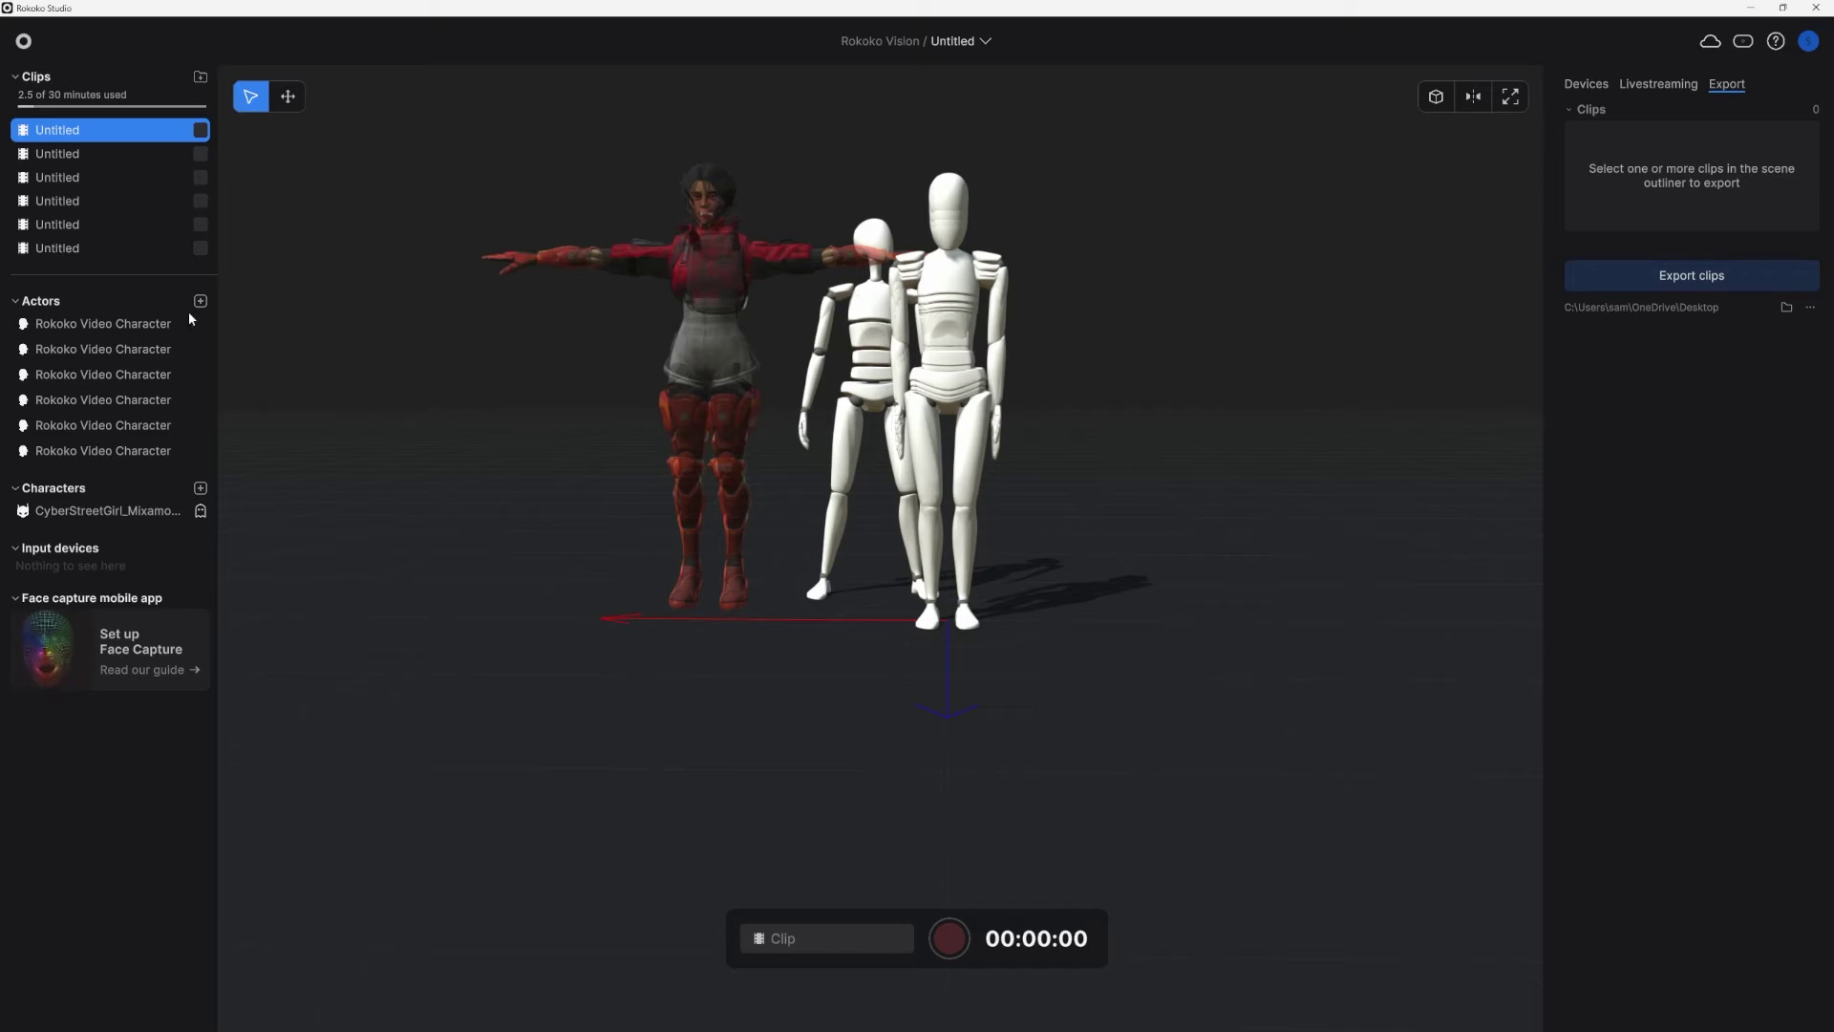
Step: Open the first Untitled clip, scrub to about 10.40, and play from just before
double_click(78, 130)
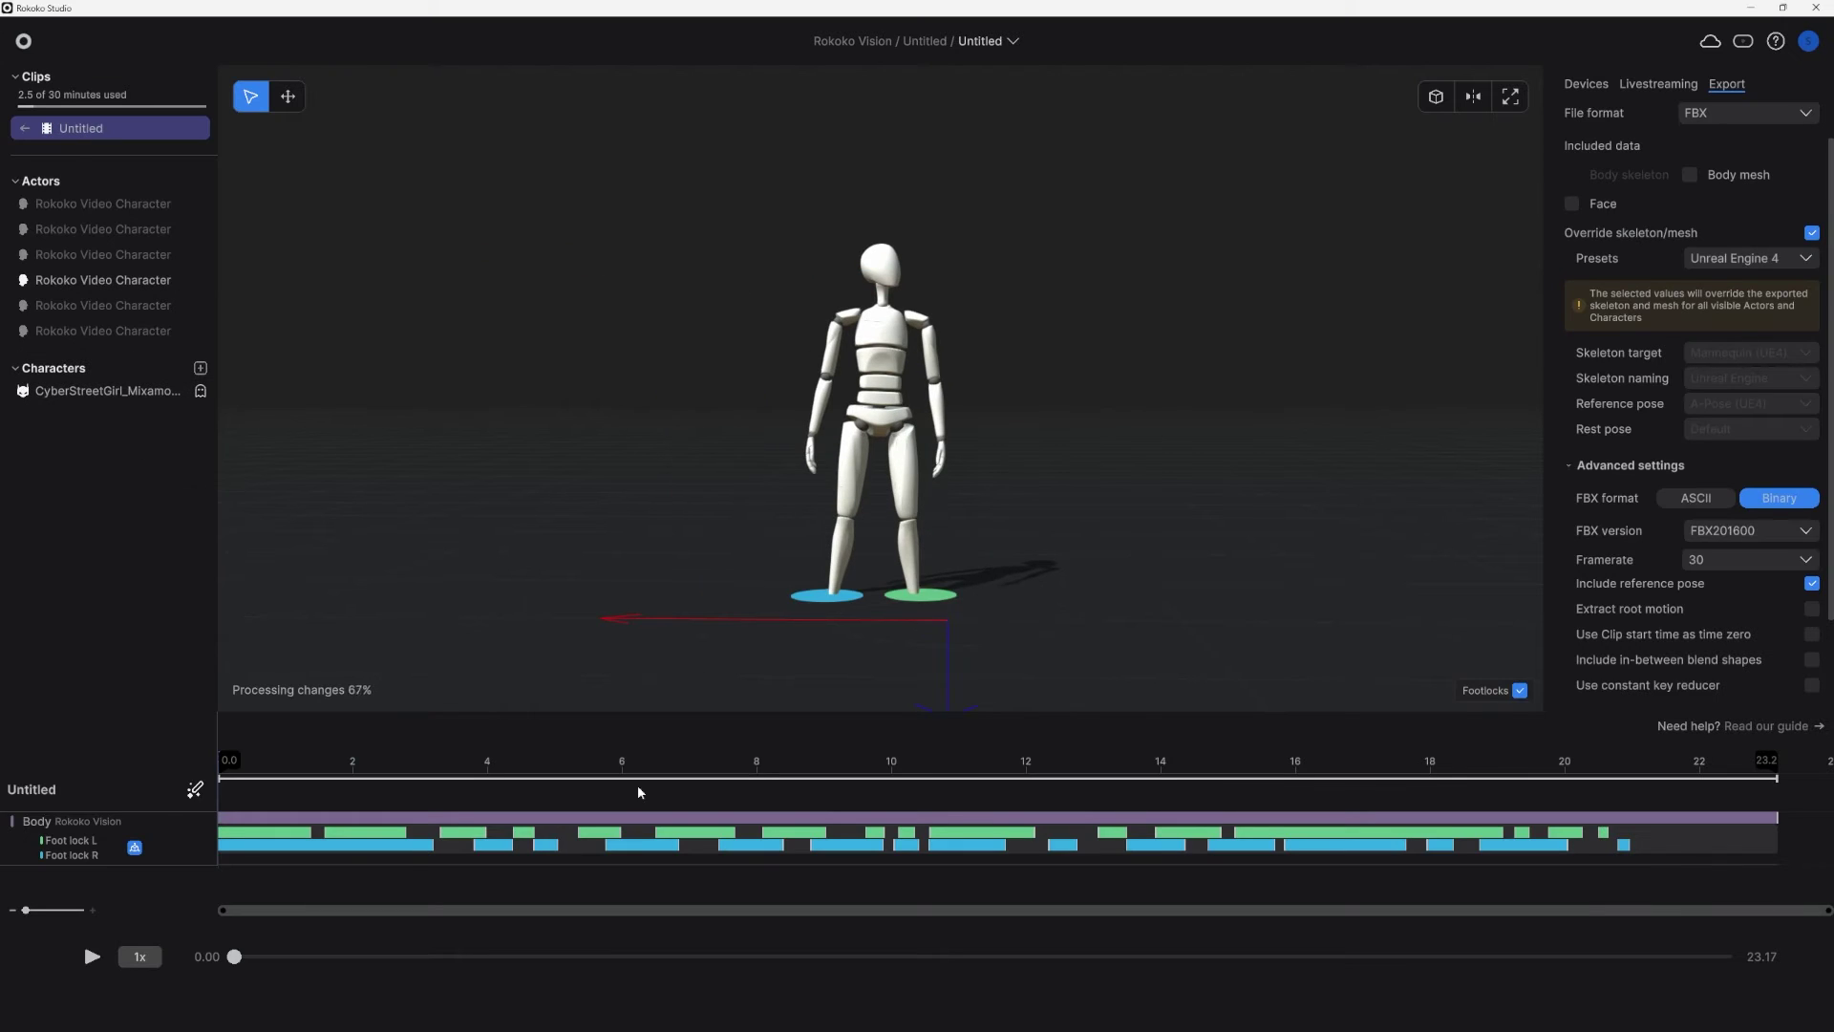
mouse_move(328, 770)
mouse_down()
mouse_move(536, 771)
mouse_move(345, 776)
mouse_up()
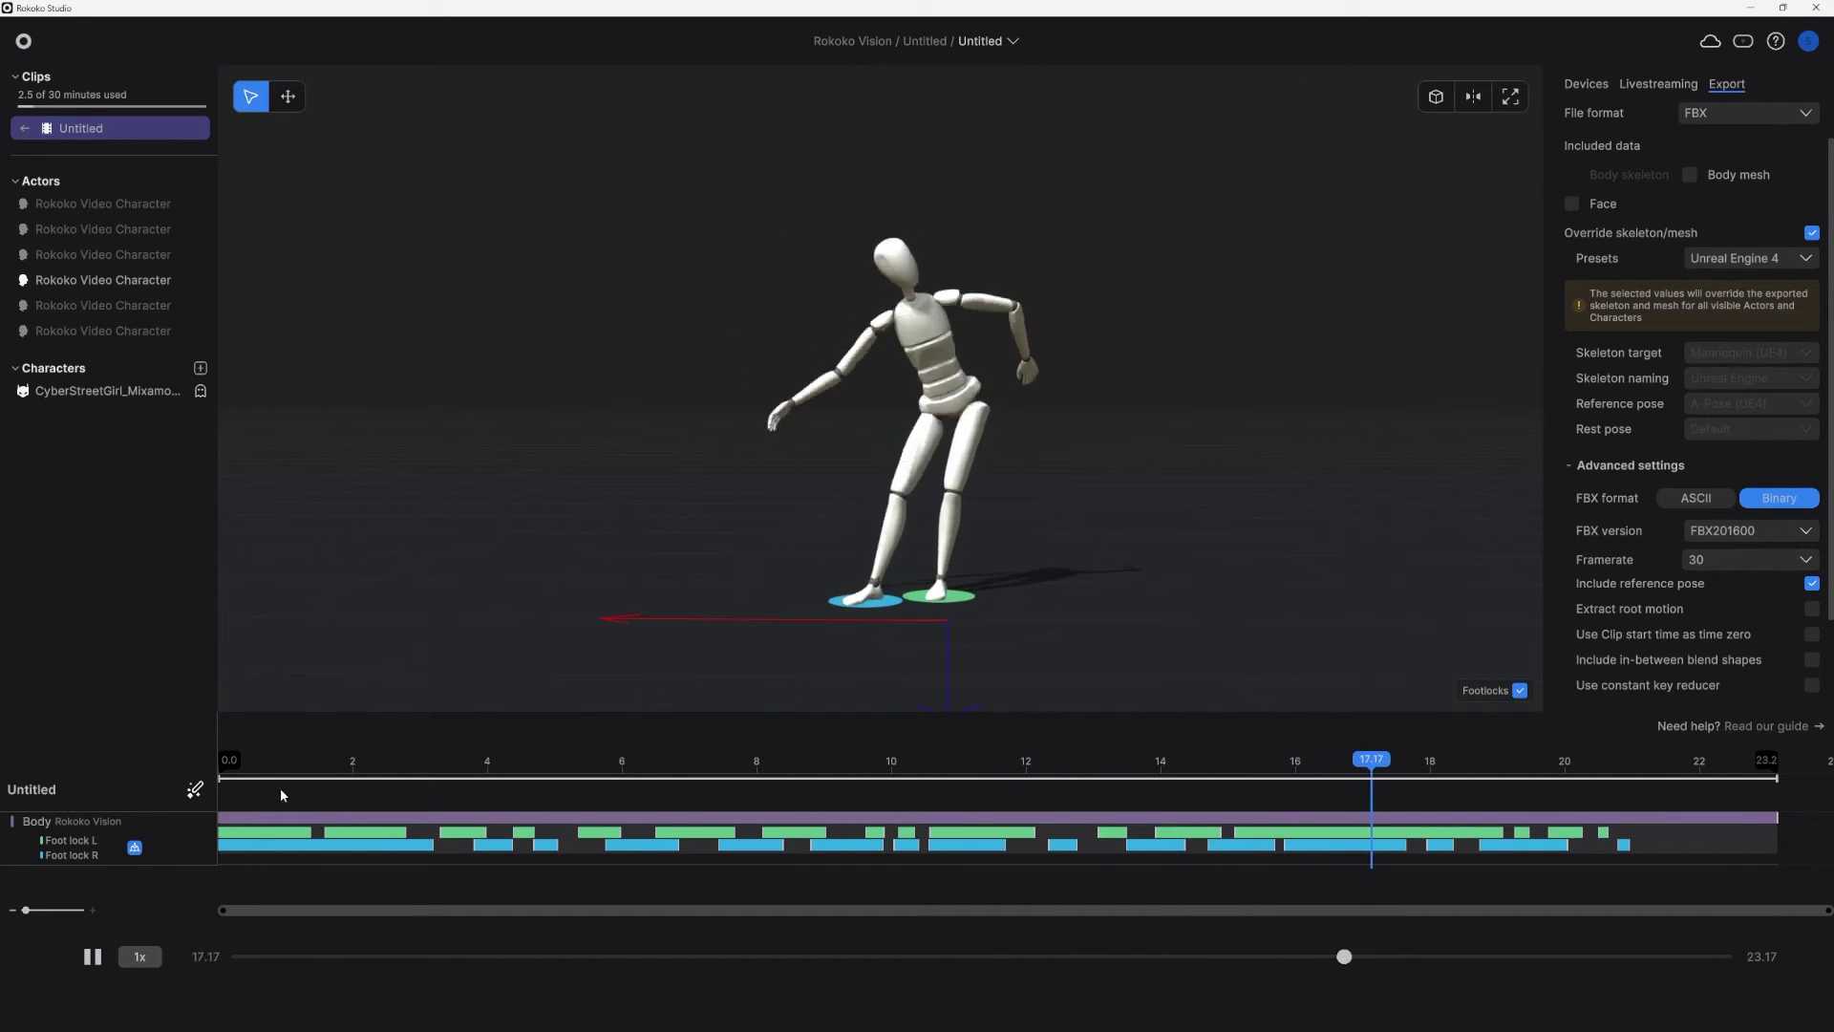
drag(896, 761, 922, 847)
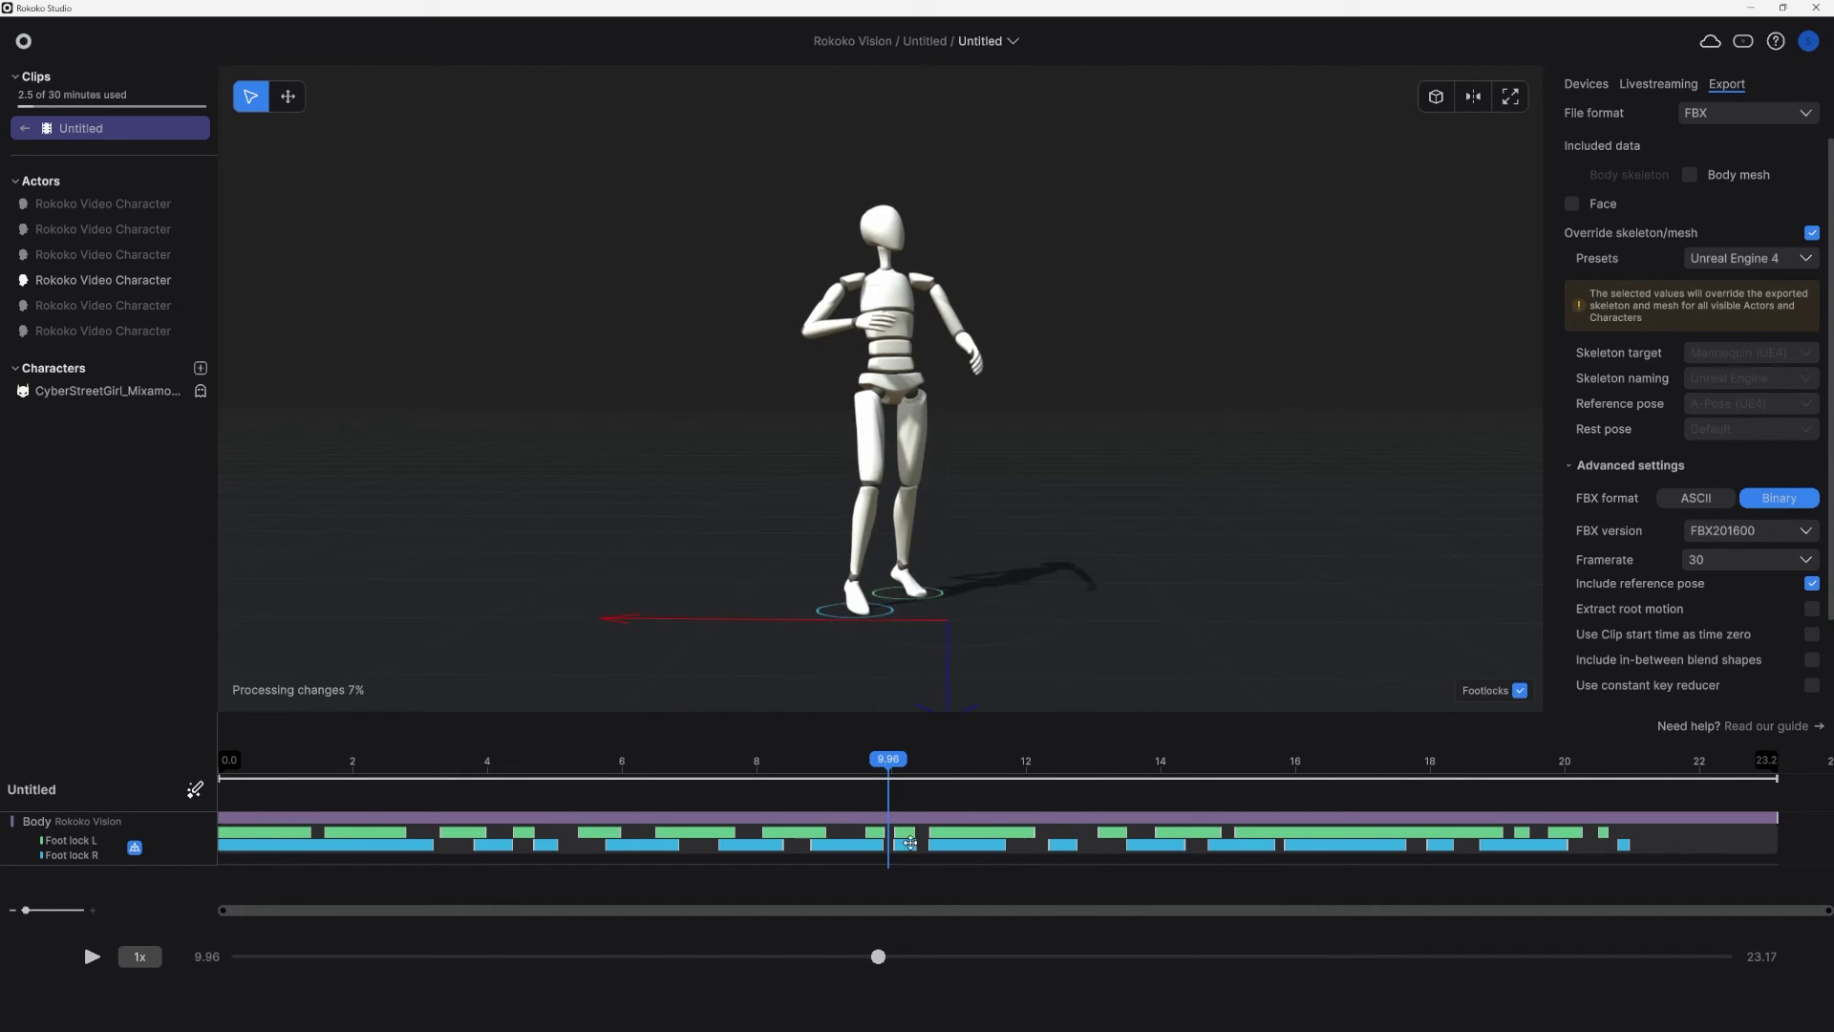
click(844, 770)
key(space)
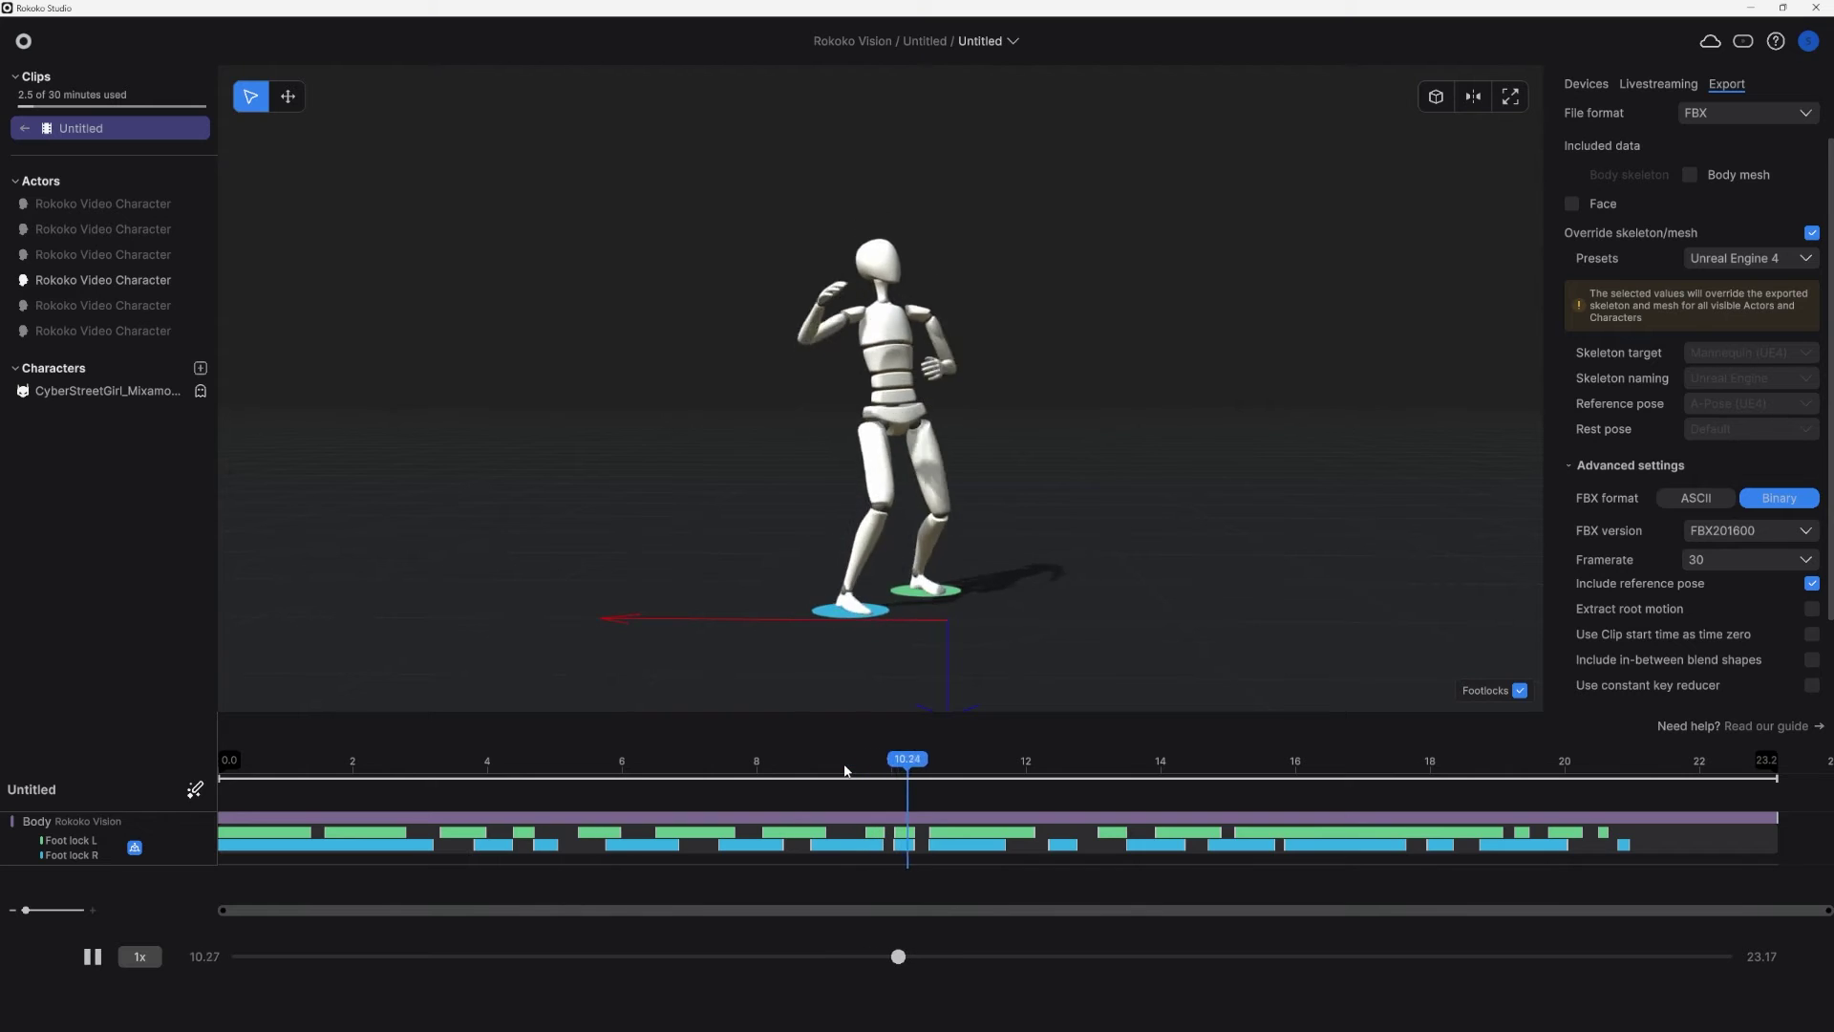
Step: Stop playback, scrub the clip from about 9.6 to 15.30, and replay from around 4 seconds
key(space)
click(877, 765)
drag(877, 764, 1254, 801)
click(492, 769)
key(space)
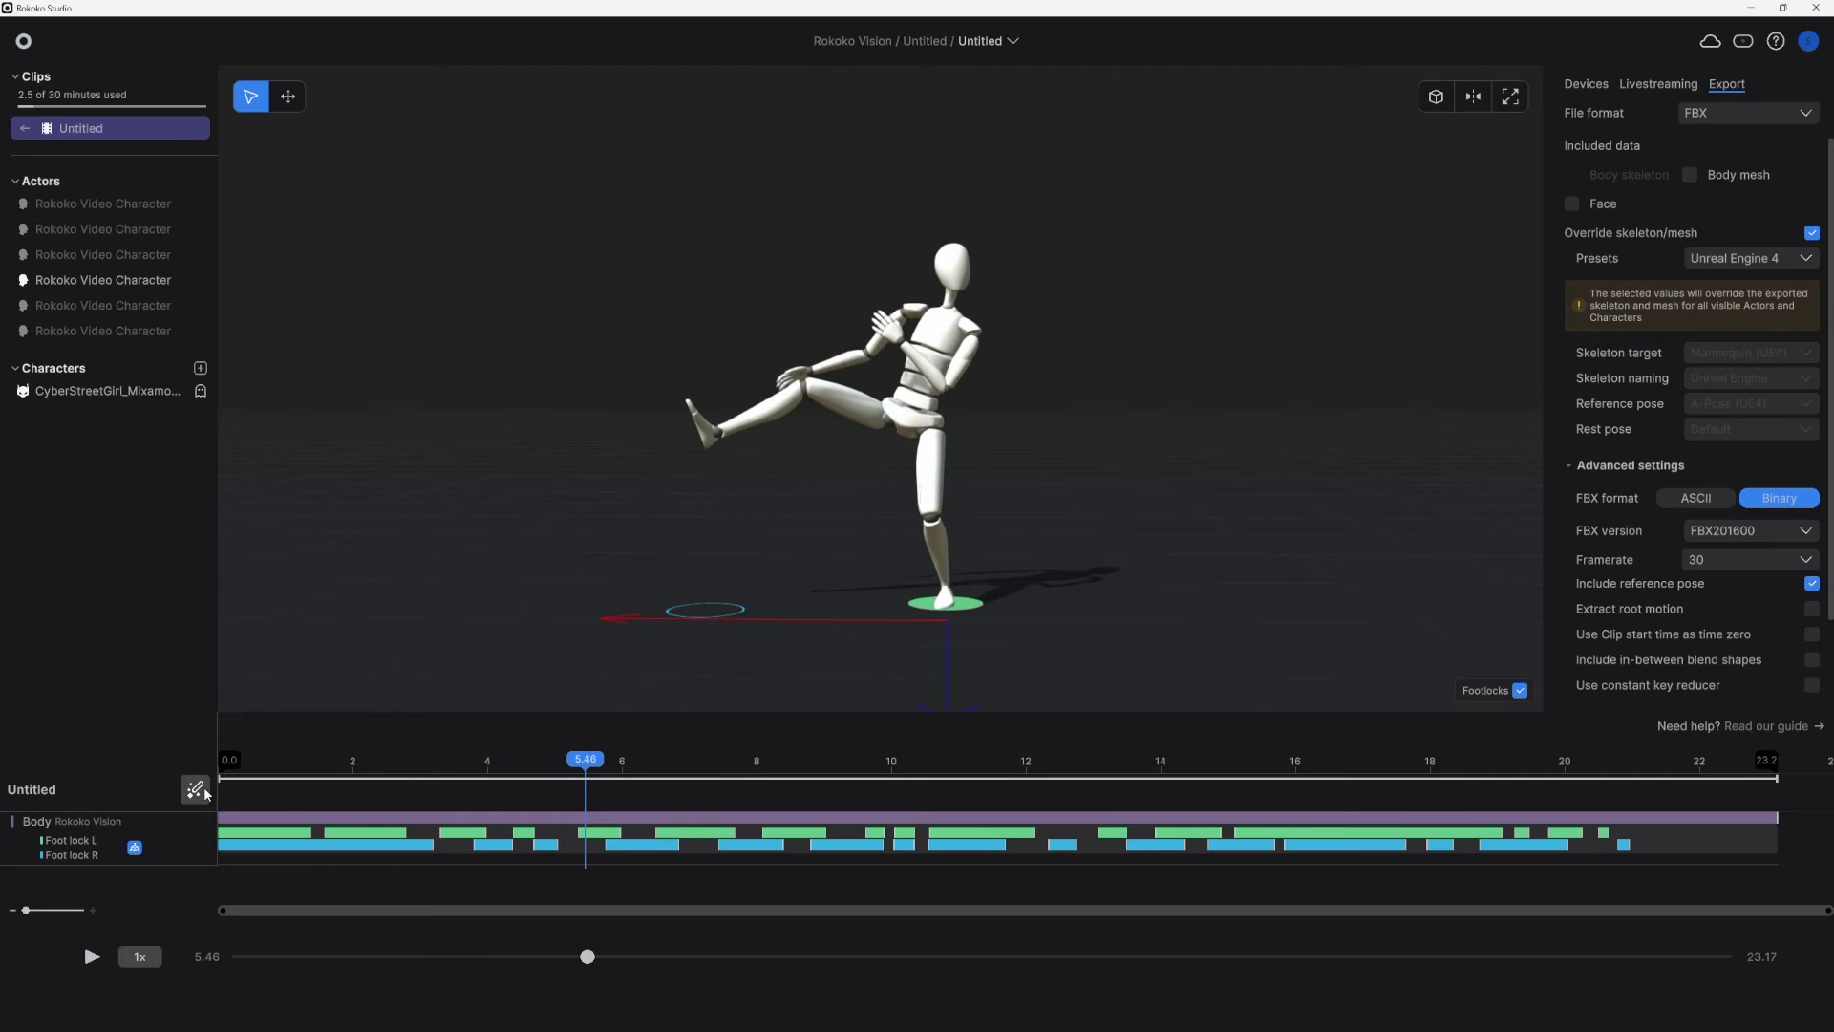
Step: Uncheck Locomotion in the actor's animation filters and replay from near the start
click(195, 792)
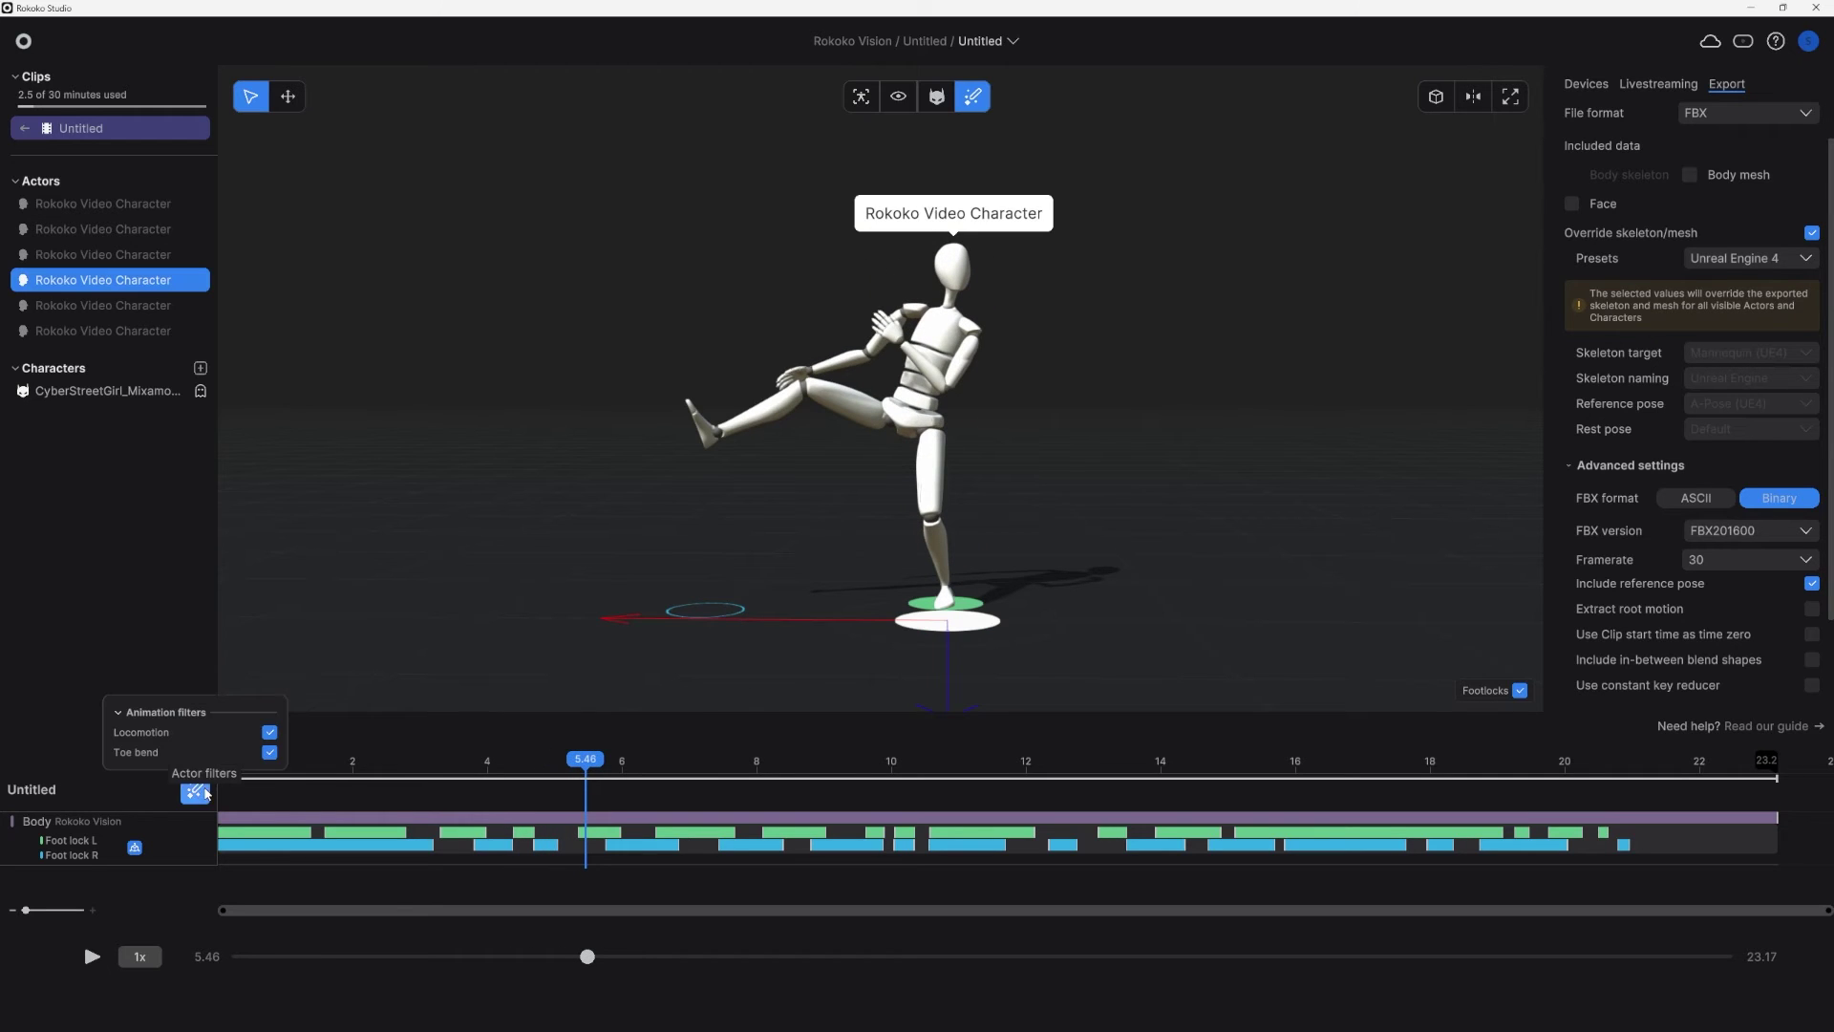
click(272, 733)
click(817, 658)
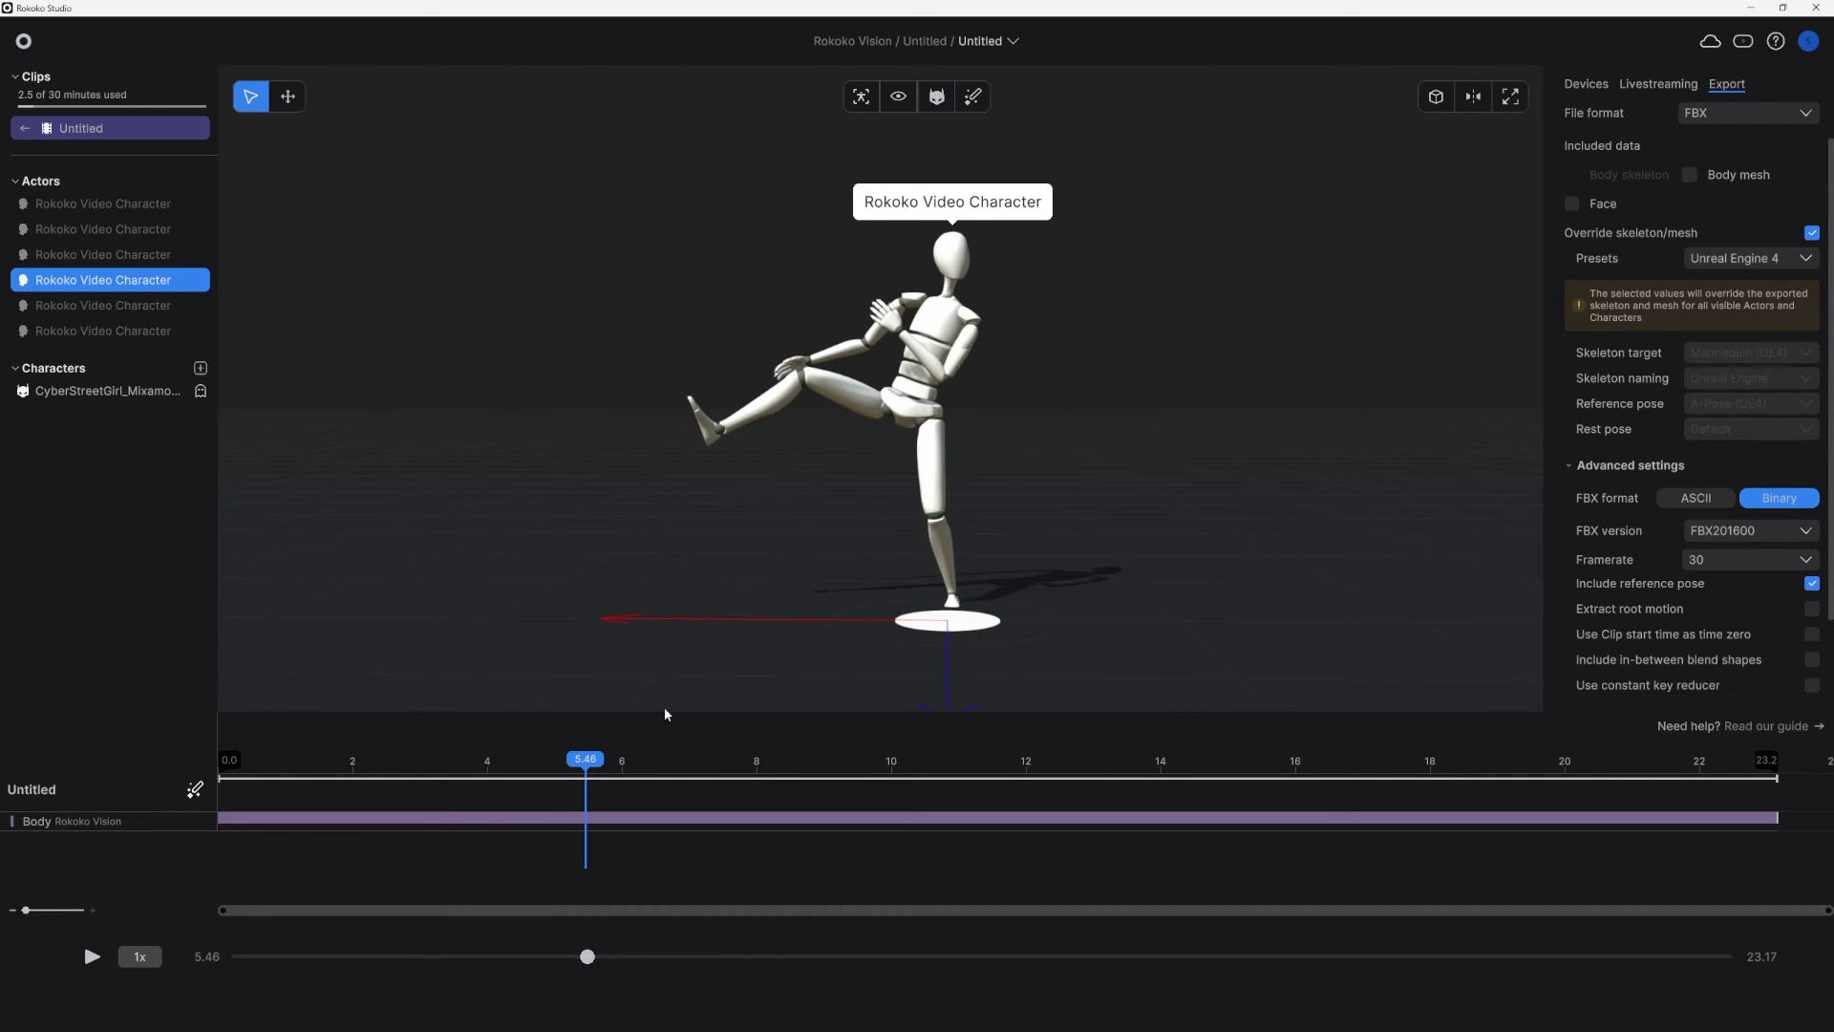
click(316, 764)
key(space)
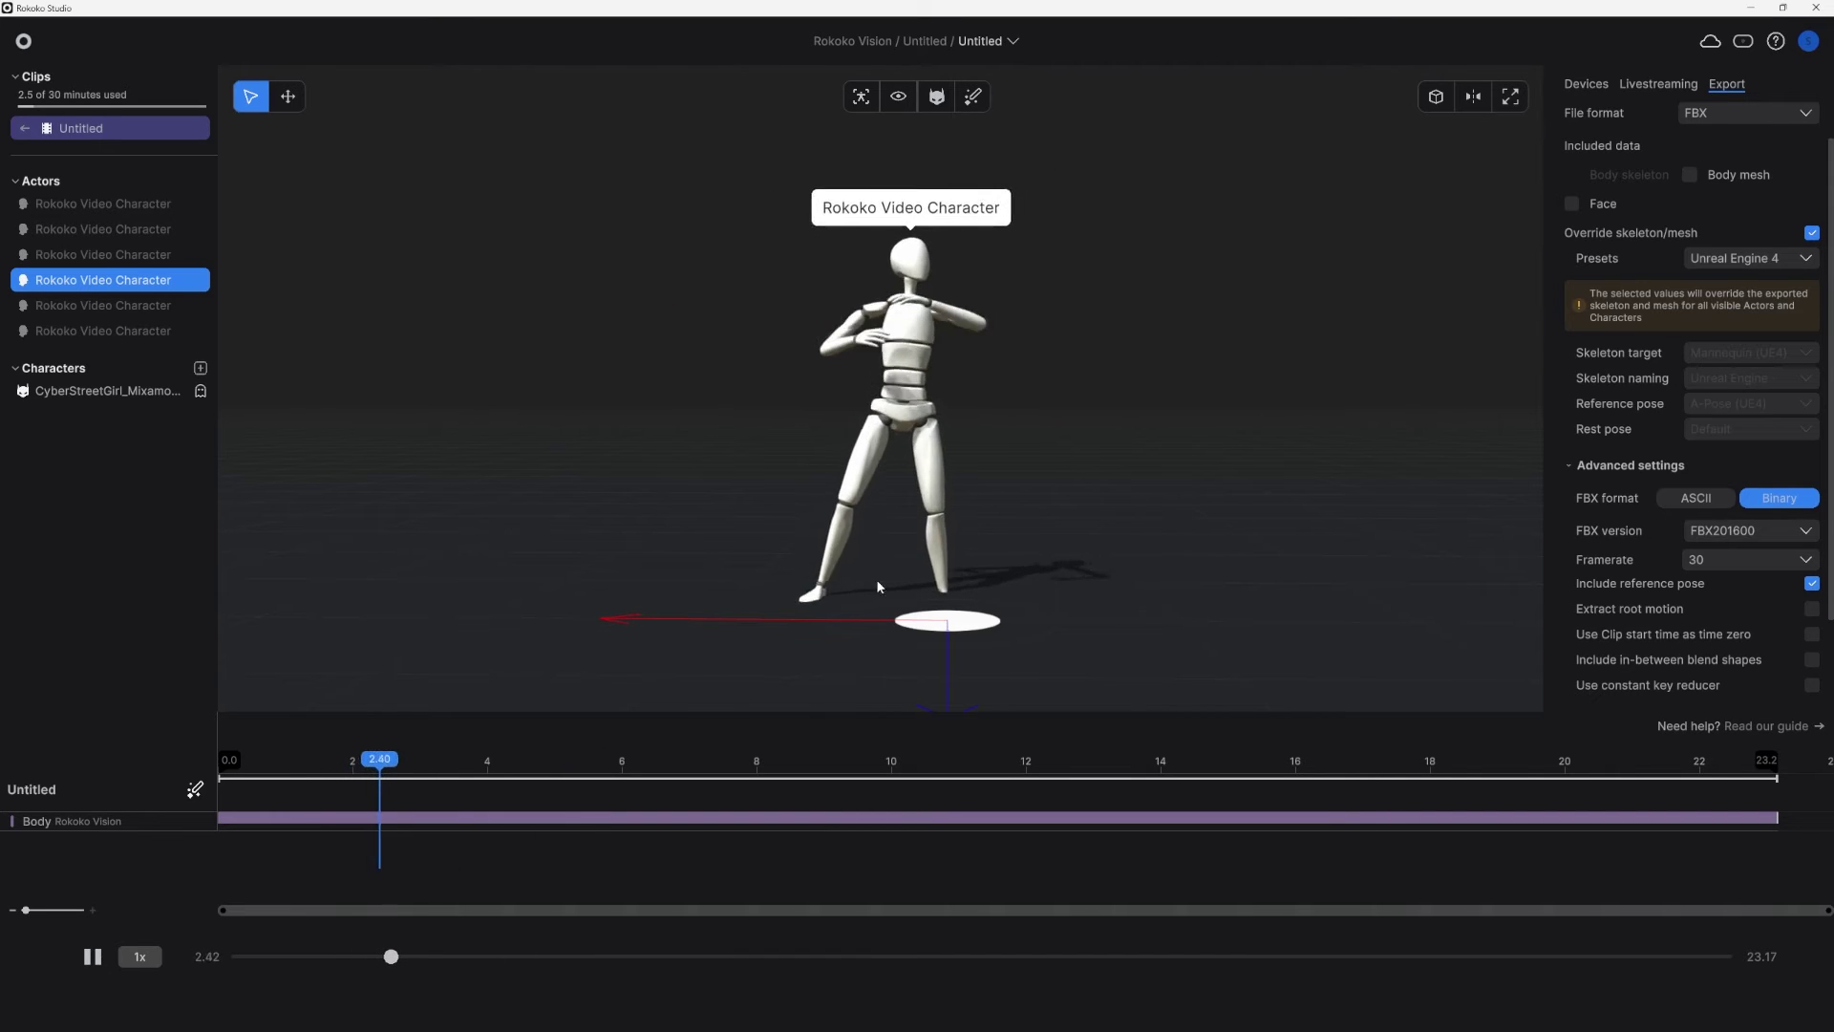
Step: Review the filtered motion, restarting the clip and pausing at 7.69 with the actor selected
click(1118, 559)
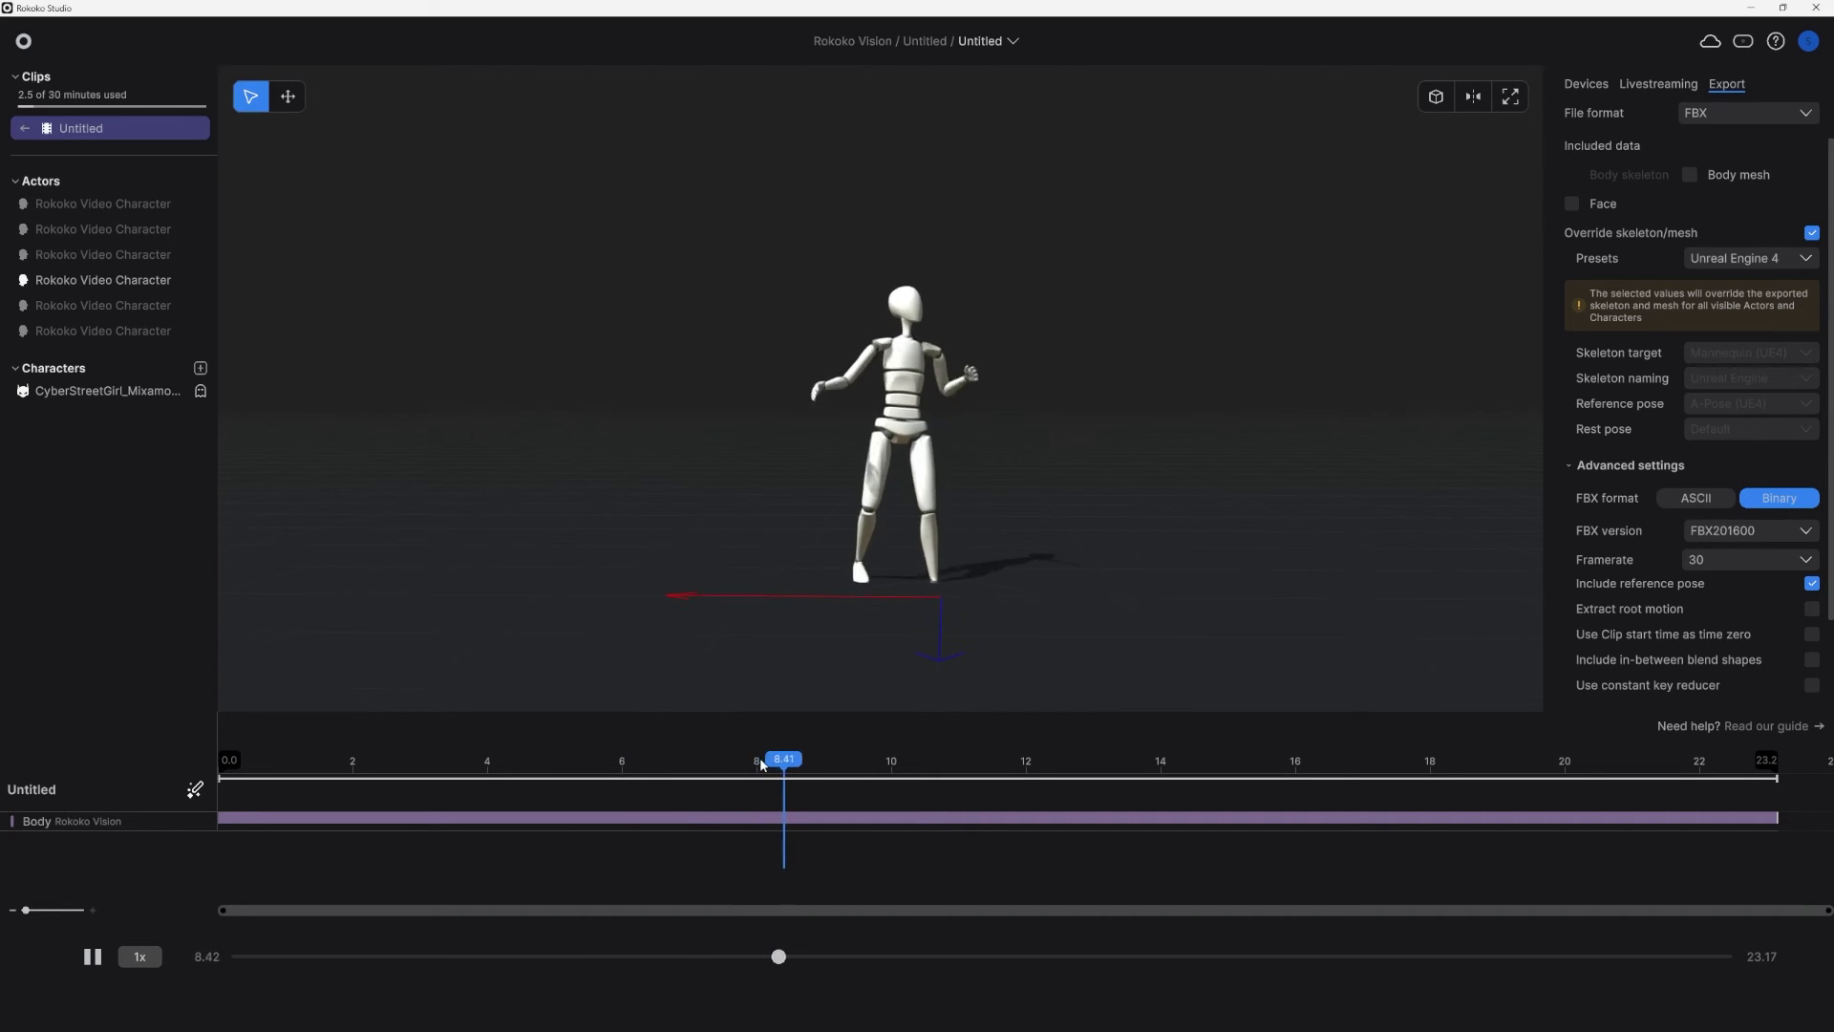
drag(761, 762, 732, 762)
click(901, 364)
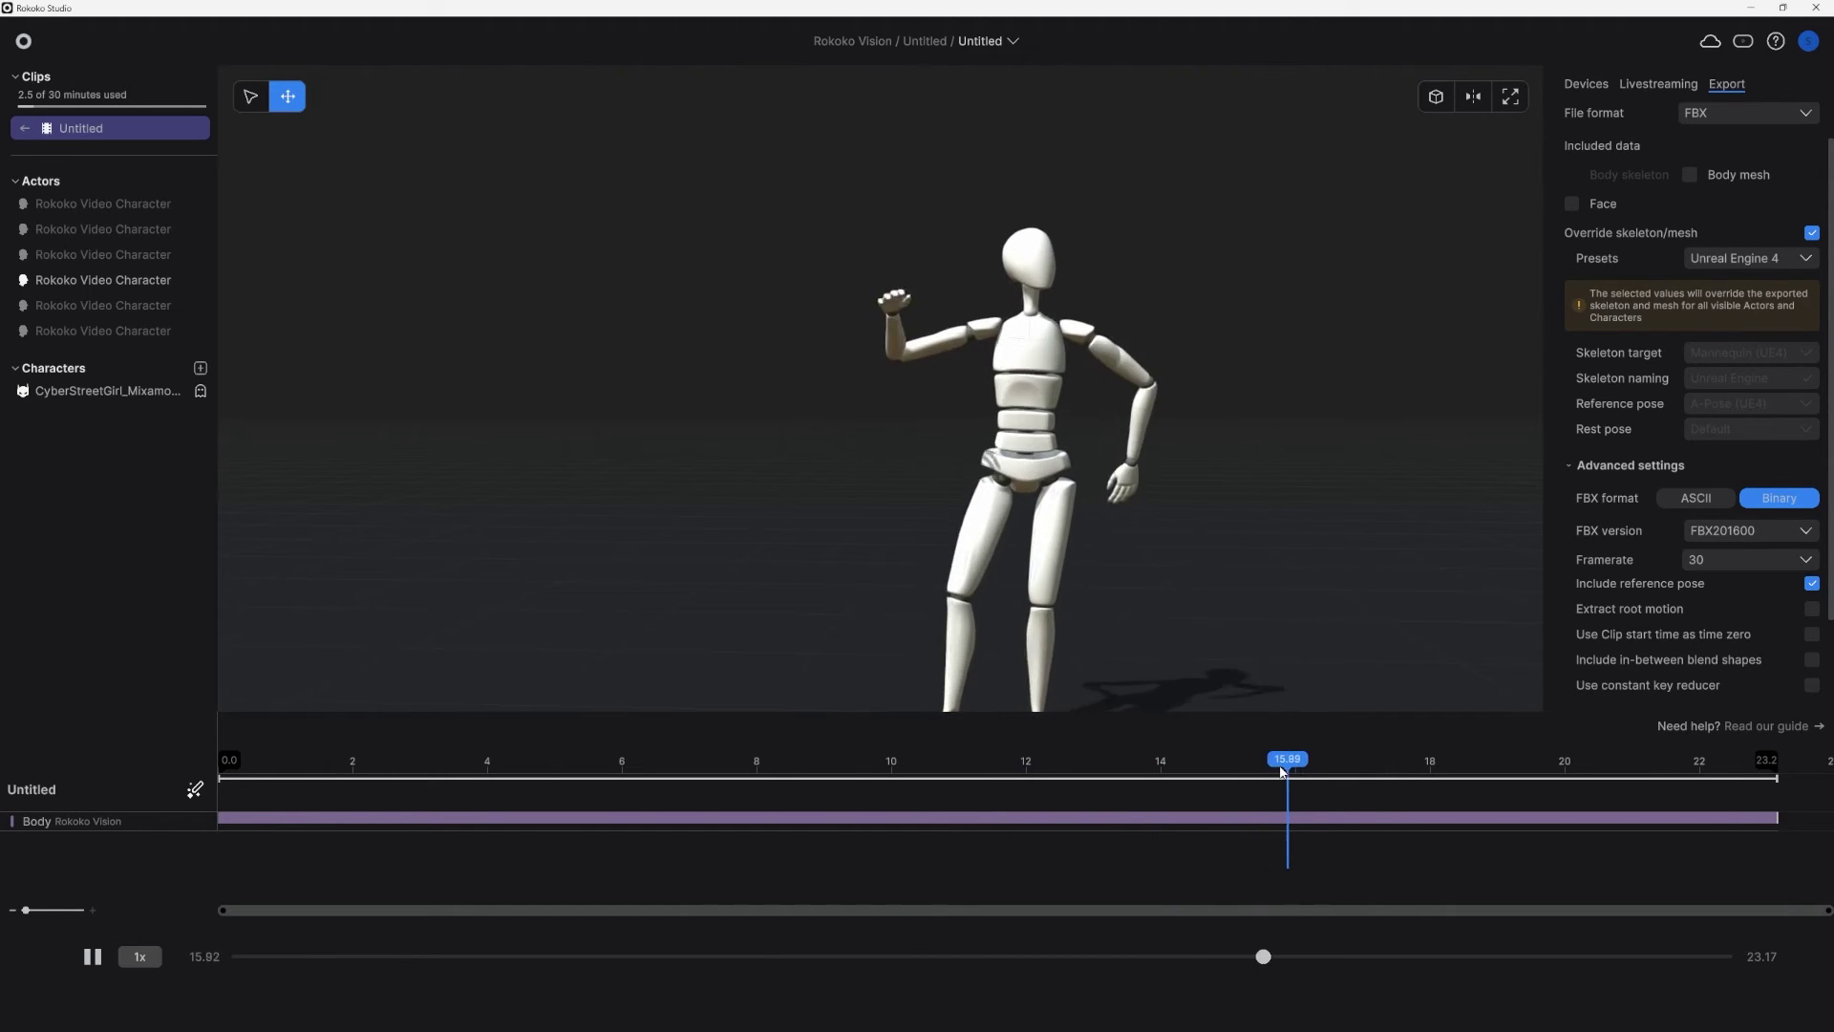
click(225, 777)
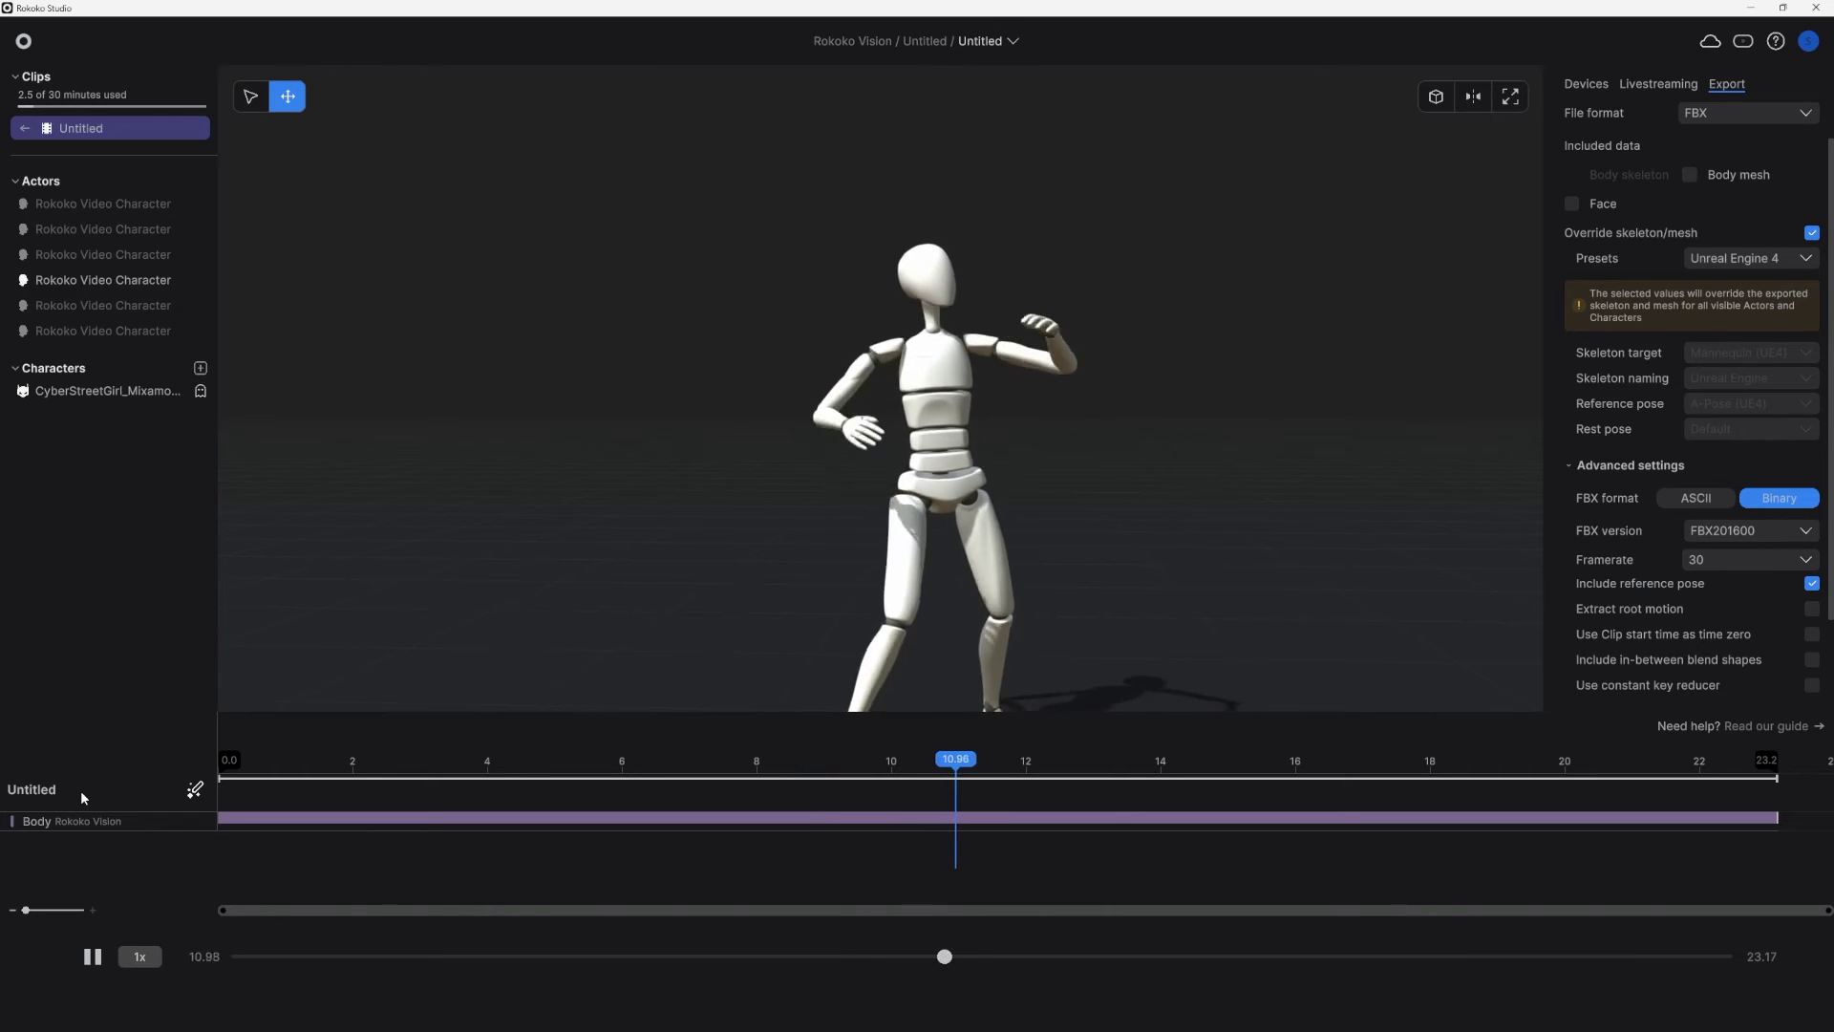
click(736, 775)
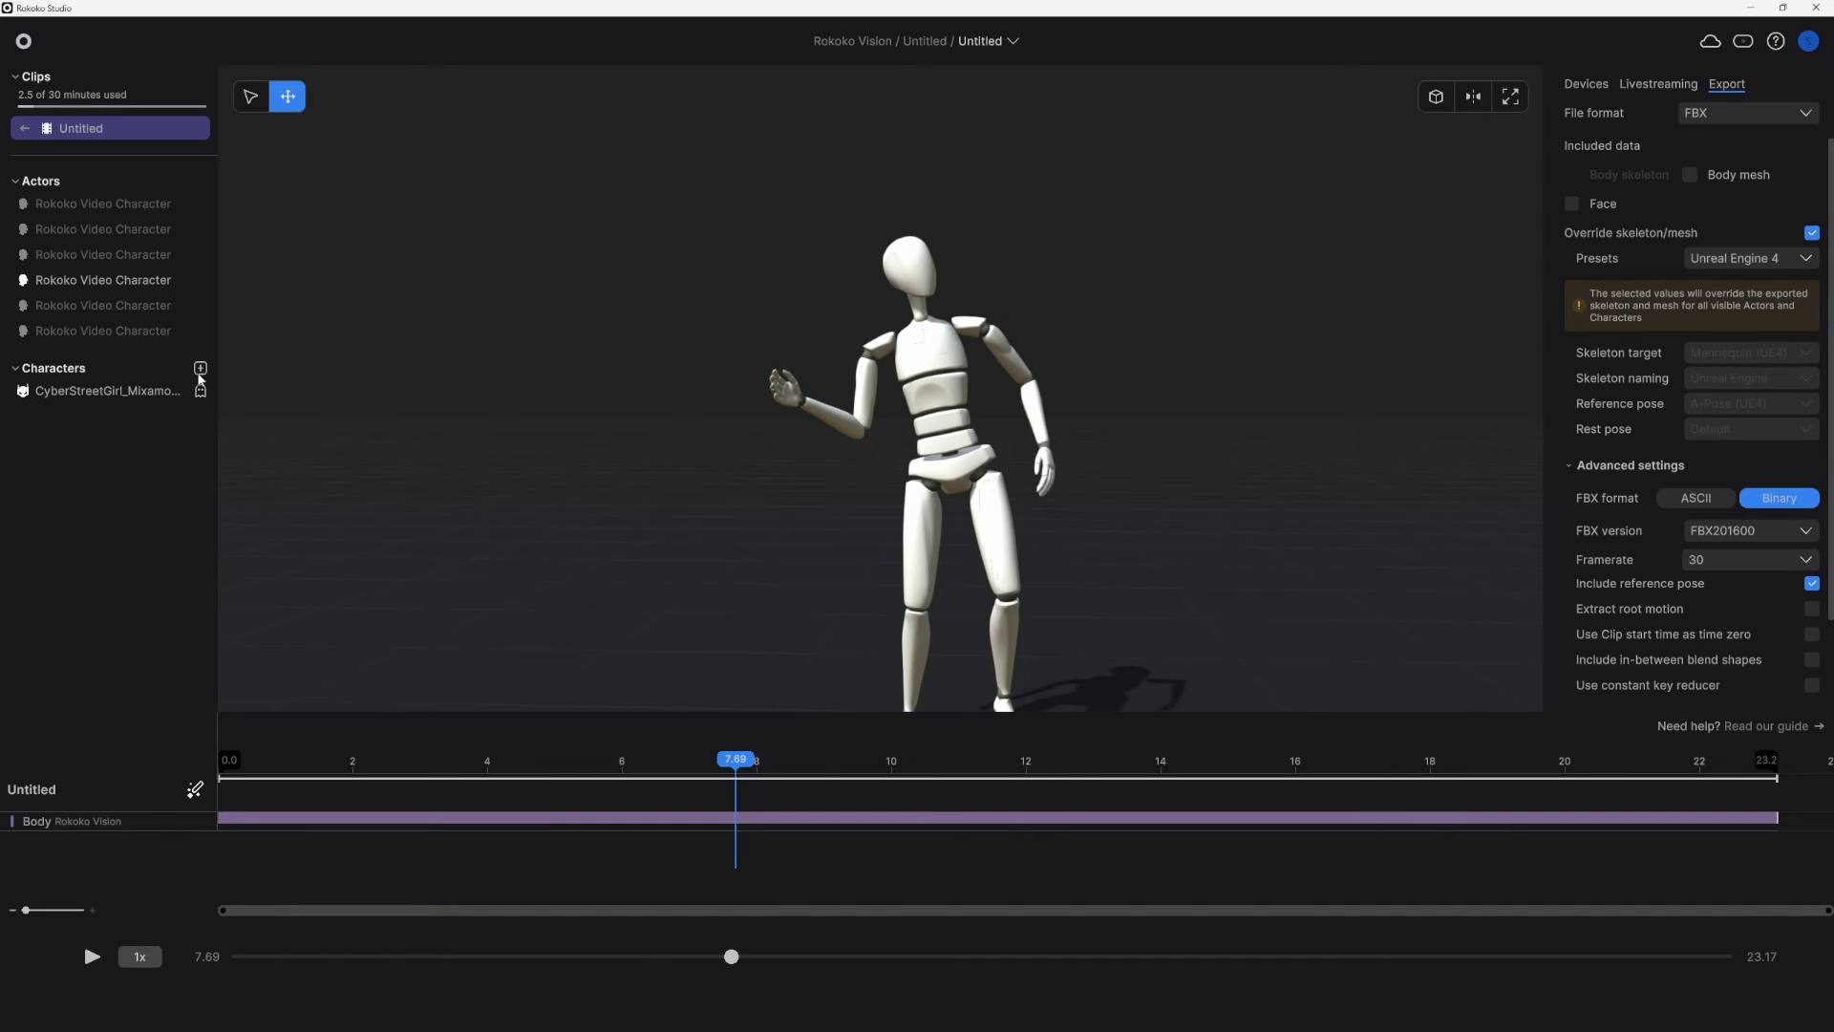
Step: Cancel the Characters + import dialog and drop CyberStreetGirl onto the fourth actor
click(201, 369)
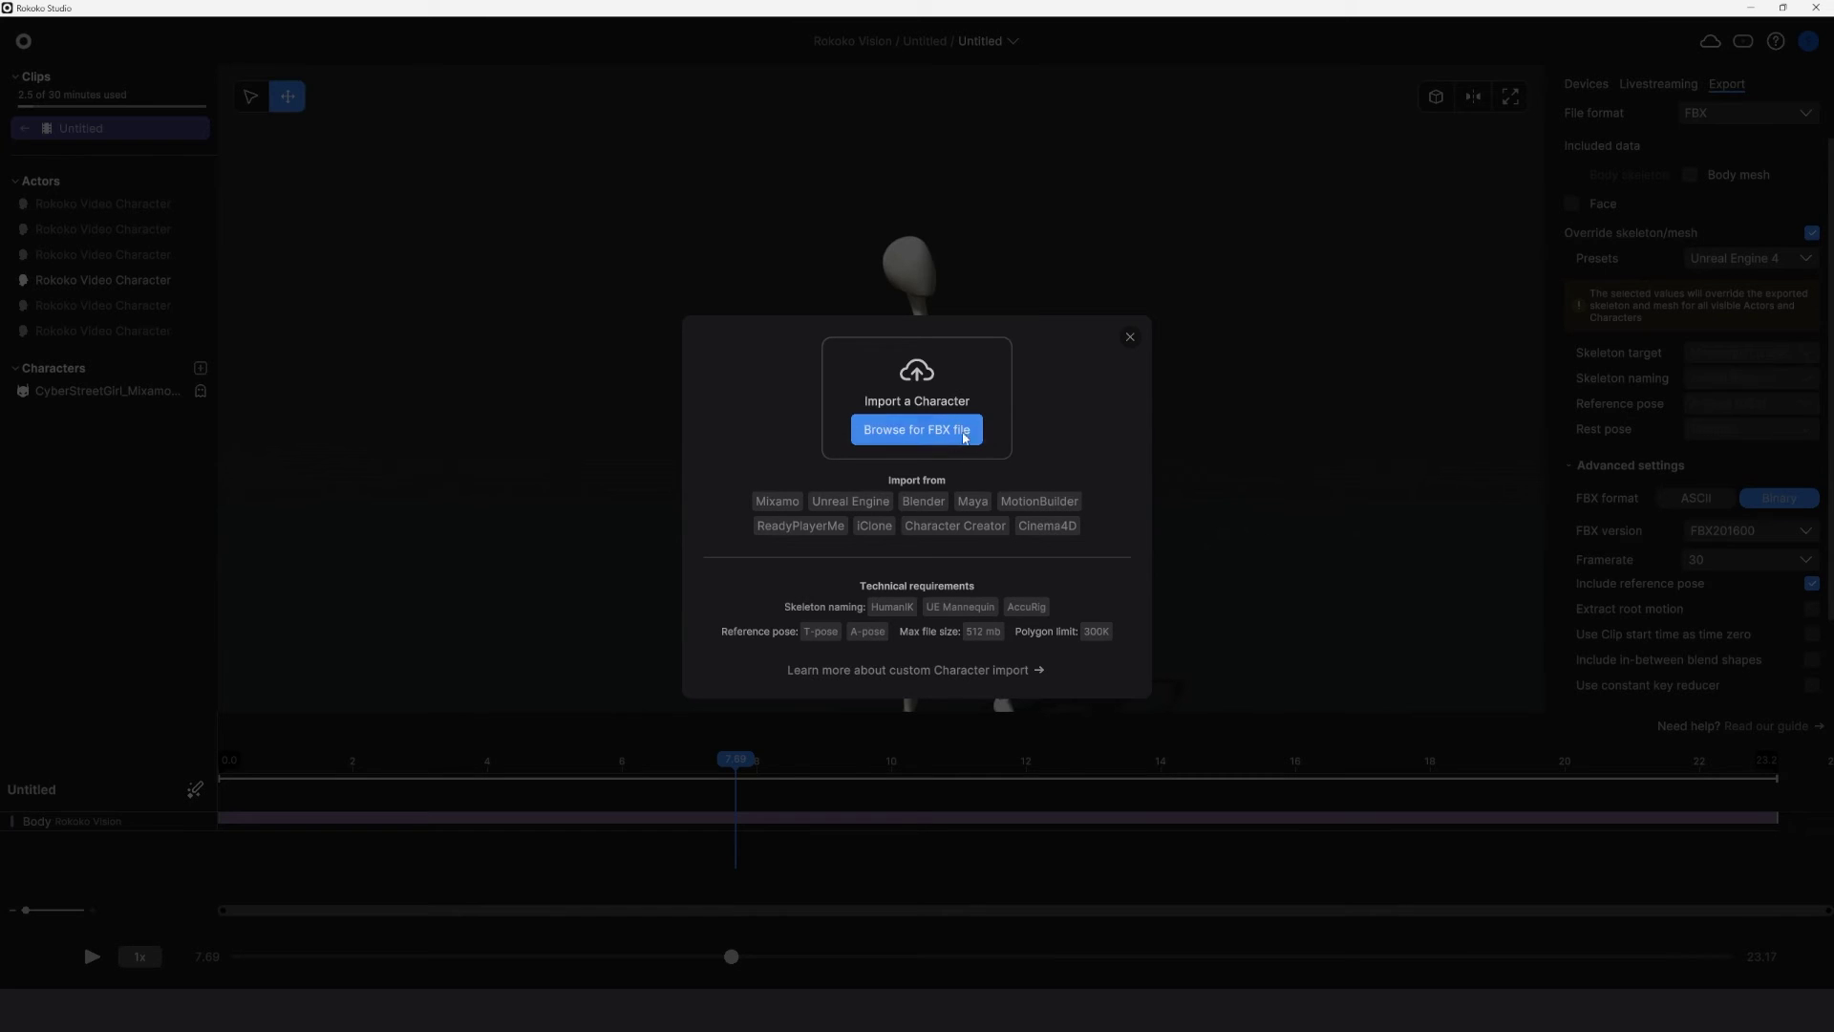
click(1129, 339)
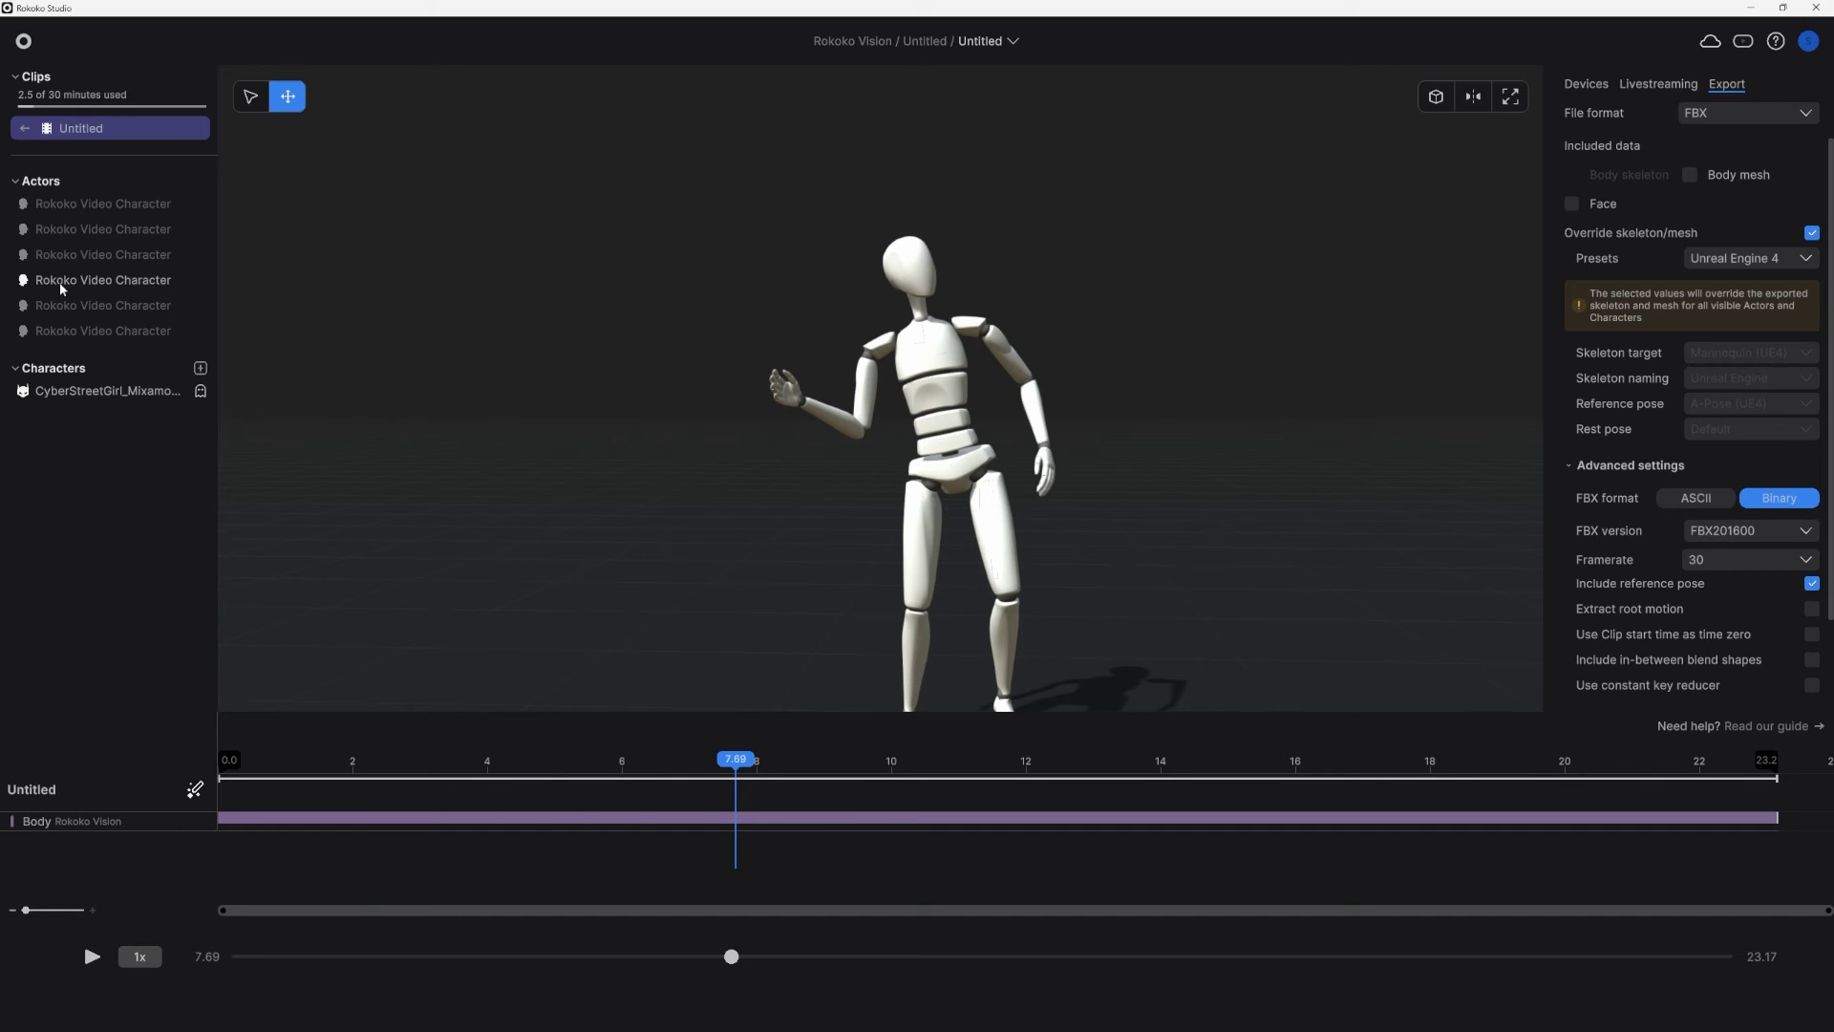
drag(120, 381, 141, 290)
Step: Play the retargeted clip, selecting the fourth actor and then deselecting it
key(space)
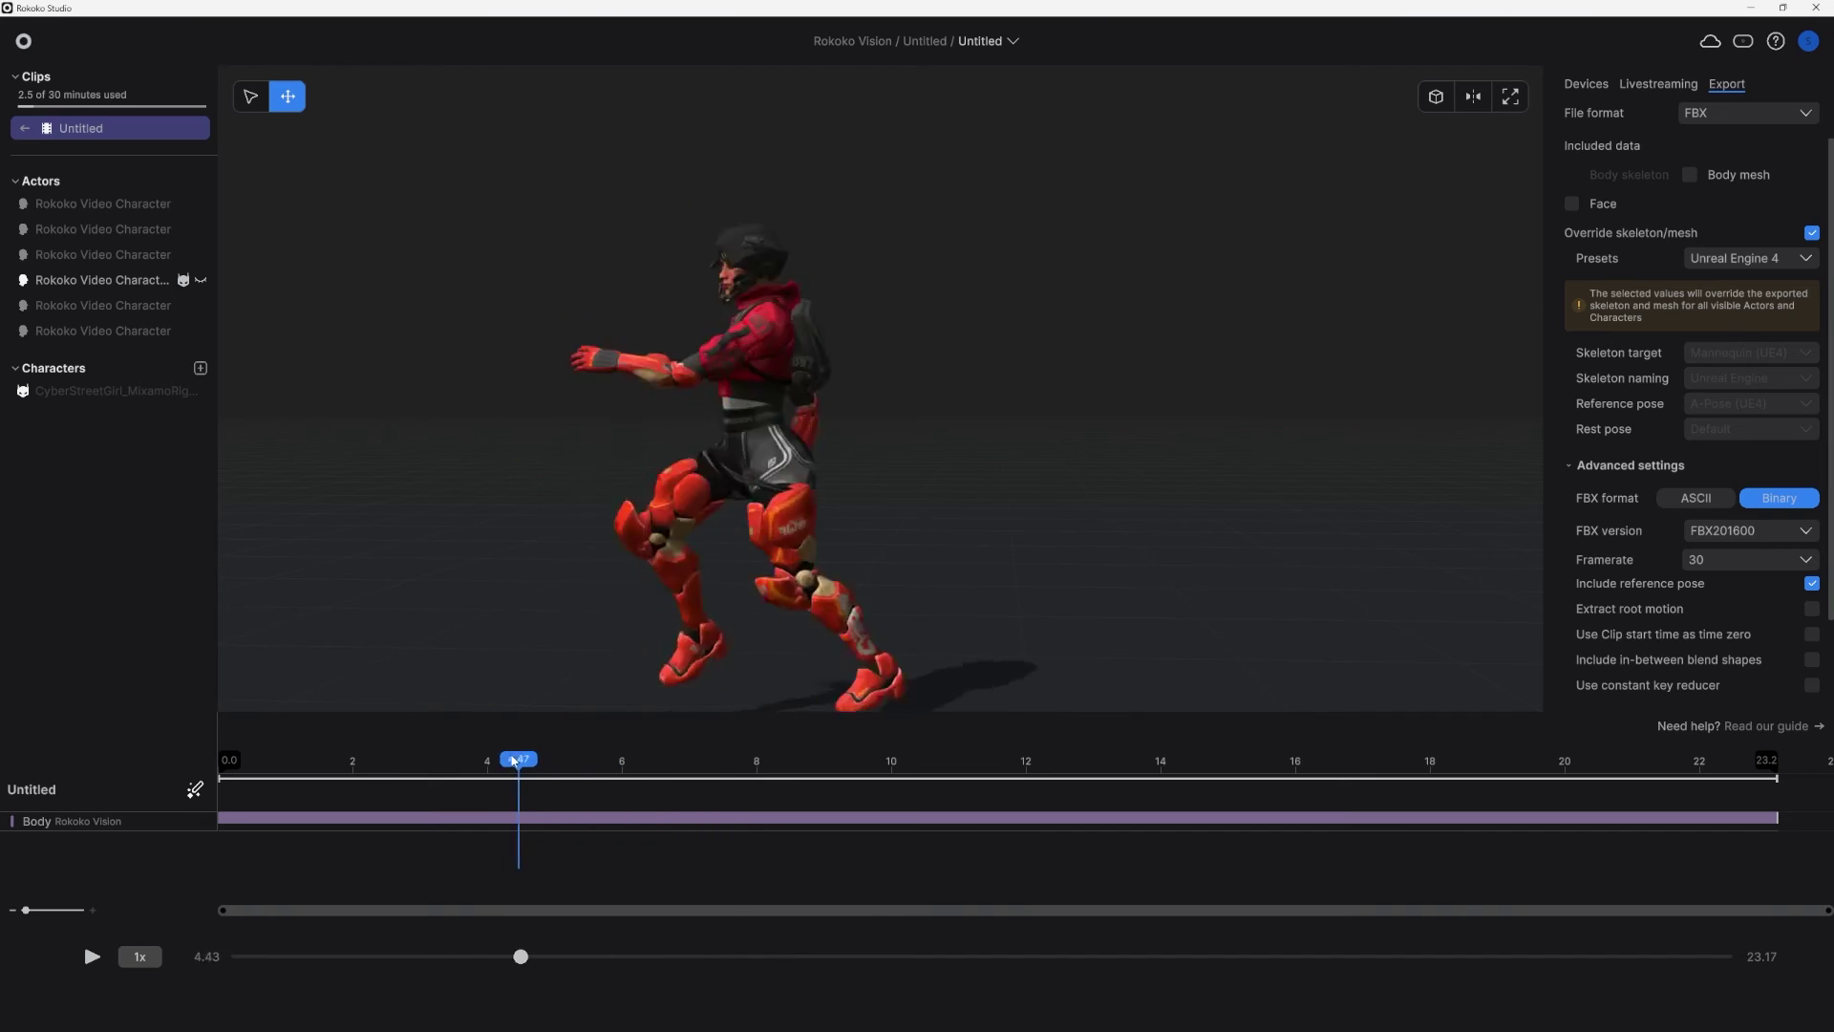
click(1057, 424)
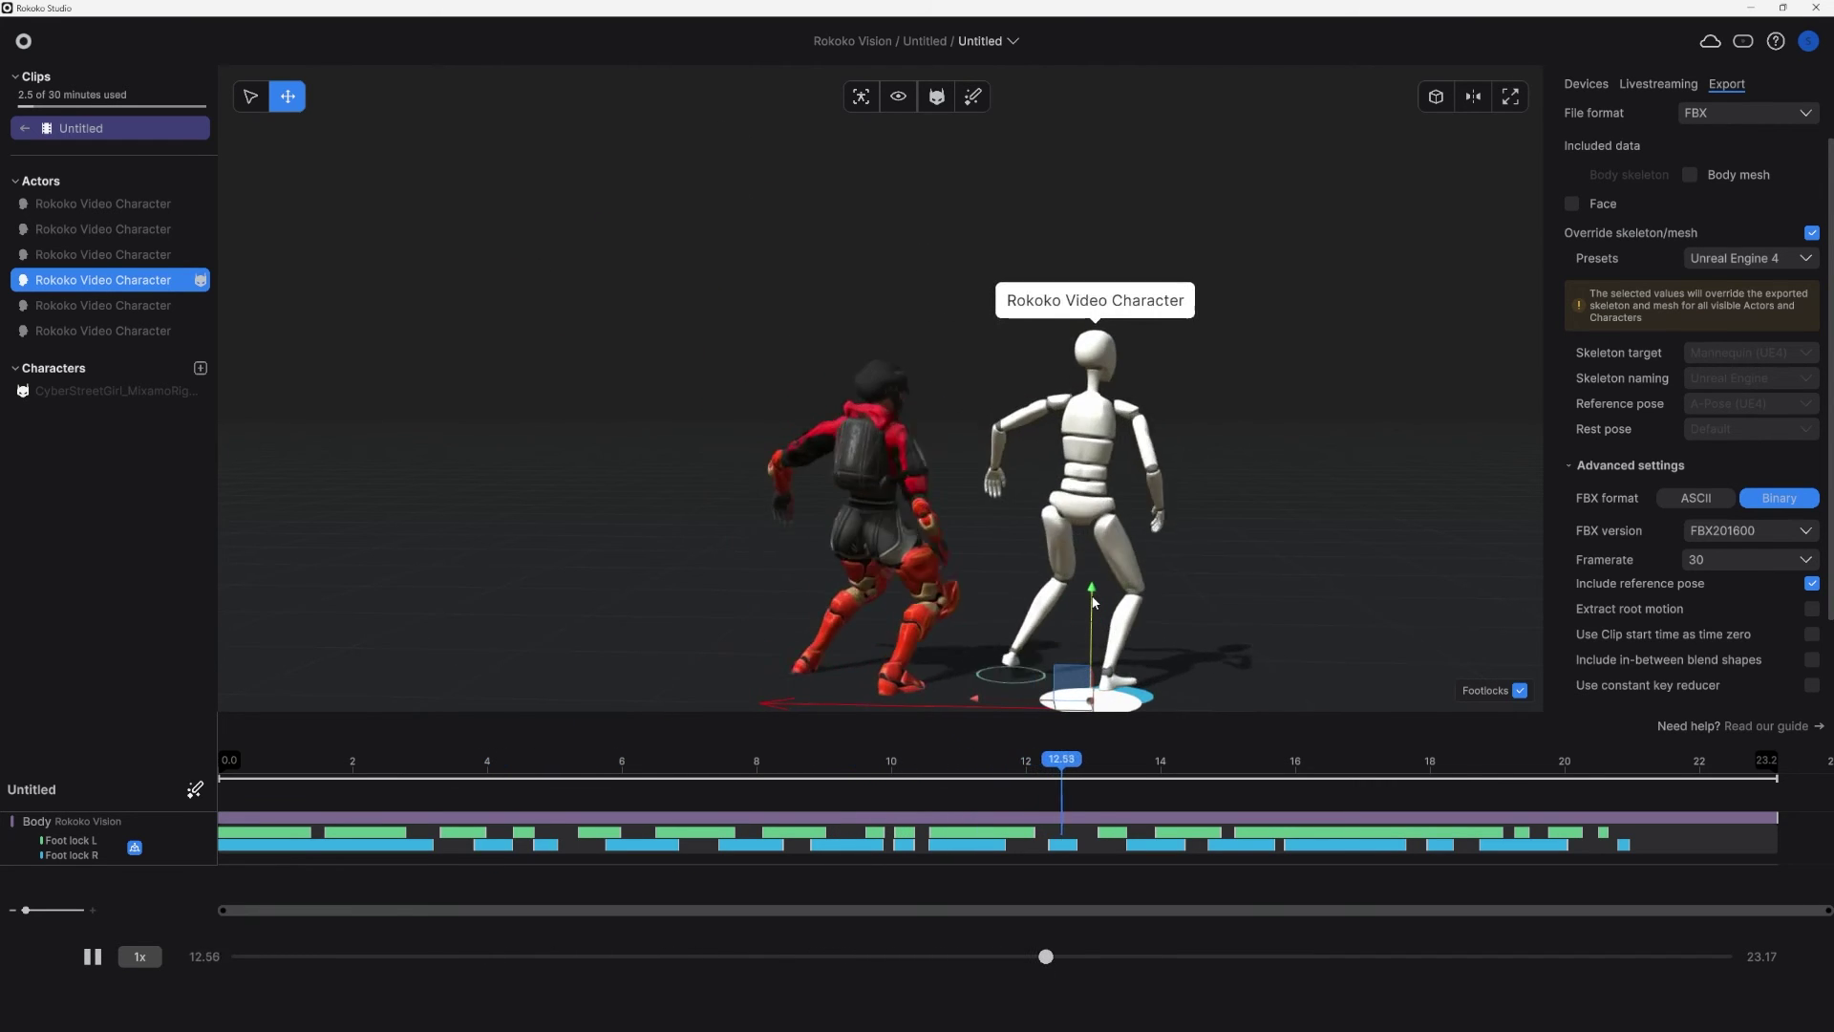
click(1241, 503)
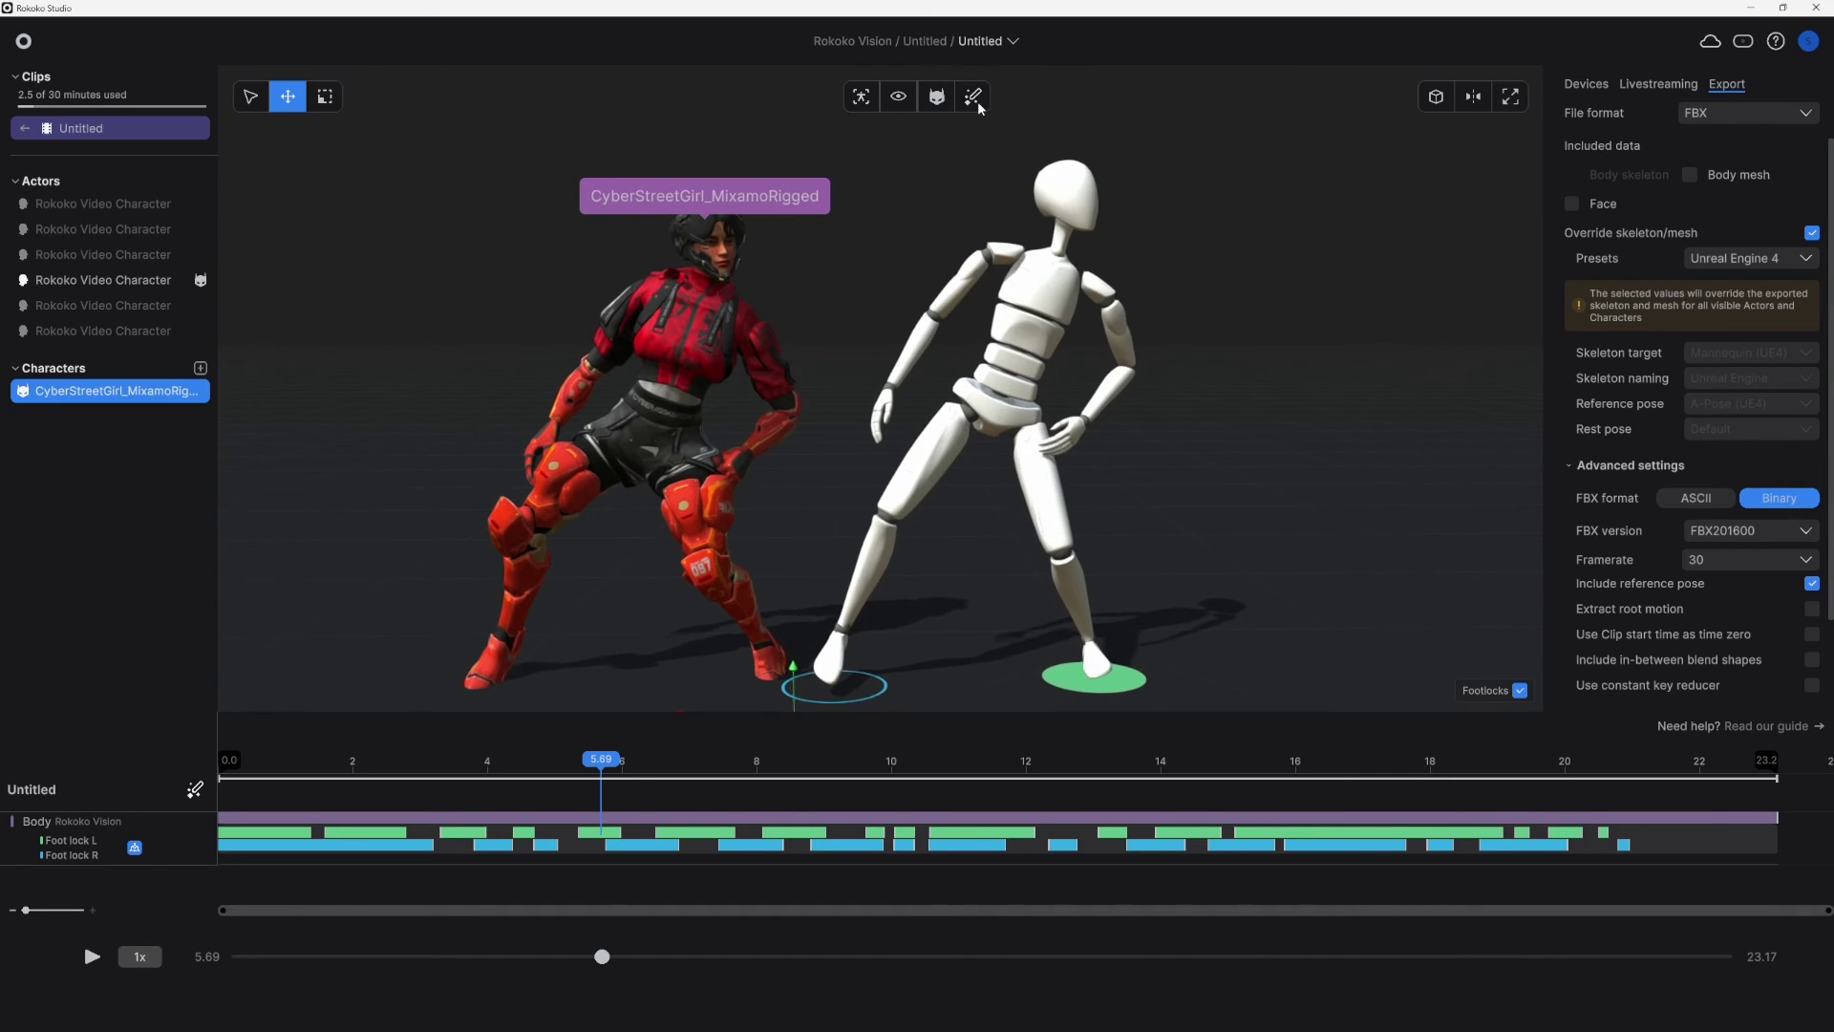
Step: Set CyberStreetGirl's Arm spread to 8 and Arm pre-roll to -15, then scrub to check
click(974, 97)
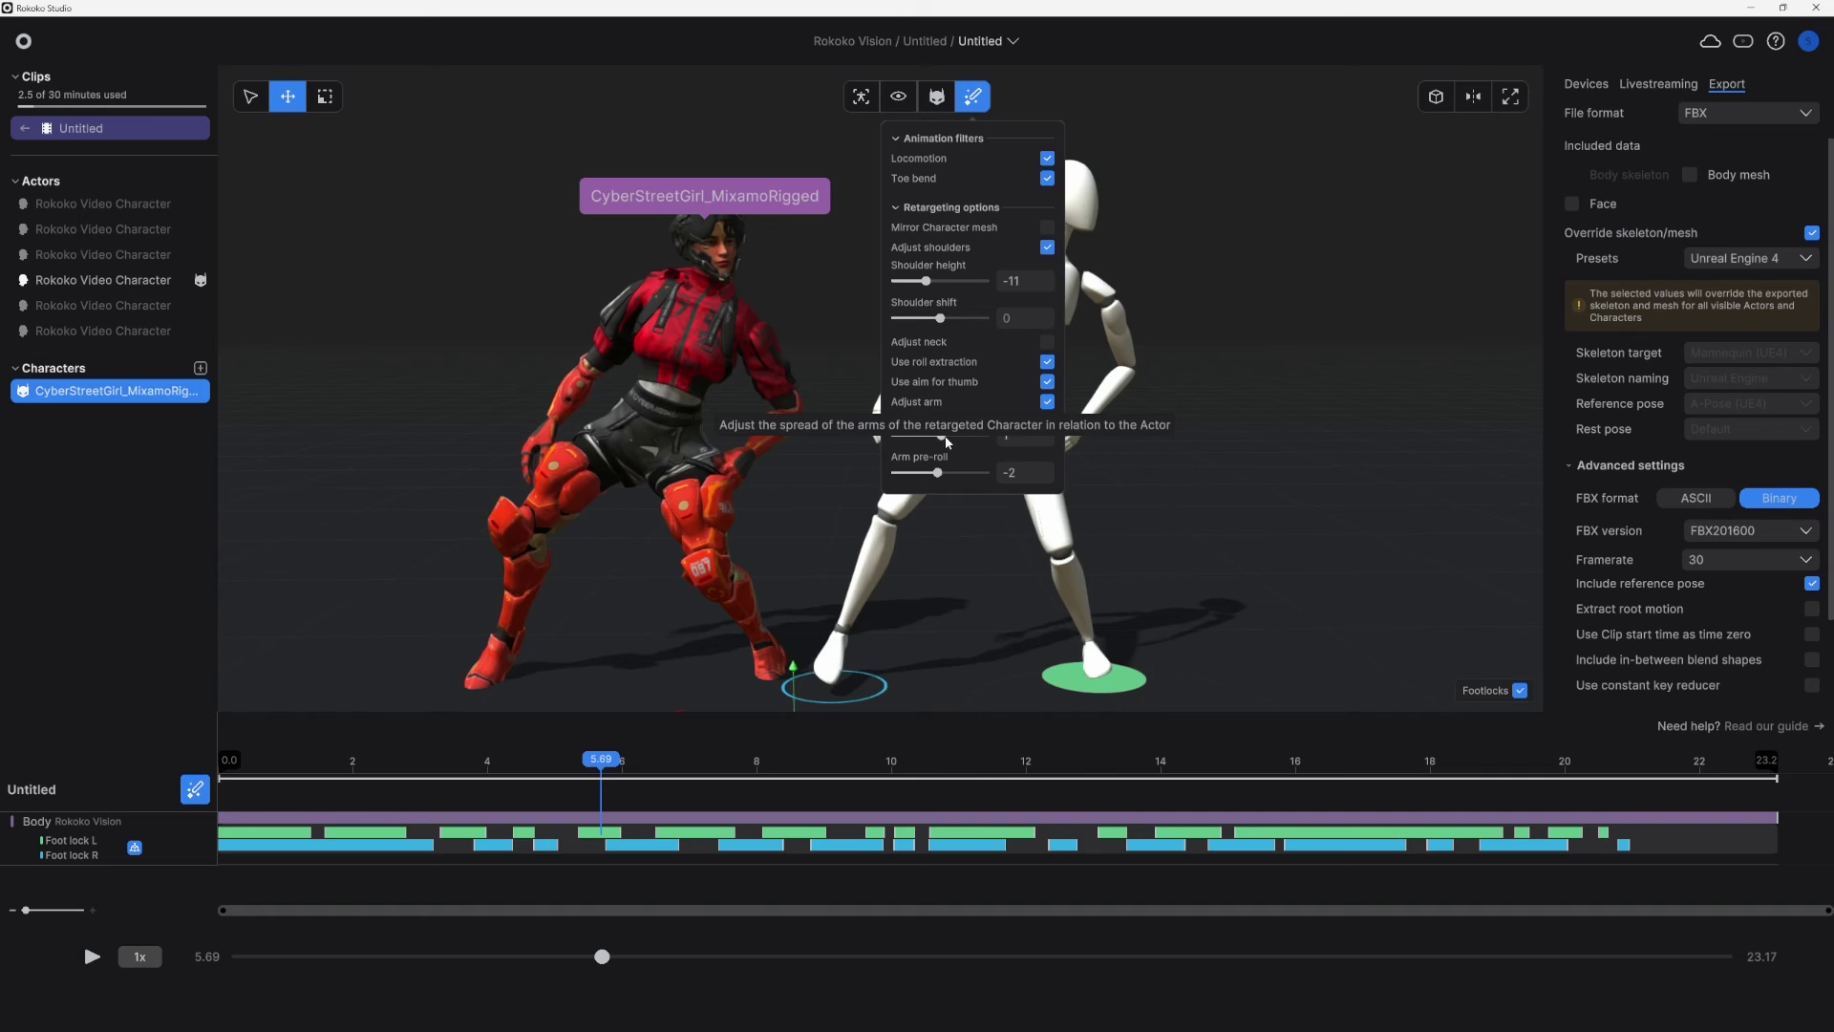
mouse_move(948, 440)
mouse_down()
mouse_move(928, 473)
mouse_move(952, 436)
mouse_up()
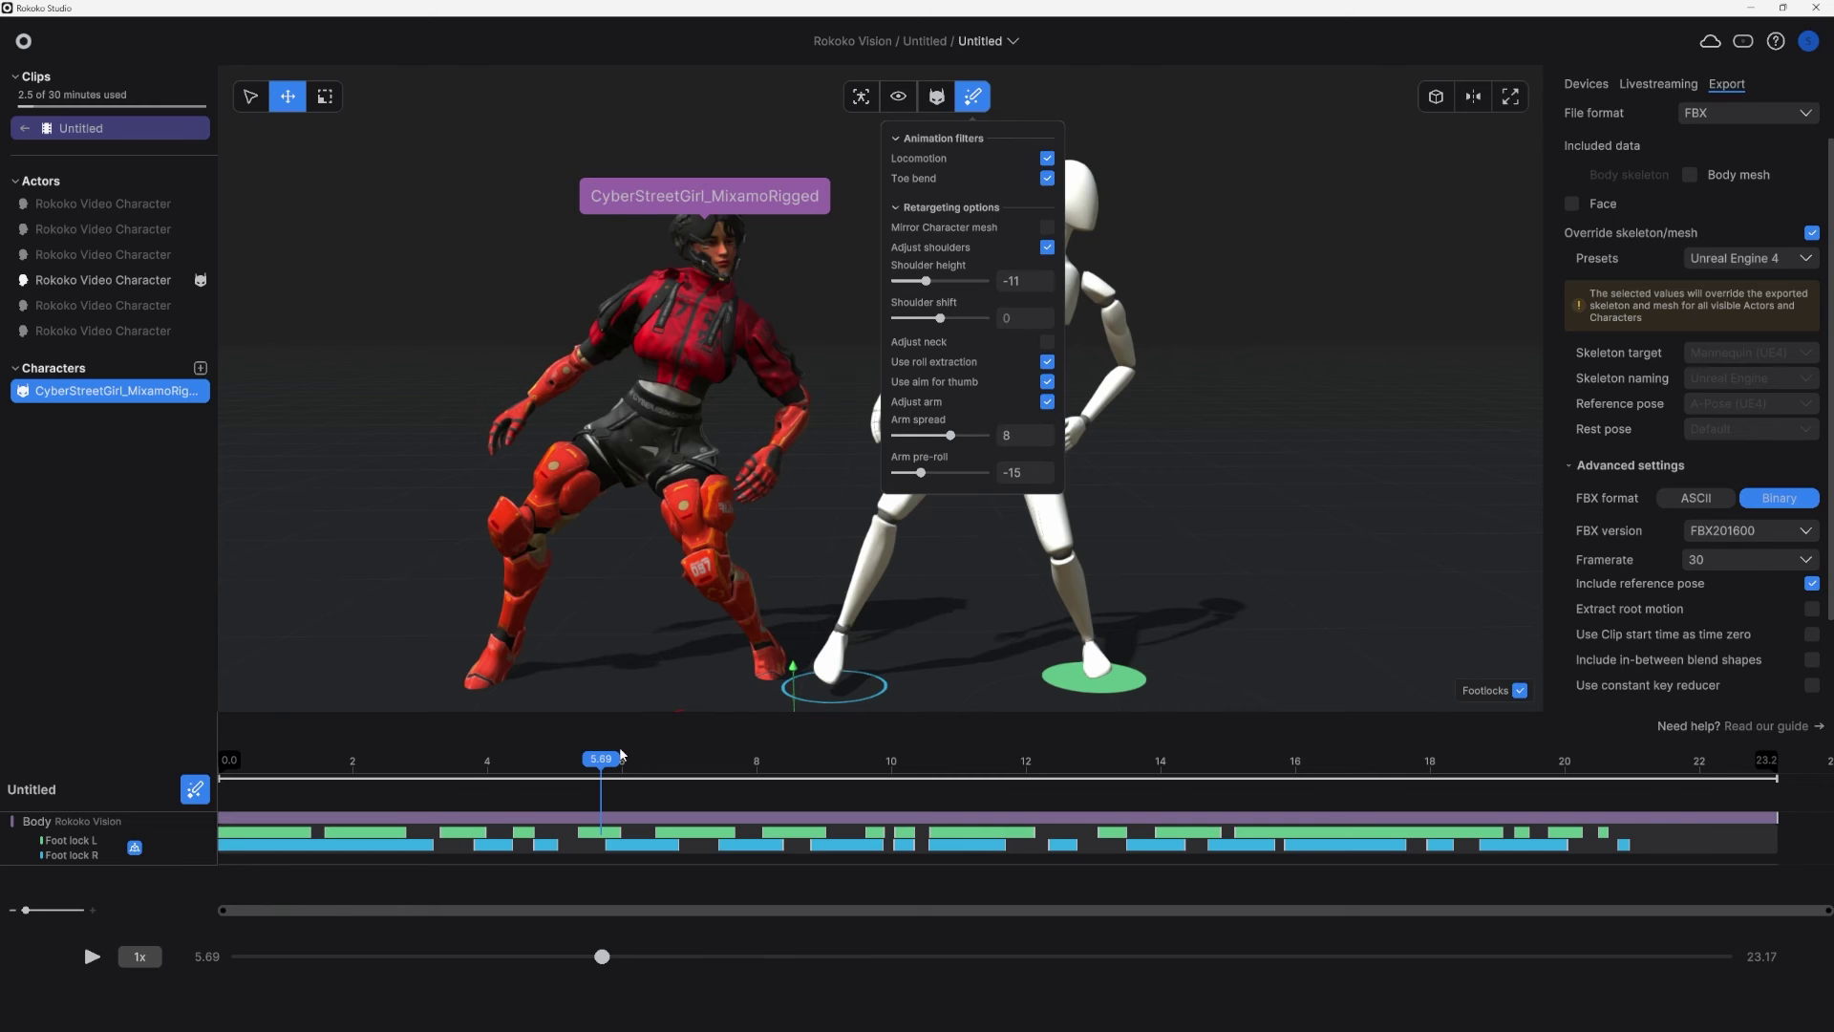
mouse_move(625, 754)
mouse_down()
mouse_move(915, 755)
mouse_move(616, 779)
mouse_up()
key(space)
scroll(856, 480, down, 3)
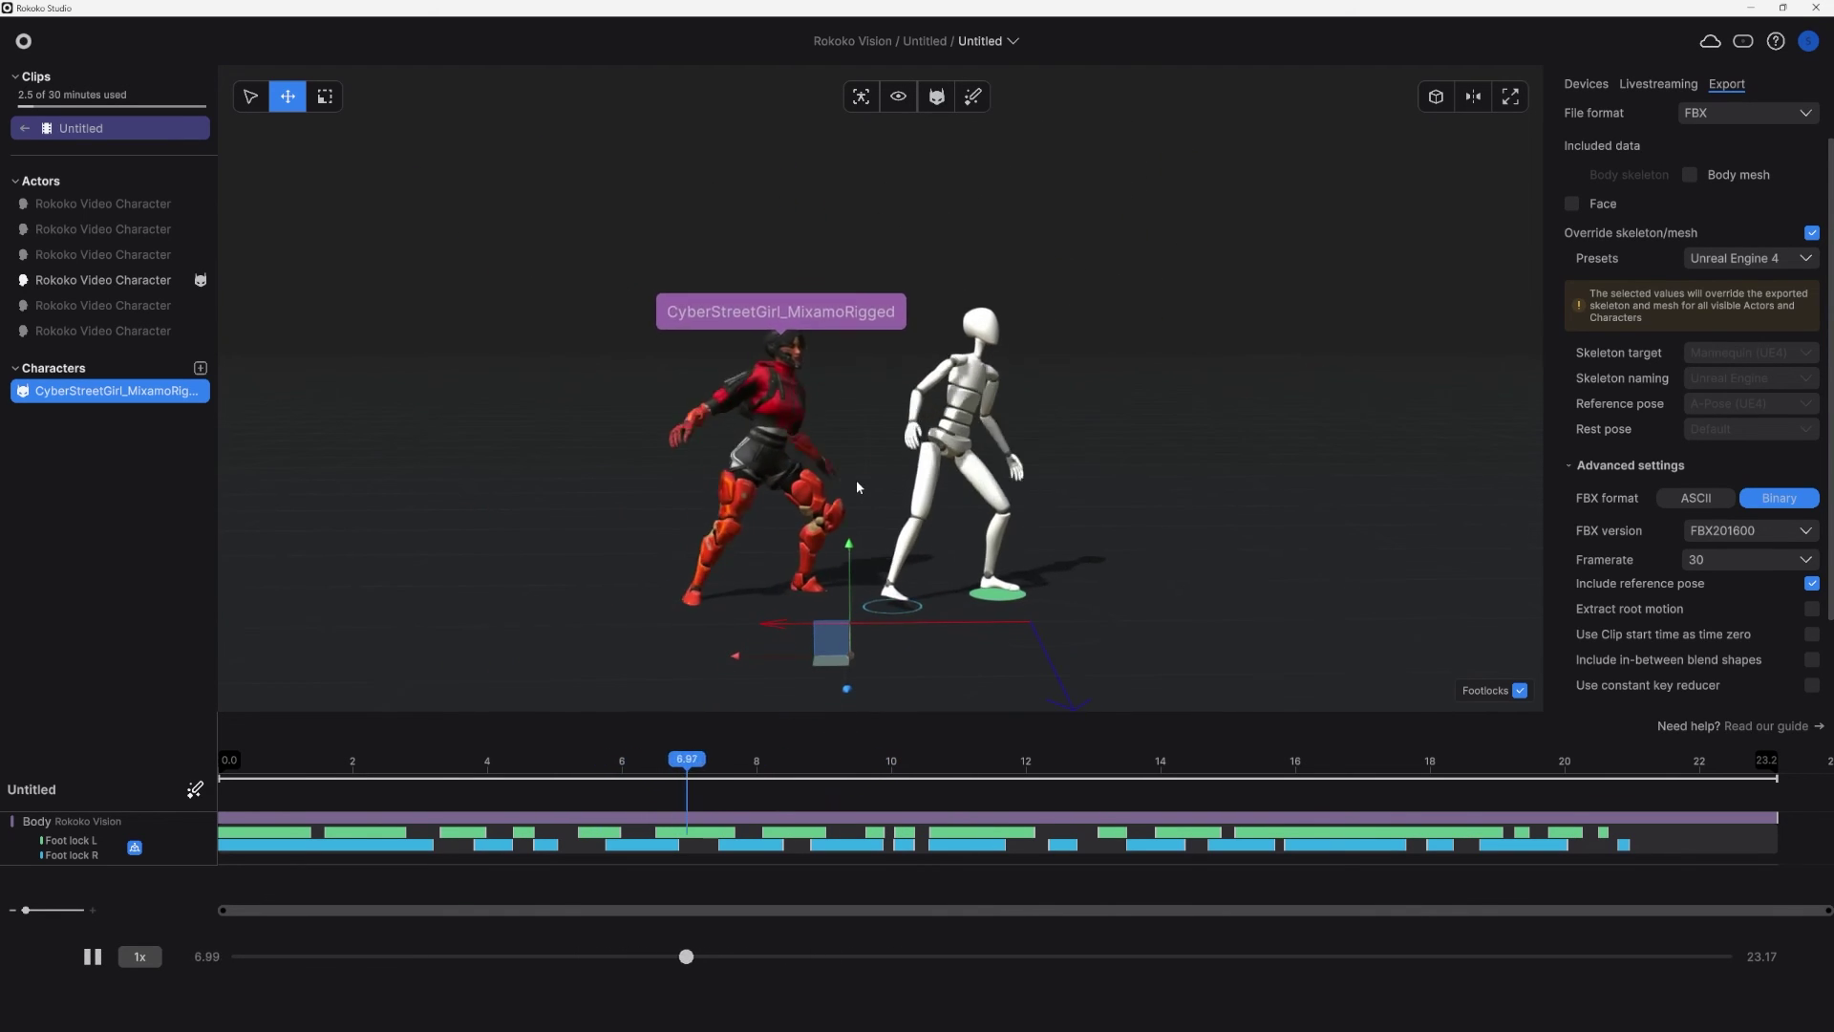
click(1179, 434)
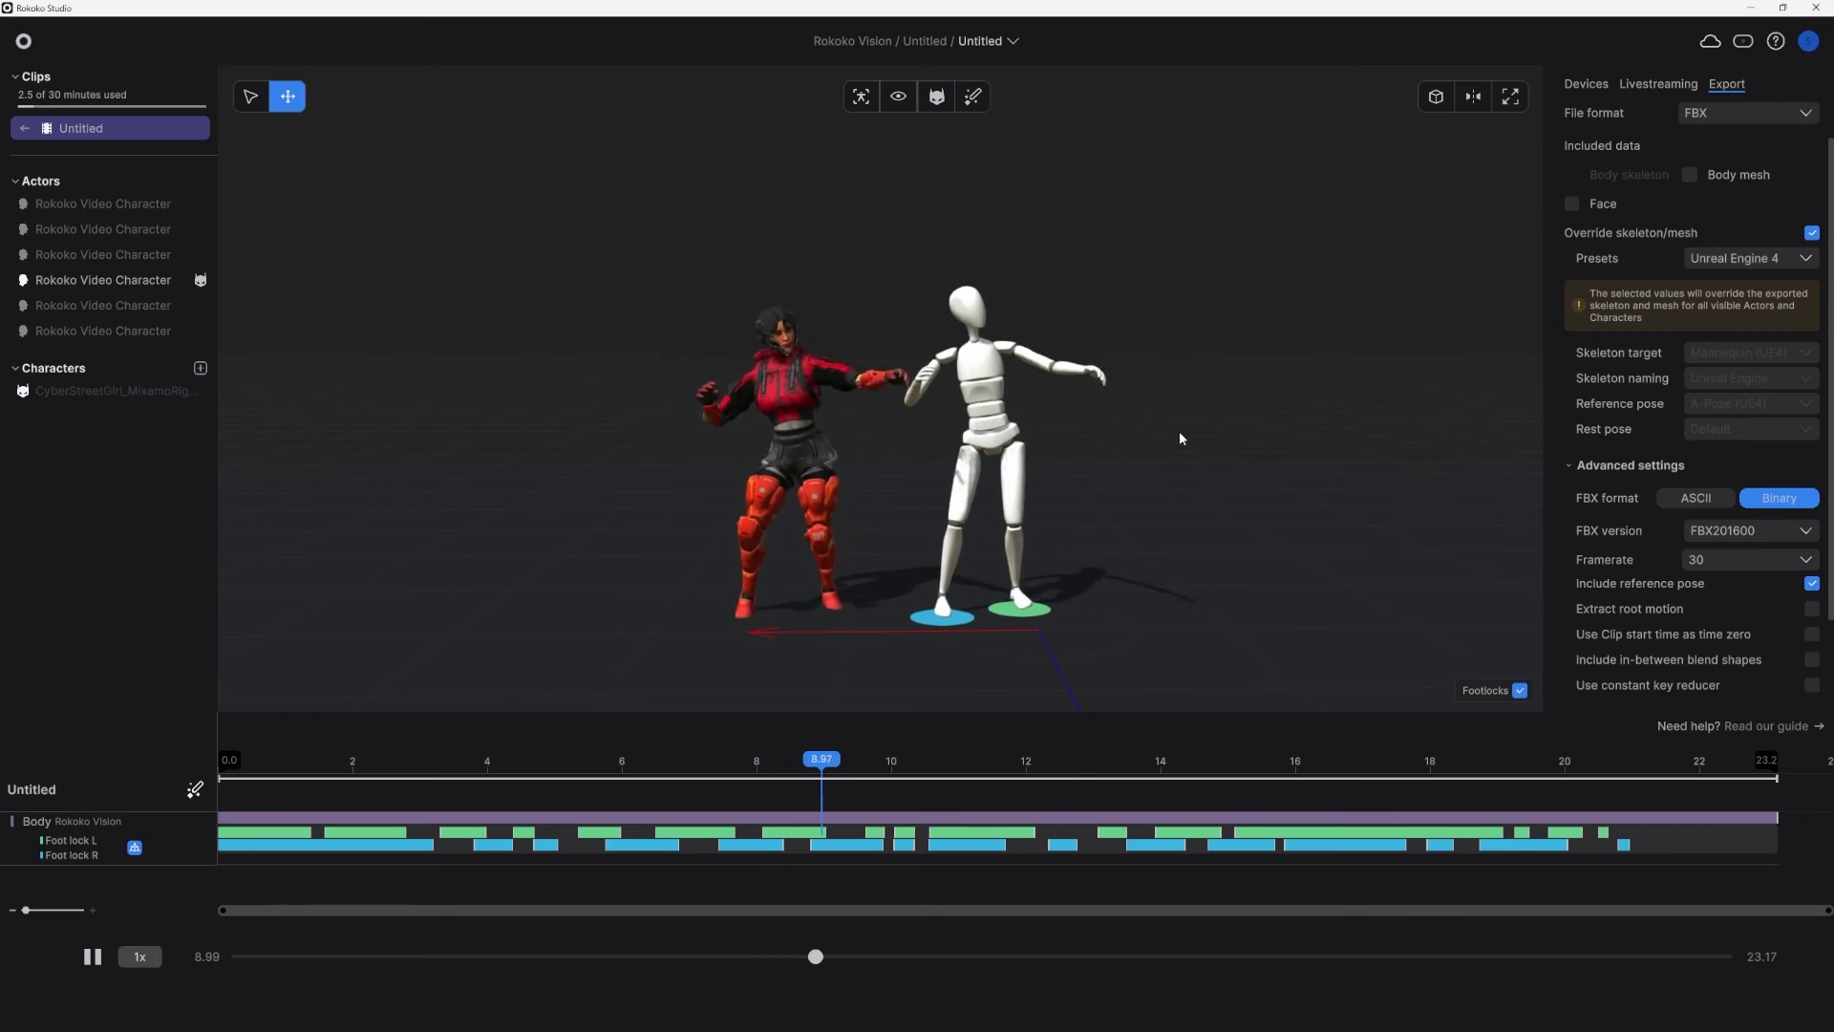